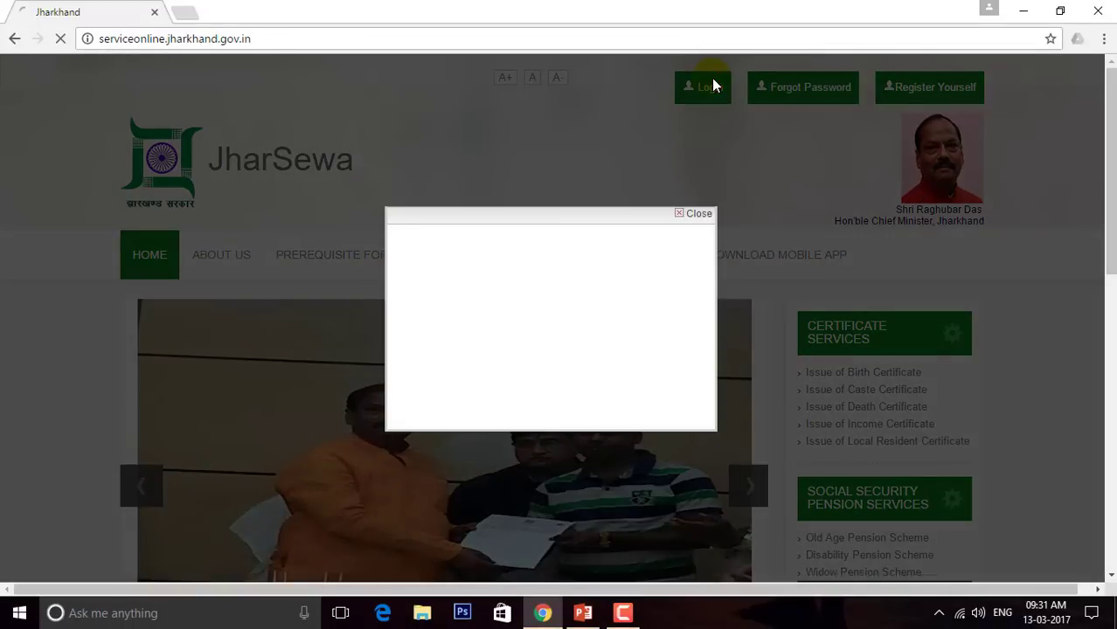
Sign in to JharSewa with the account e-mail, the password and the captcha characters
{"action": "left_click", "coordinate": [591, 243]}
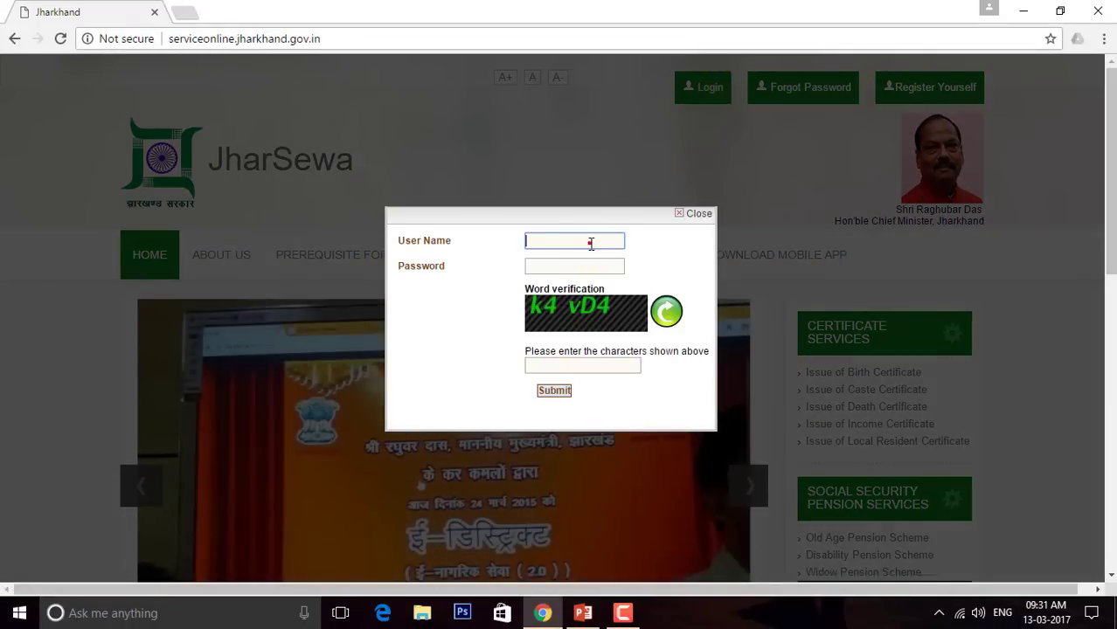
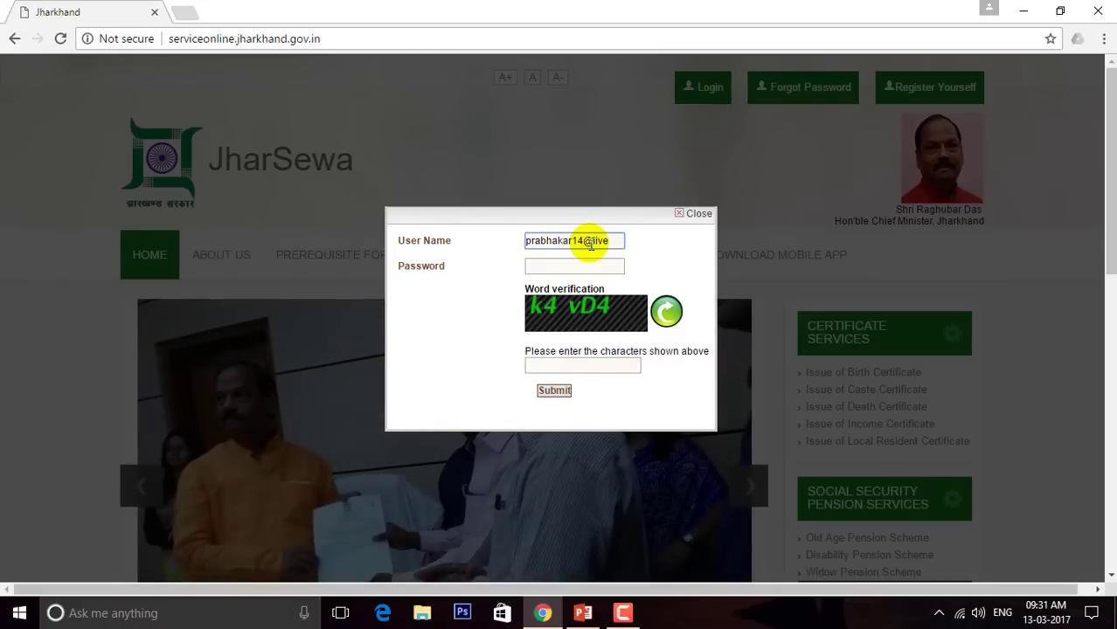
{"action": "key", "text": "Tab"}
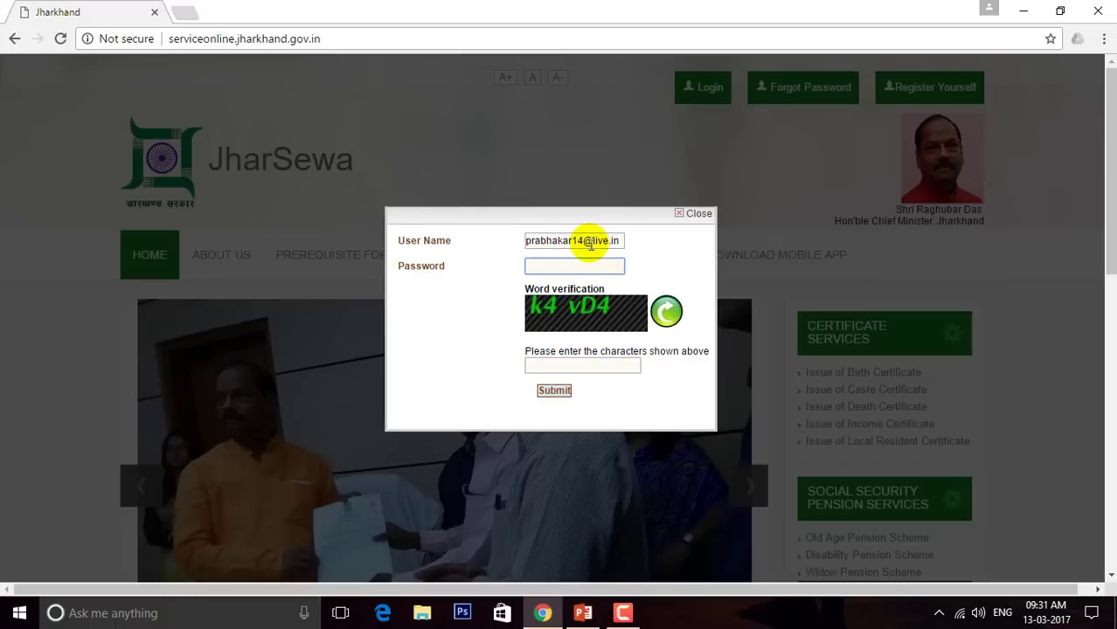
{"action": "type", "text": "•••"}
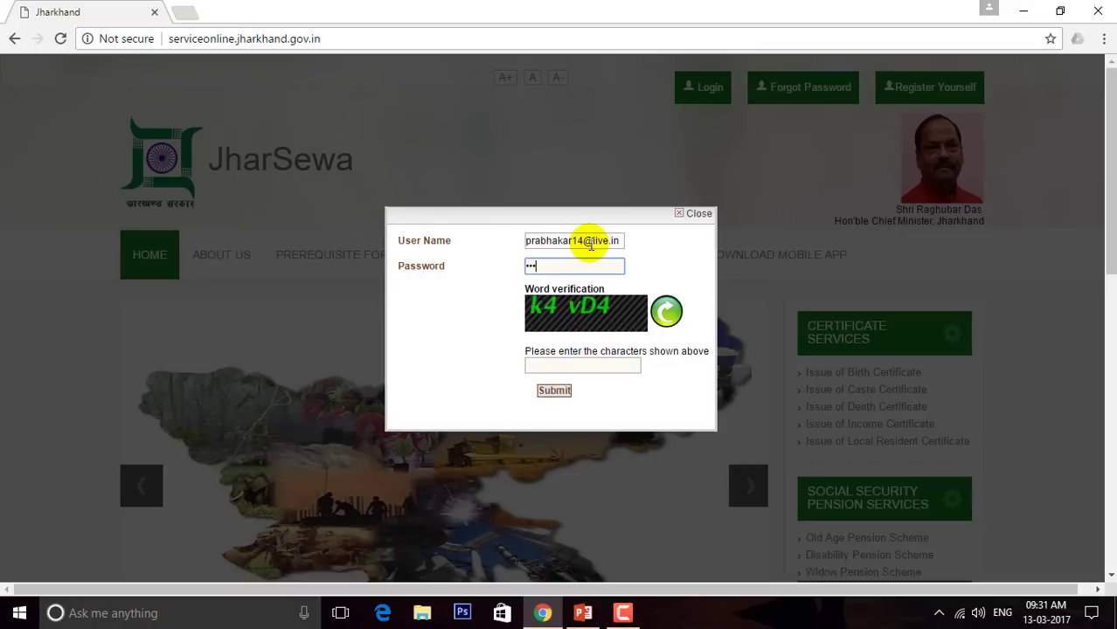
{"action": "key", "text": "BackSpace"}
{"action": "key", "text": "BackSpace"}
{"action": "key", "text": "BackSpace"}
{"action": "type", "text": "***"}
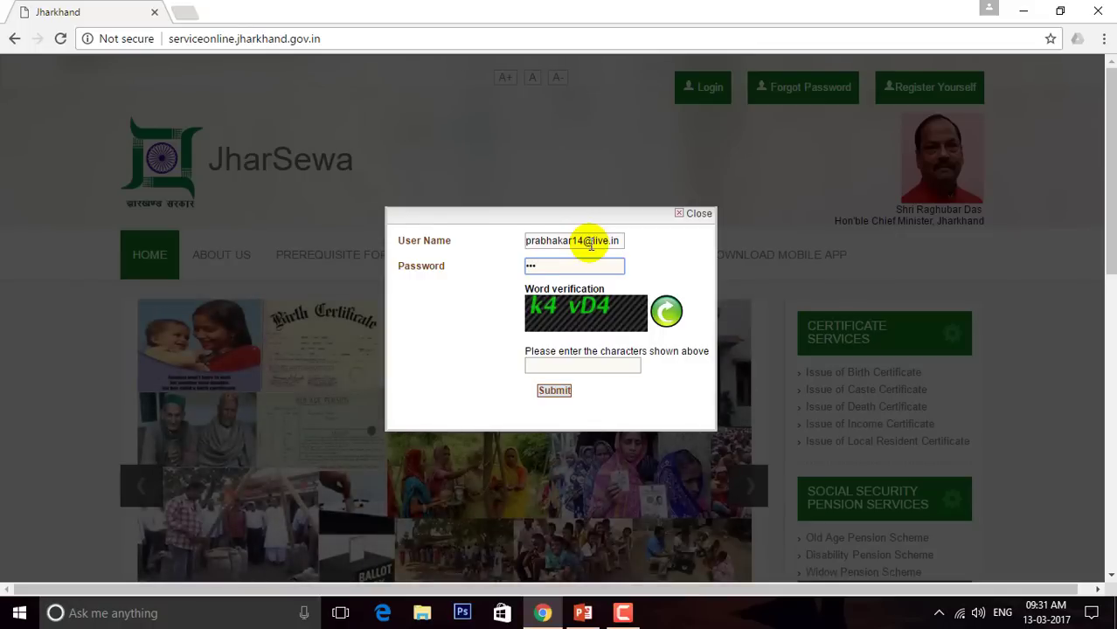
{"action": "type", "text": "******"}
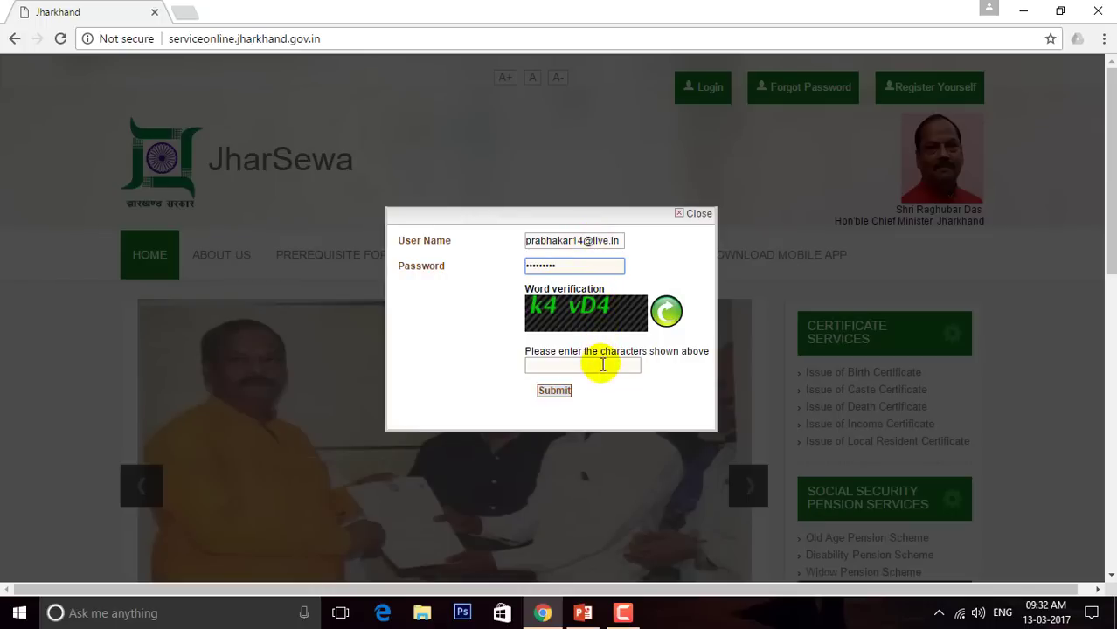
{"action": "left_click", "coordinate": [602, 365]}
{"action": "type", "text": "k"}
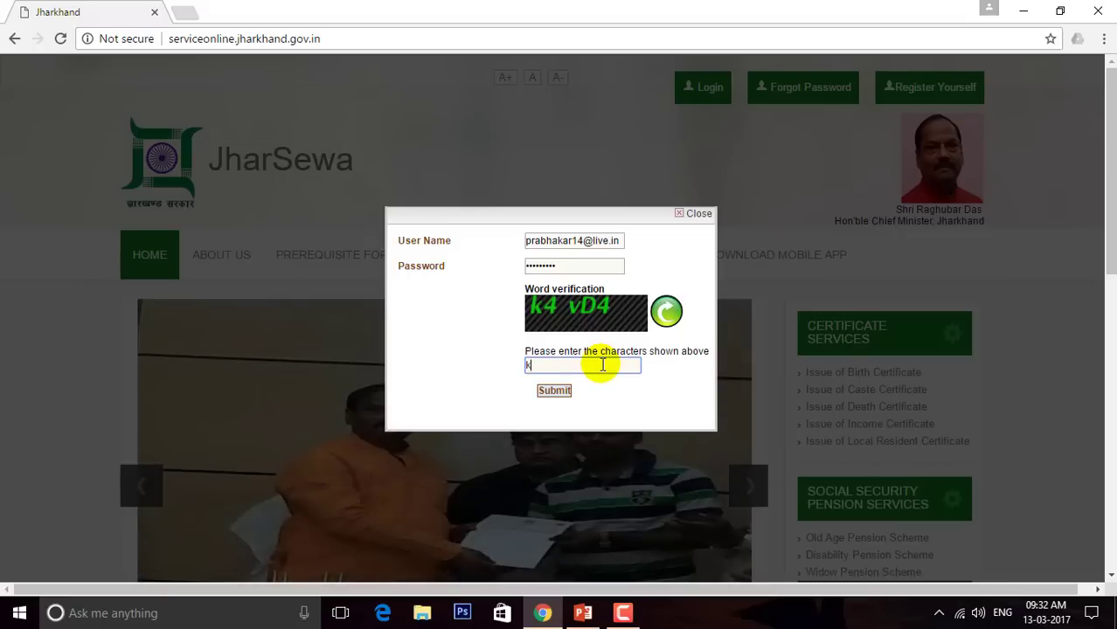
{"action": "type", "text": "4vD4"}
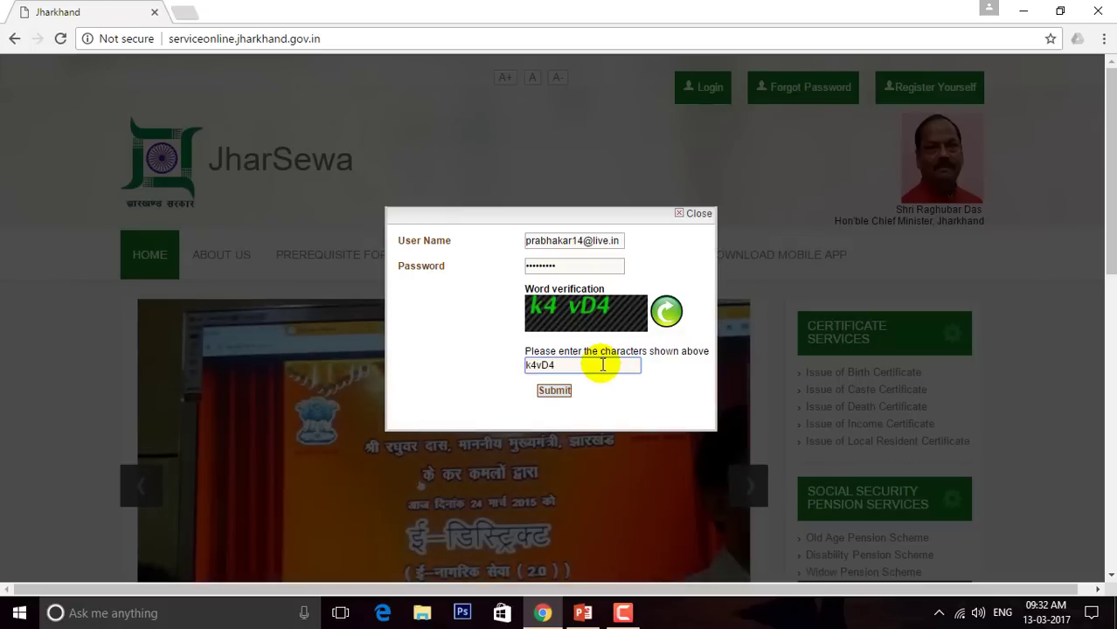
{"action": "left_click", "coordinate": [560, 396]}
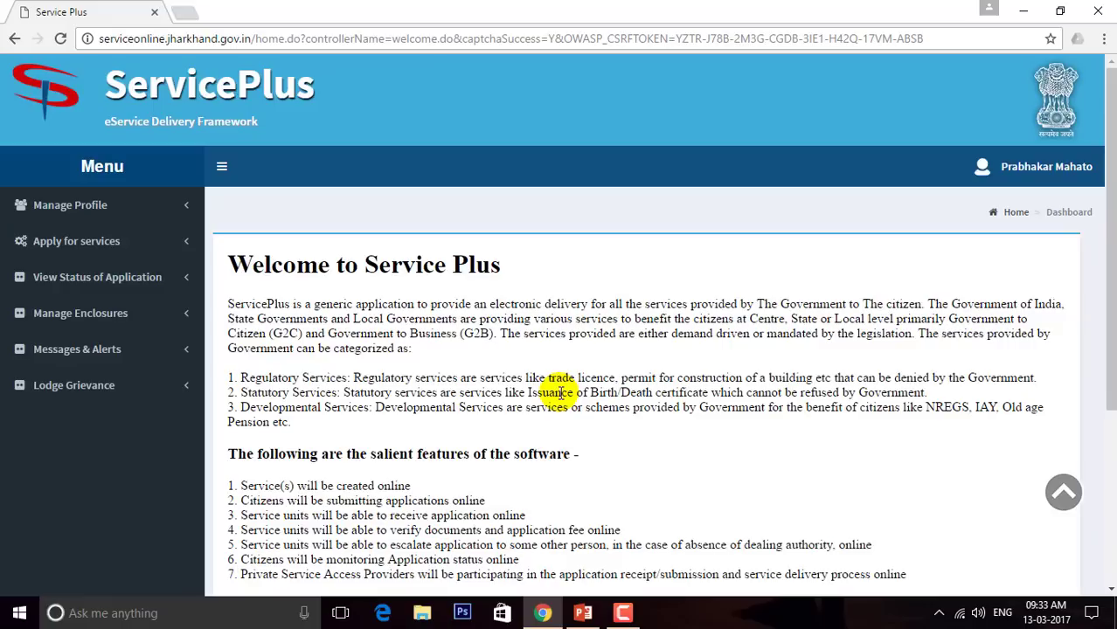
Open the Issue of Income Certificate form from Apply for services > View Services
{"action": "left_click", "coordinate": [76, 245]}
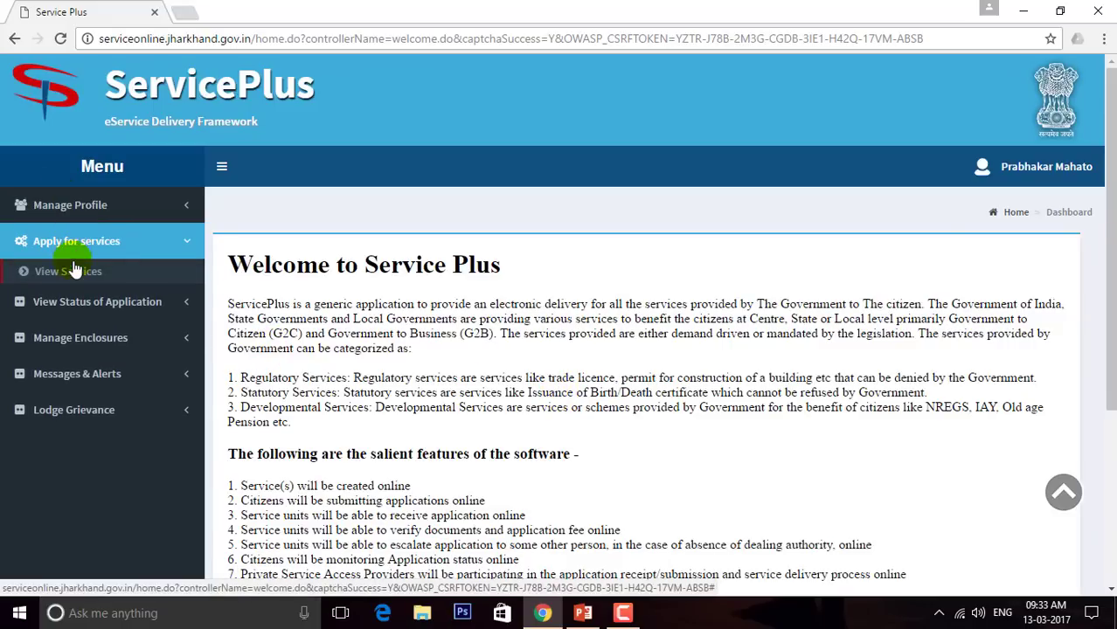
{"action": "left_click", "coordinate": [73, 277]}
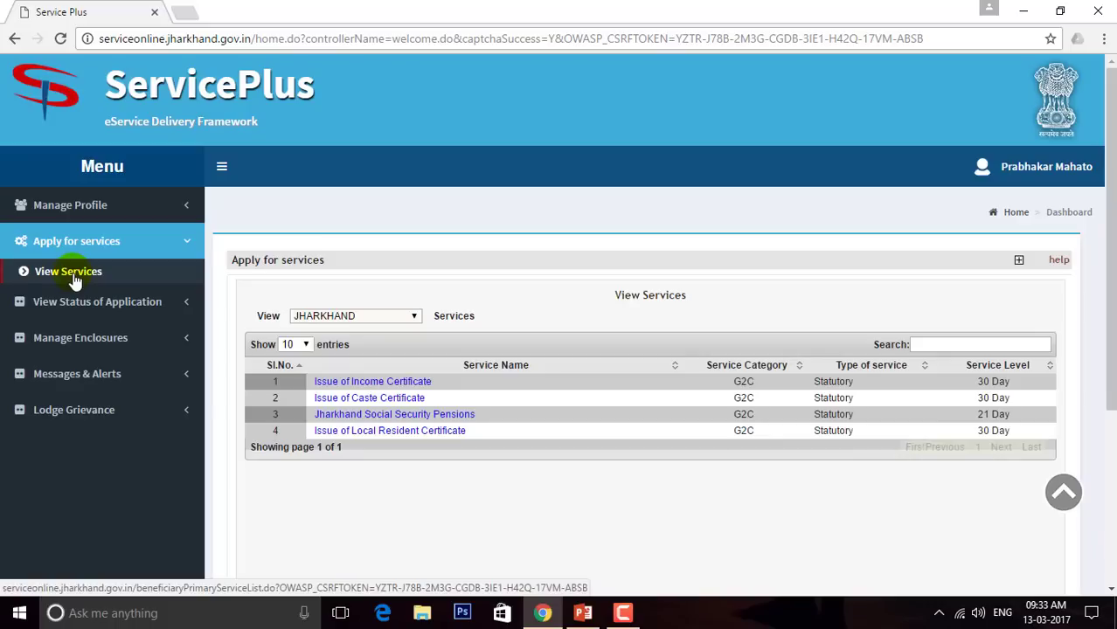
{"action": "left_click", "coordinate": [374, 384]}
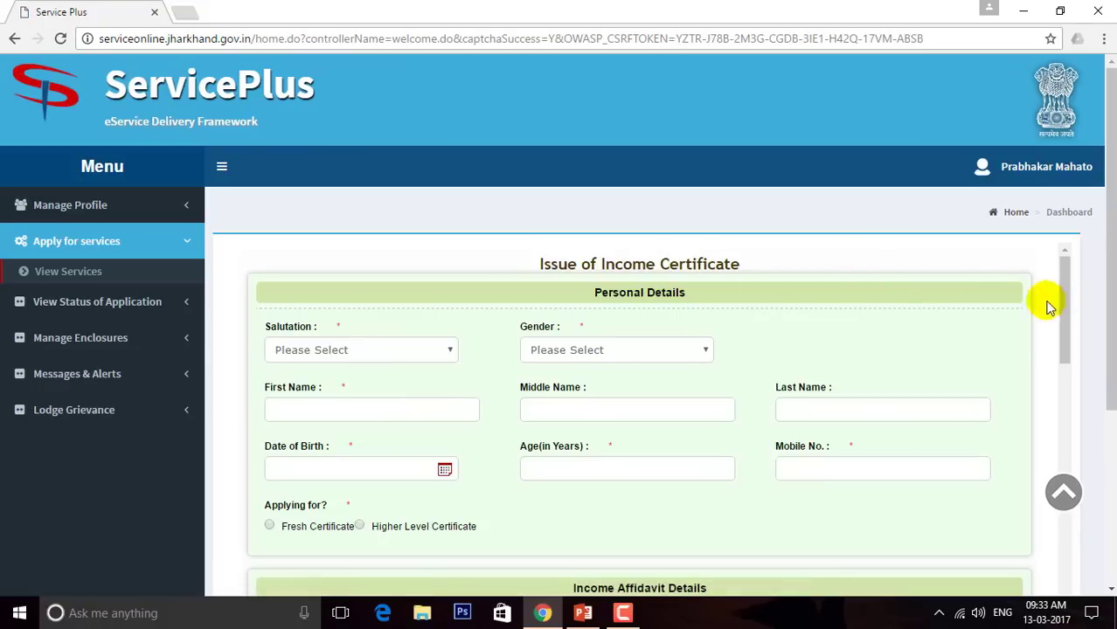
{"action": "left_click_drag", "start_coordinate": [1070, 301], "coordinate": [1093, 628]}
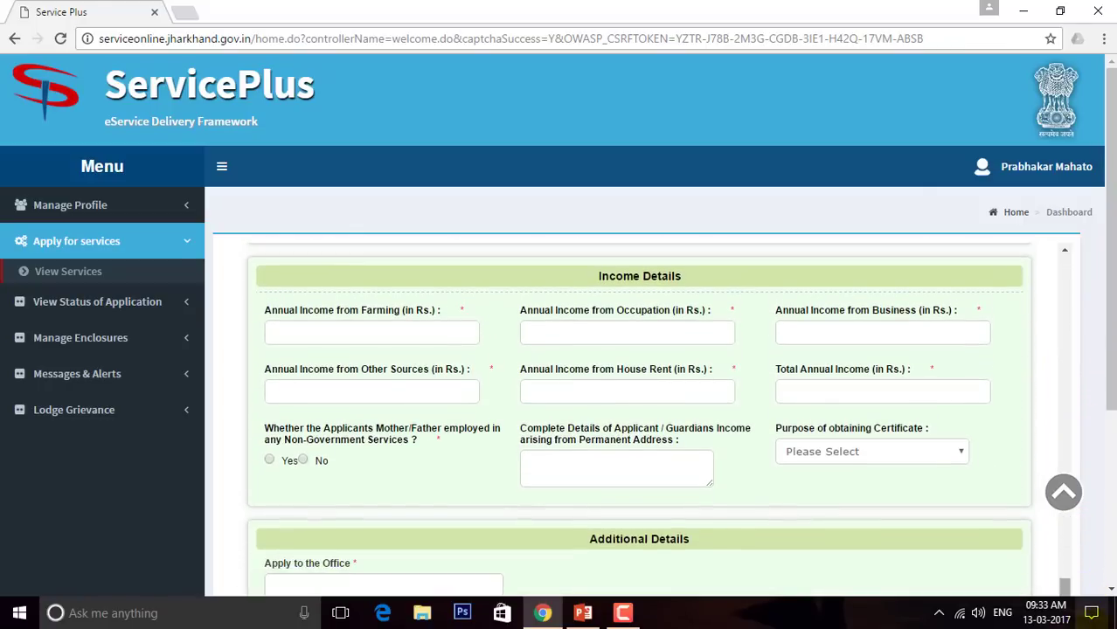
{"action": "left_click_drag", "start_coordinate": [1111, 367], "coordinate": [1112, 525]}
{"action": "left_click_drag", "start_coordinate": [1058, 385], "coordinate": [1060, 40]}
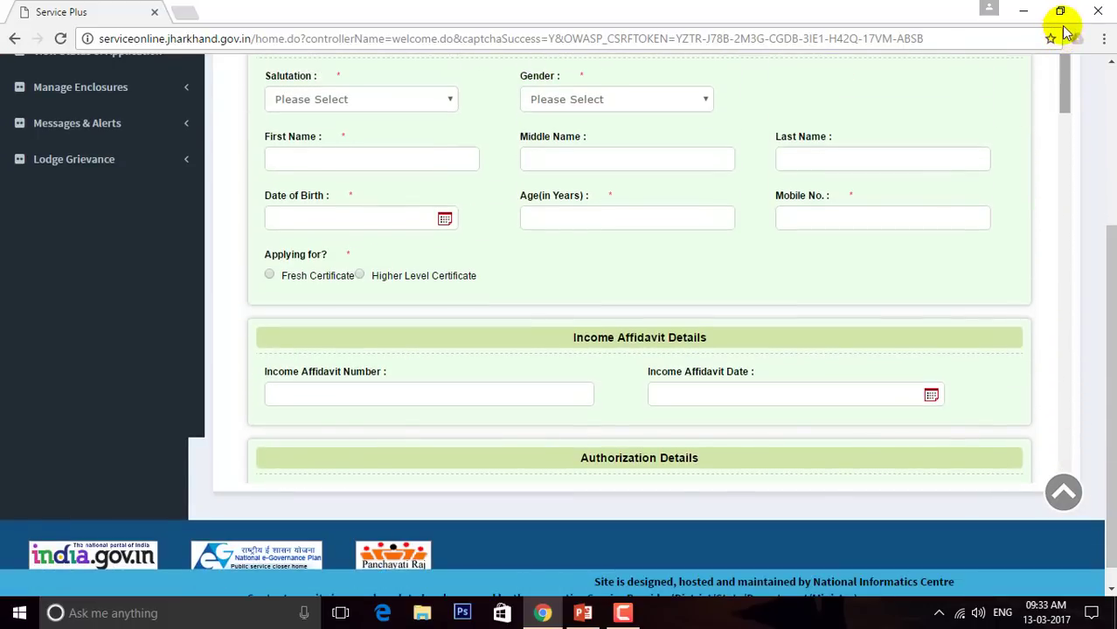
{"action": "scroll", "coordinate": [1066, 332], "scroll_direction": "up", "scroll_amount": 2}
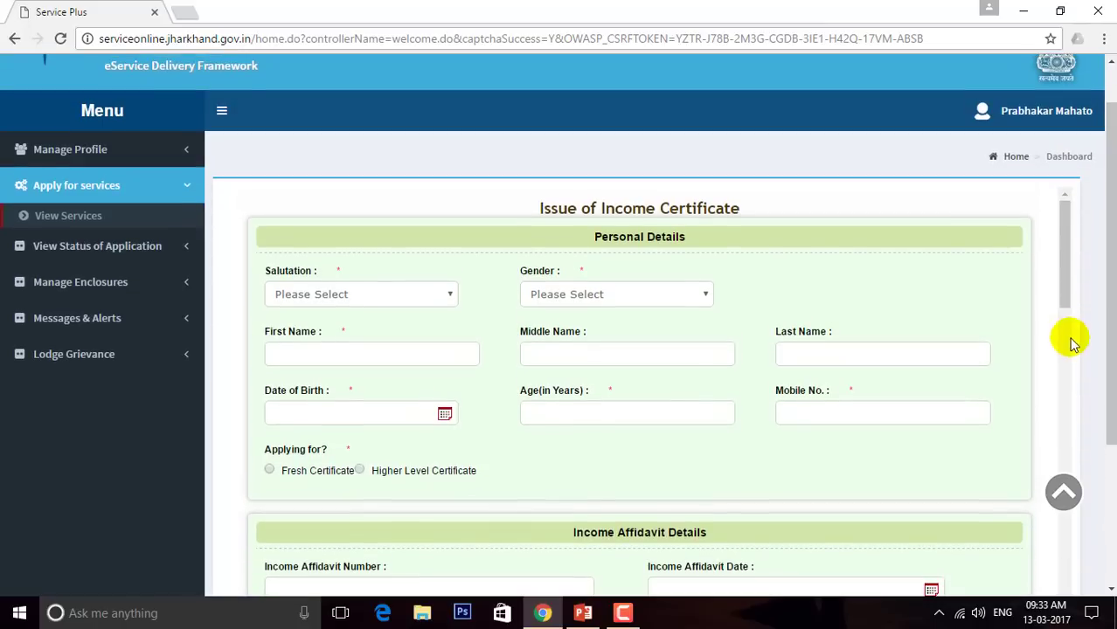
{"action": "left_click", "coordinate": [1066, 312]}
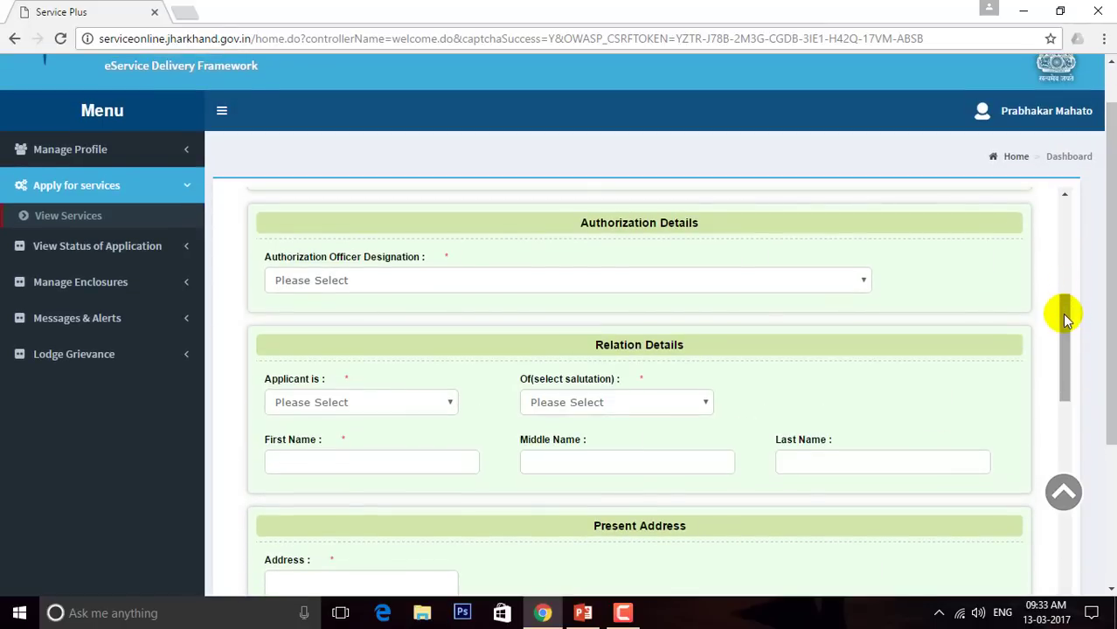
{"action": "left_click_drag", "start_coordinate": [1062, 312], "coordinate": [1069, 196]}
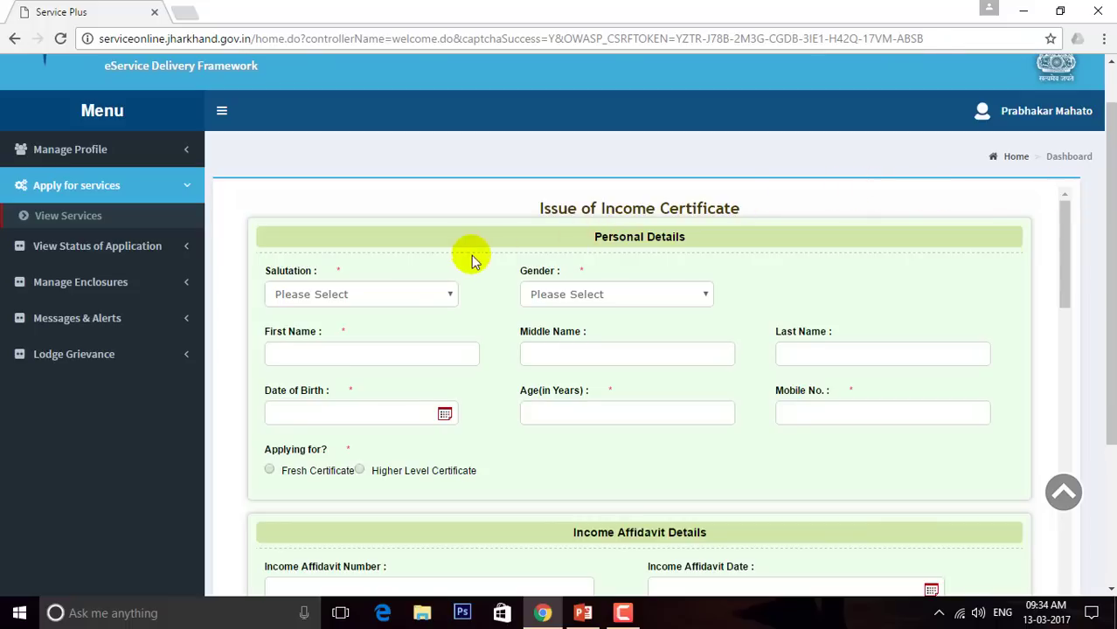
Try the salutations Shri, Smt and Kumari, with gender briefly set to Male
{"action": "left_click", "coordinate": [452, 297]}
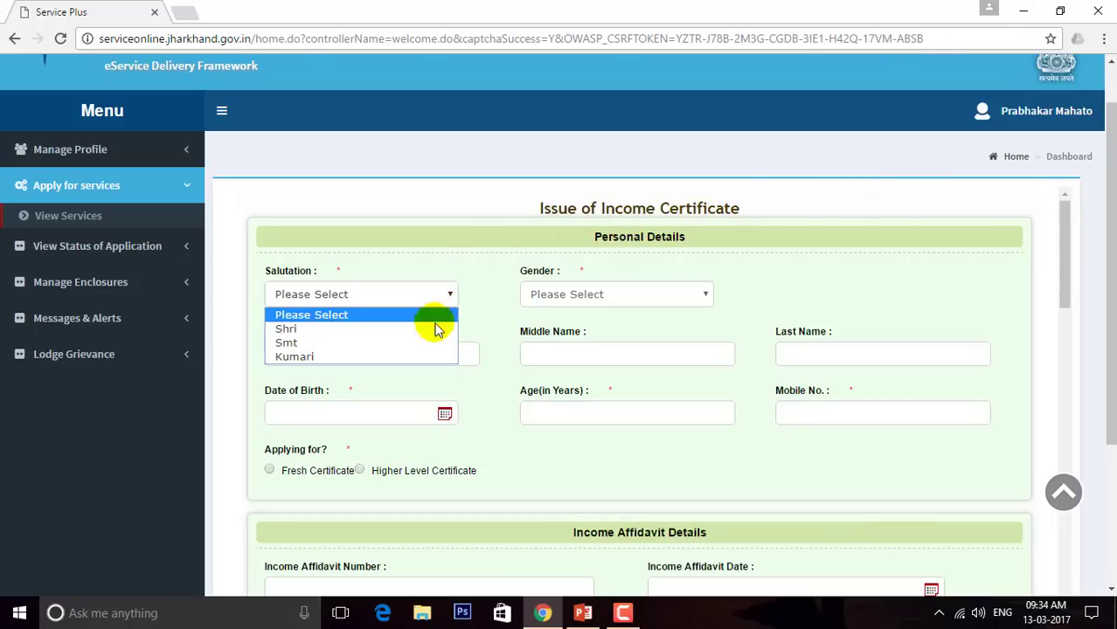
{"action": "left_click", "coordinate": [435, 329]}
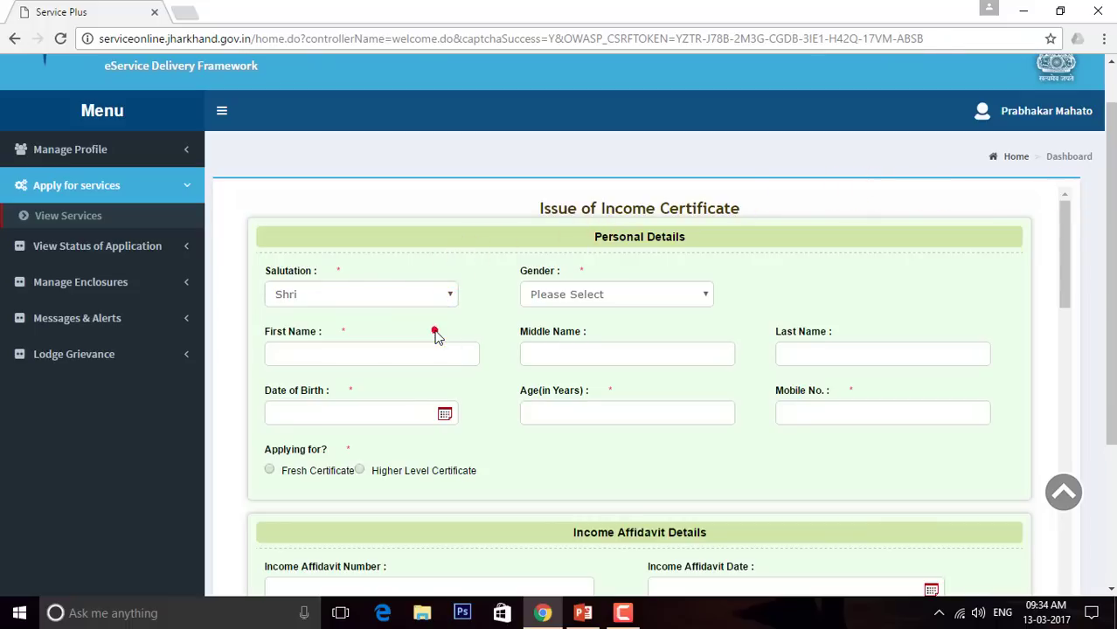
{"action": "left_click", "coordinate": [614, 294]}
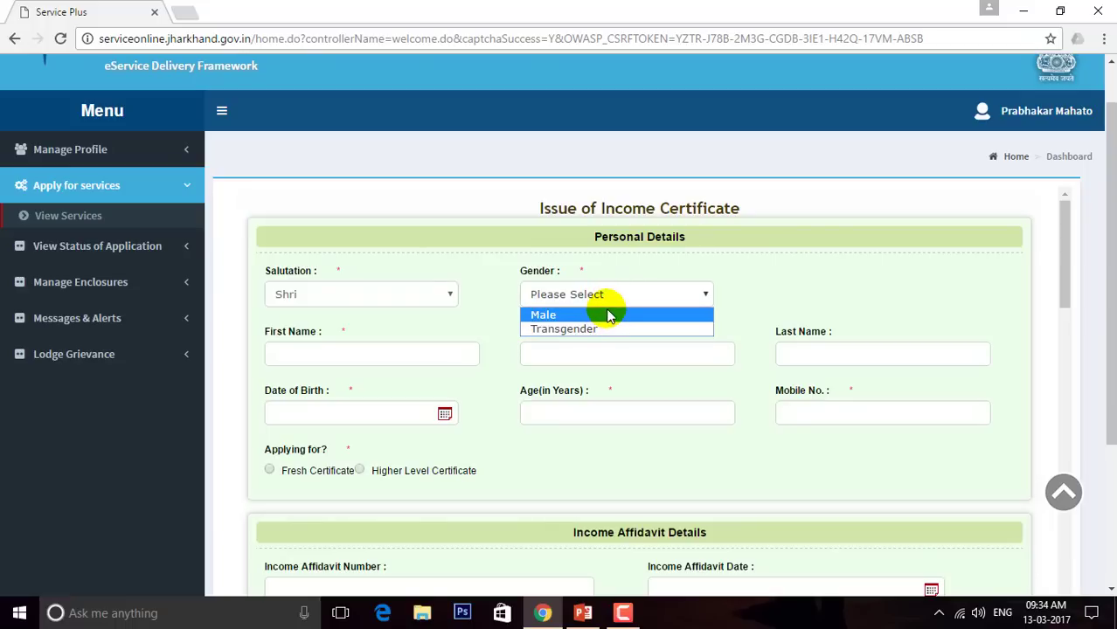
{"action": "left_click", "coordinate": [605, 315]}
{"action": "left_click", "coordinate": [432, 302]}
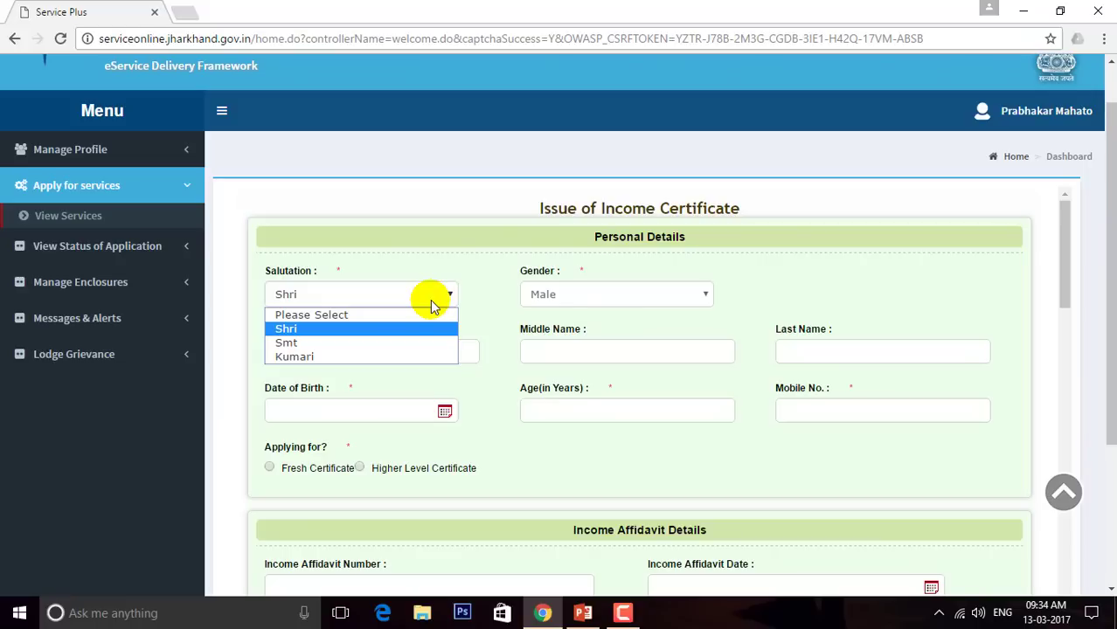
{"action": "left_click", "coordinate": [346, 347]}
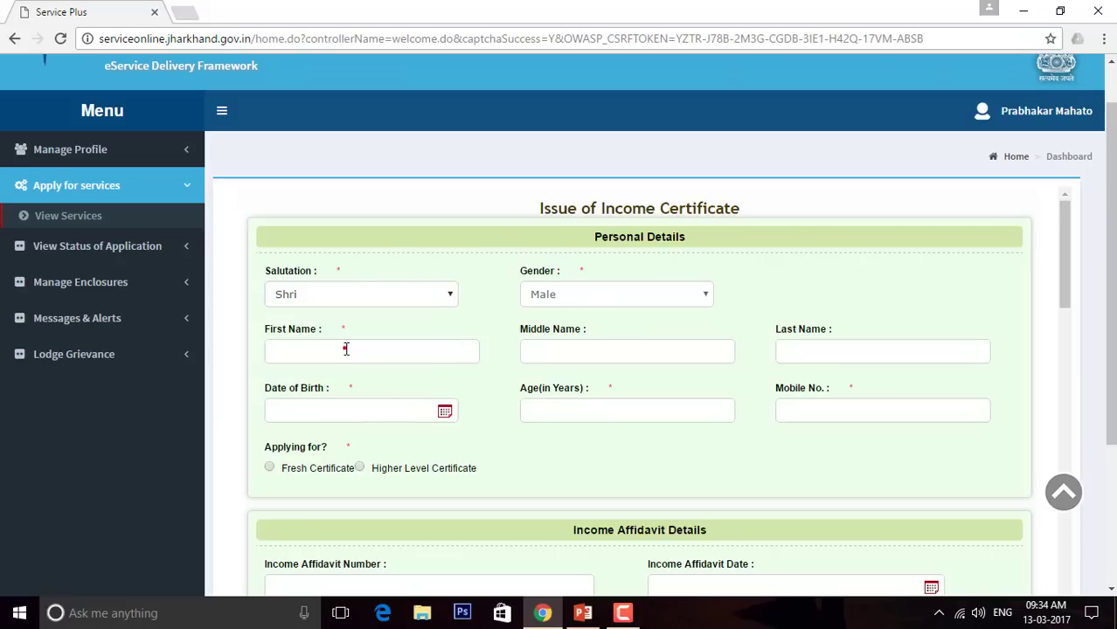
{"action": "left_click", "coordinate": [346, 297]}
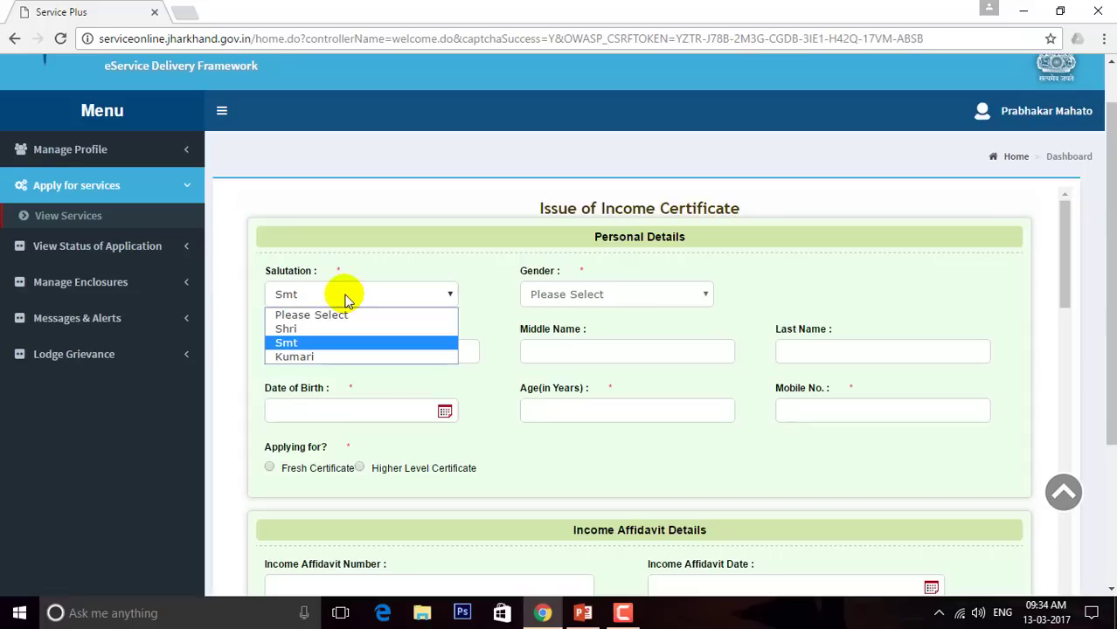
{"action": "left_click", "coordinate": [339, 358]}
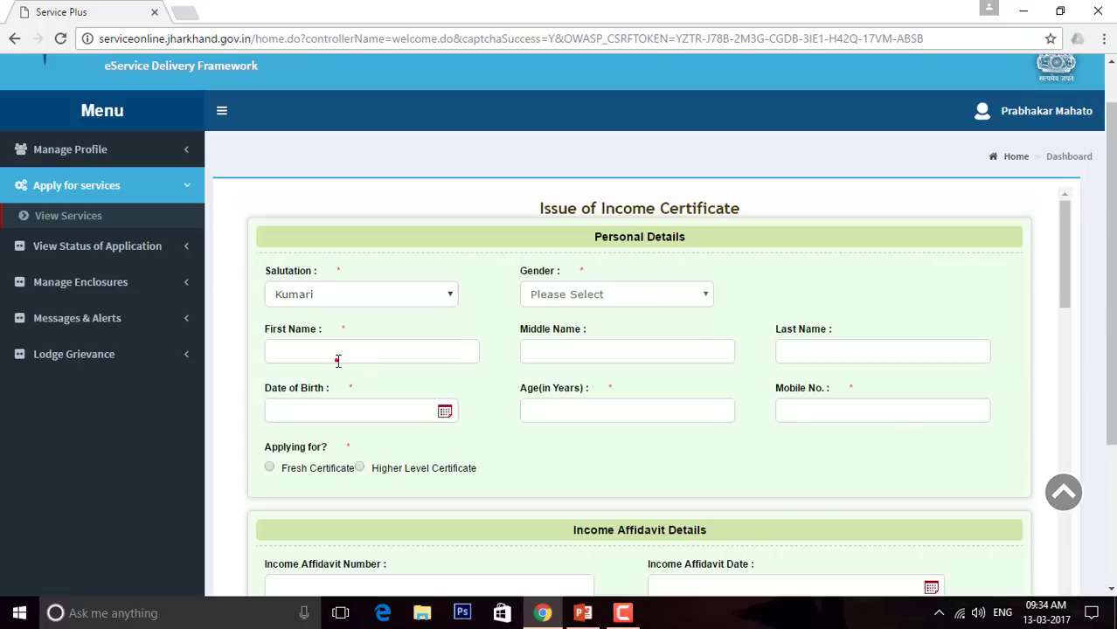
{"action": "left_click", "coordinate": [322, 299]}
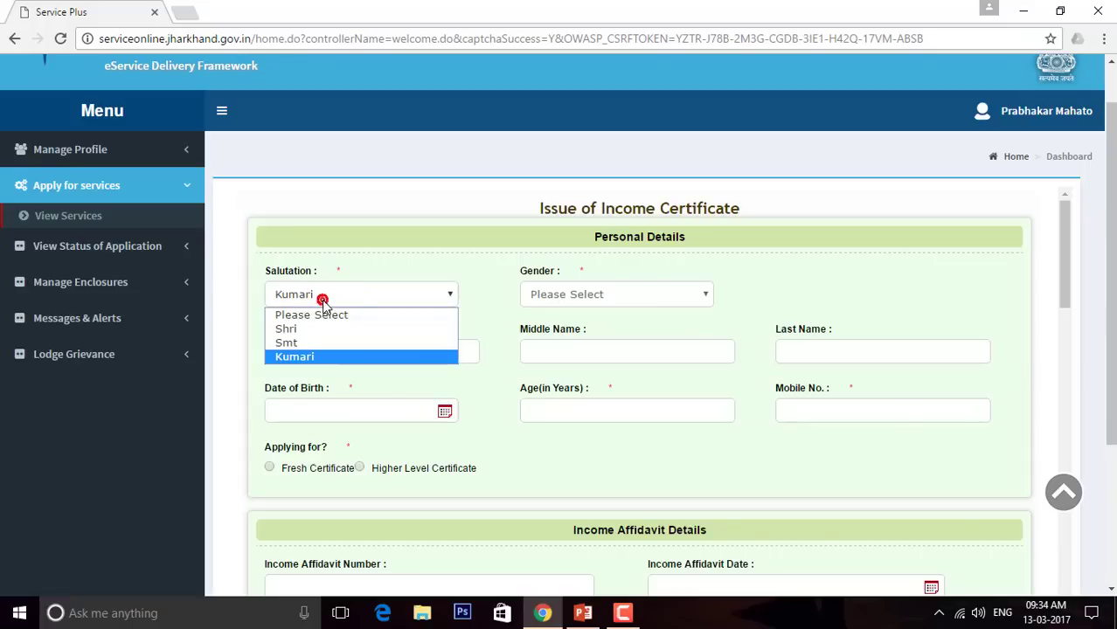
{"action": "left_click", "coordinate": [463, 238]}
Set gender to Female with salutation Smt
{"action": "left_click", "coordinate": [614, 297]}
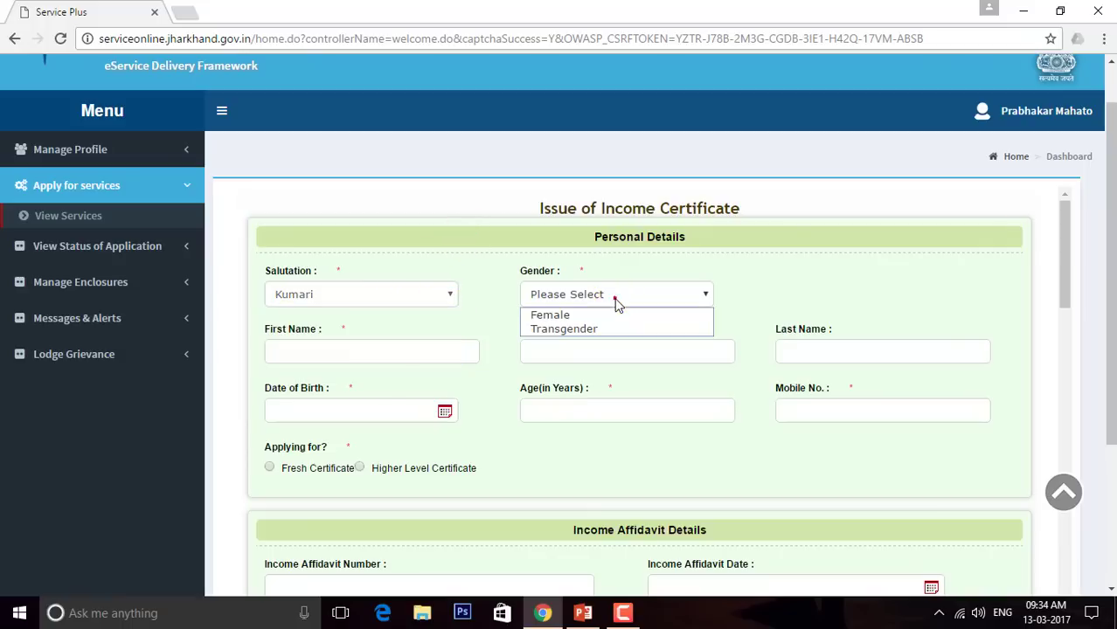
{"action": "left_click", "coordinate": [602, 317]}
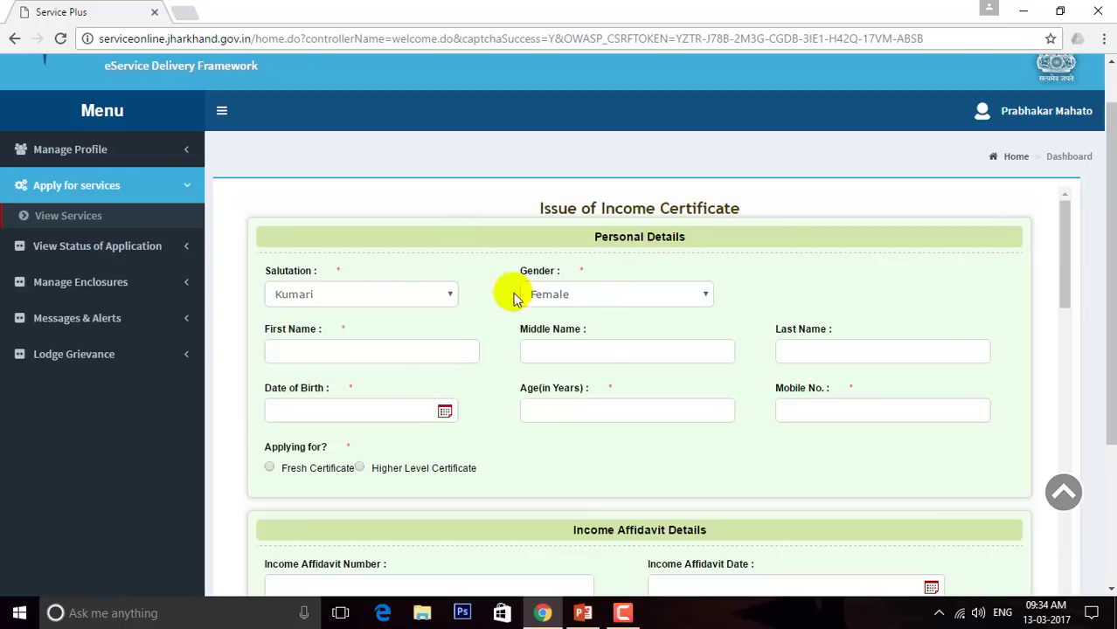
{"action": "left_click", "coordinate": [423, 294]}
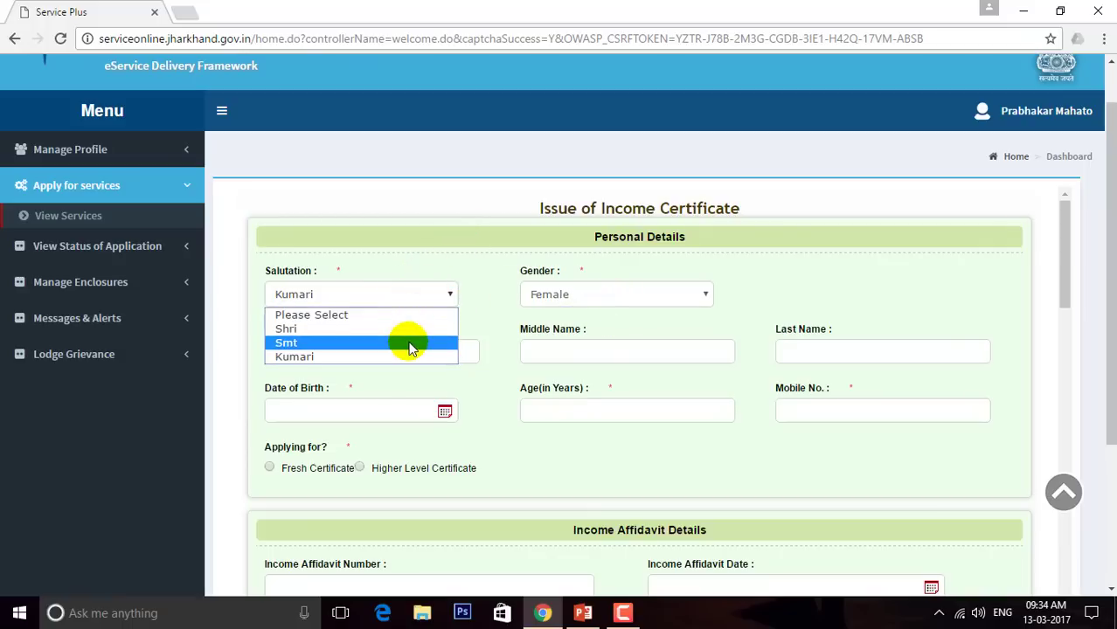
{"action": "left_click", "coordinate": [409, 343]}
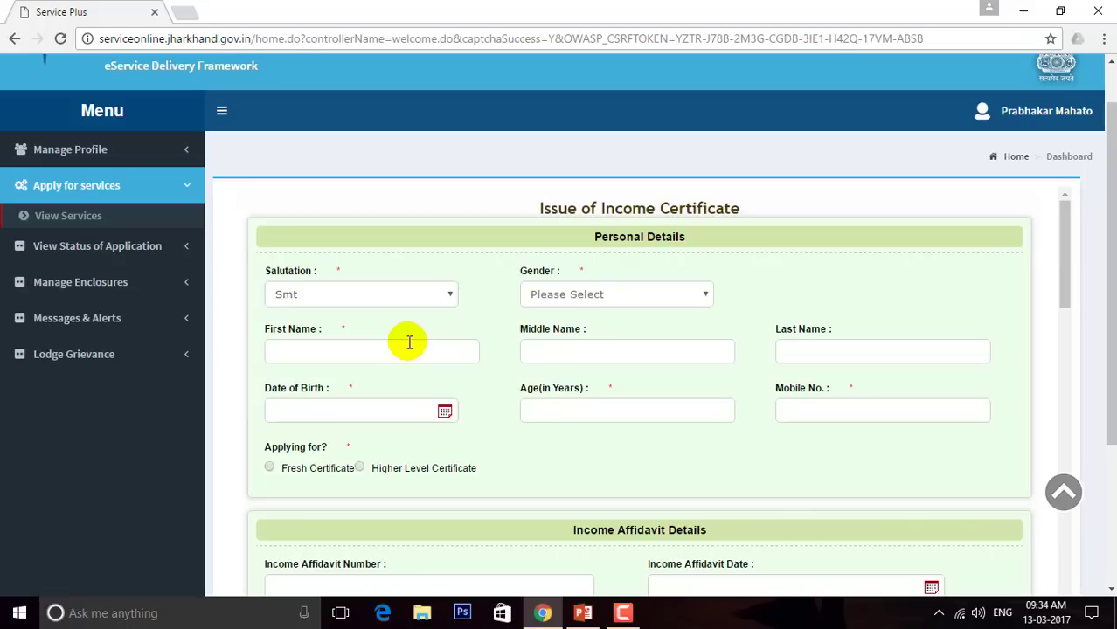
{"action": "left_click", "coordinate": [584, 291]}
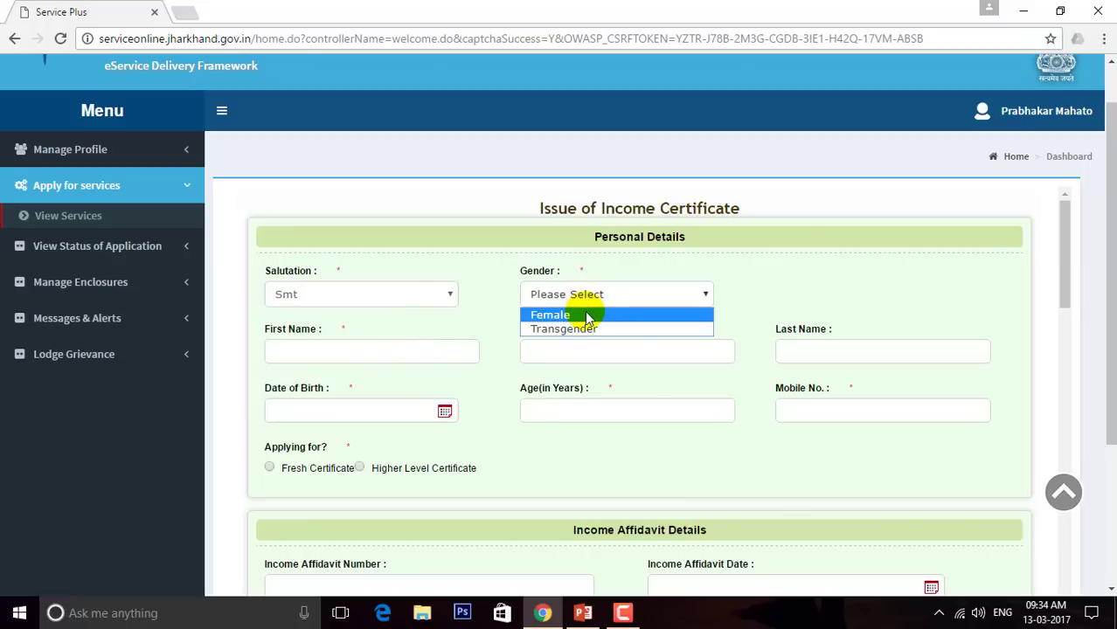
{"action": "left_click", "coordinate": [585, 314]}
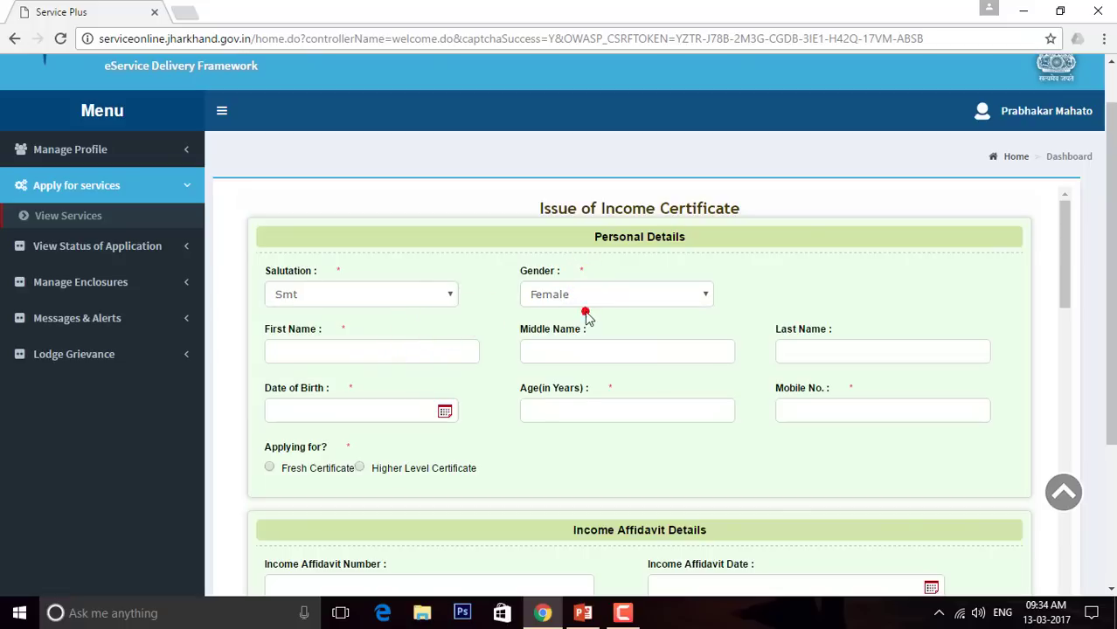
Switch the salutation to Shri and the gender to Male
{"action": "left_click", "coordinate": [422, 297]}
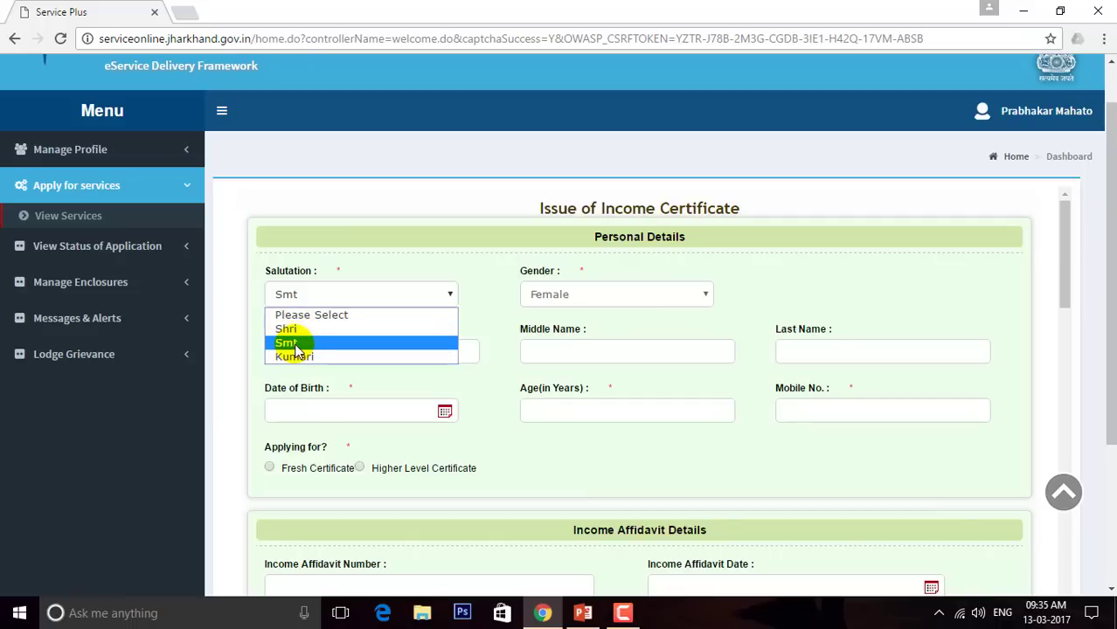
{"action": "left_click", "coordinate": [302, 334]}
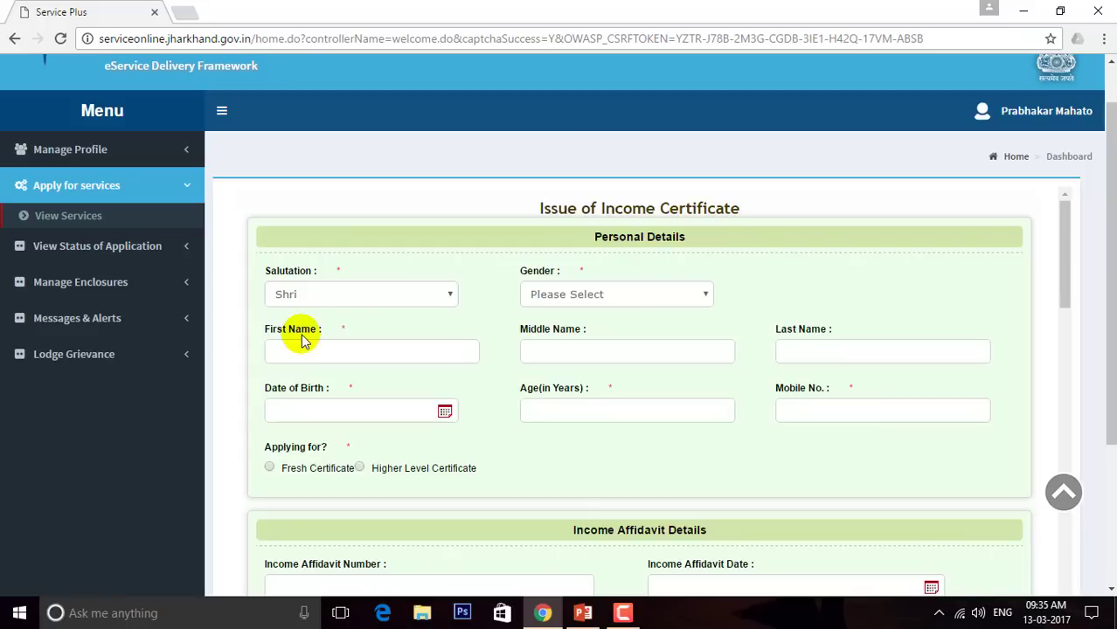
{"action": "left_click", "coordinate": [582, 295]}
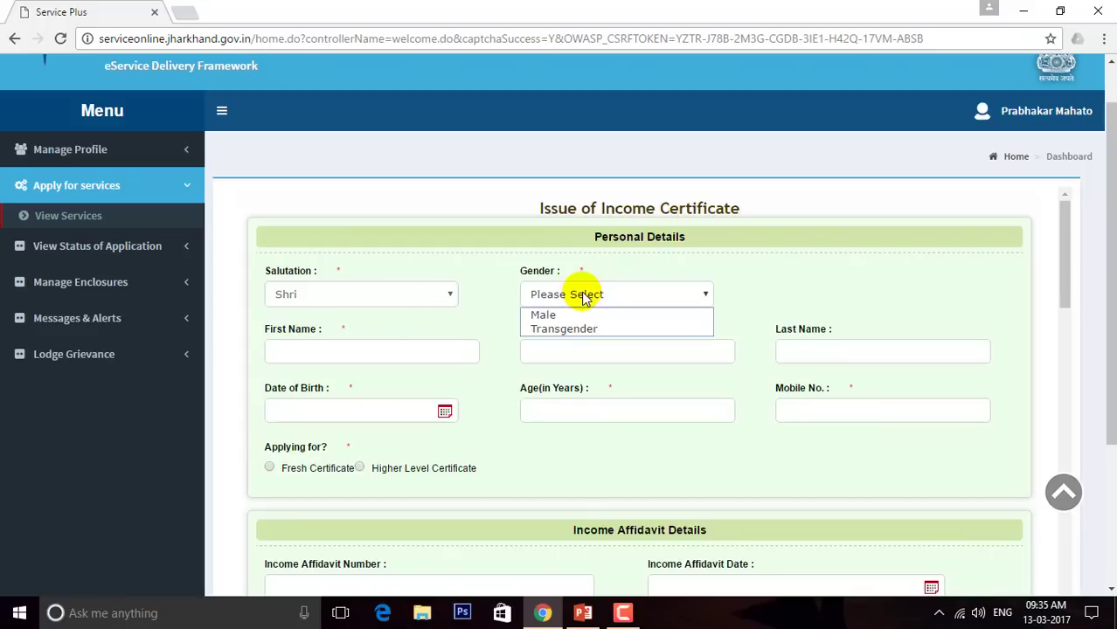
{"action": "left_click", "coordinate": [580, 316]}
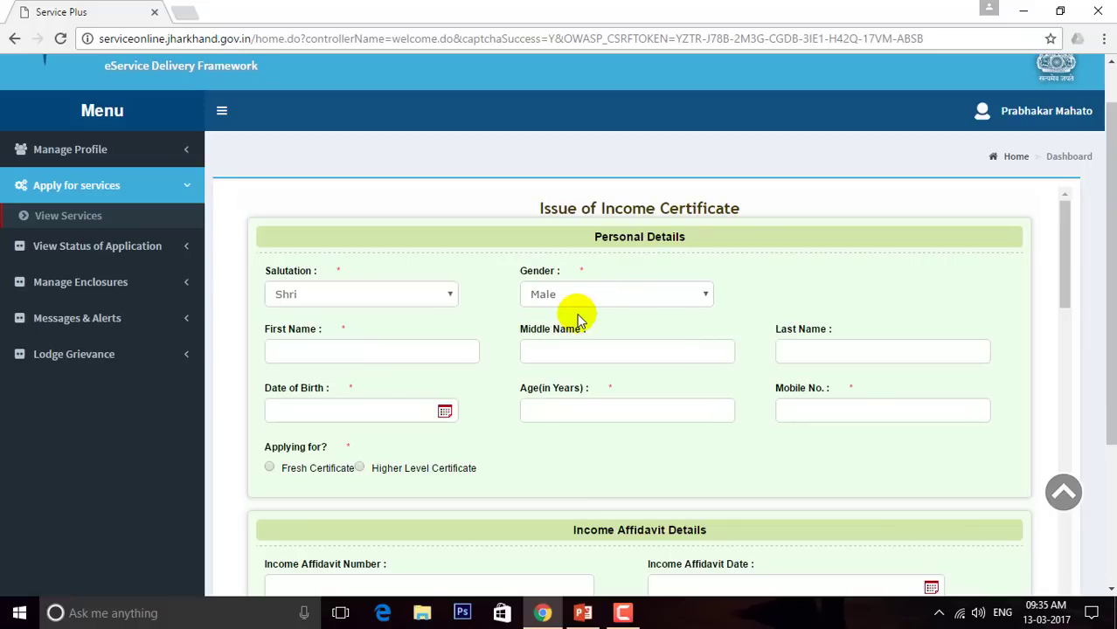
Enter the applicant's first name and last name
{"action": "left_click", "coordinate": [411, 350]}
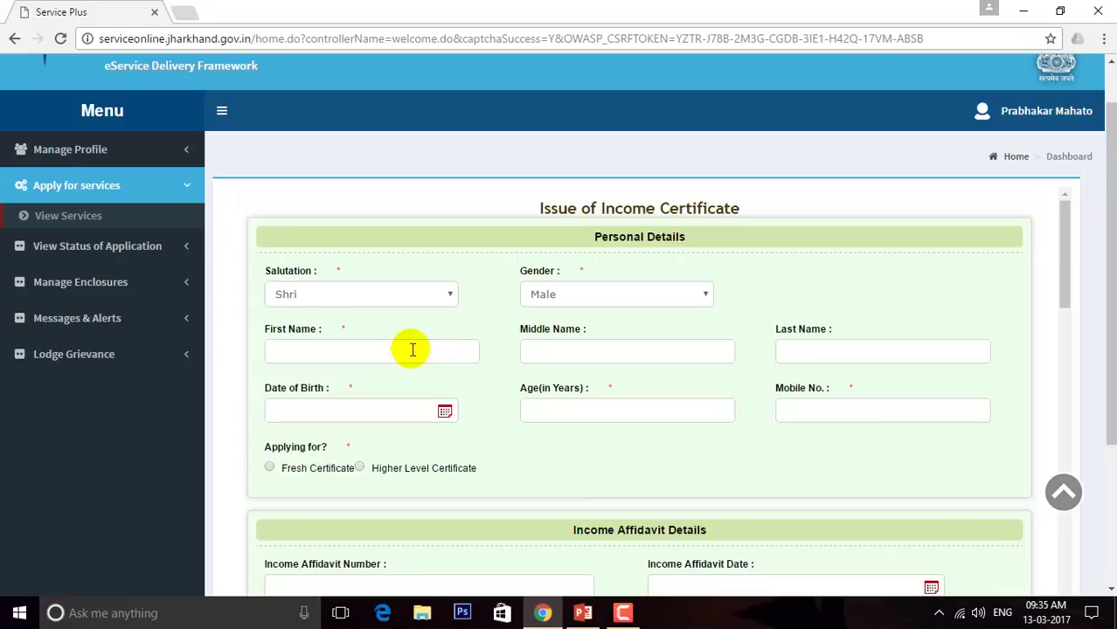
{"action": "key", "text": "Tab"}
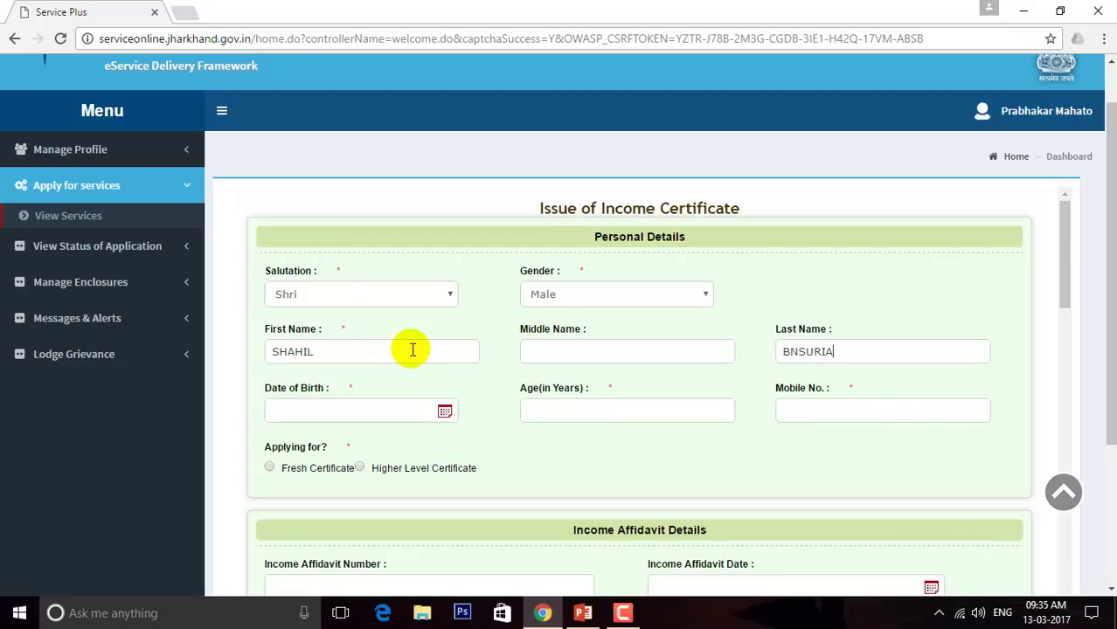
Pick 01/01/1998 as the date of birth from the calendar, giving age 19
{"action": "left_click", "coordinate": [444, 412]}
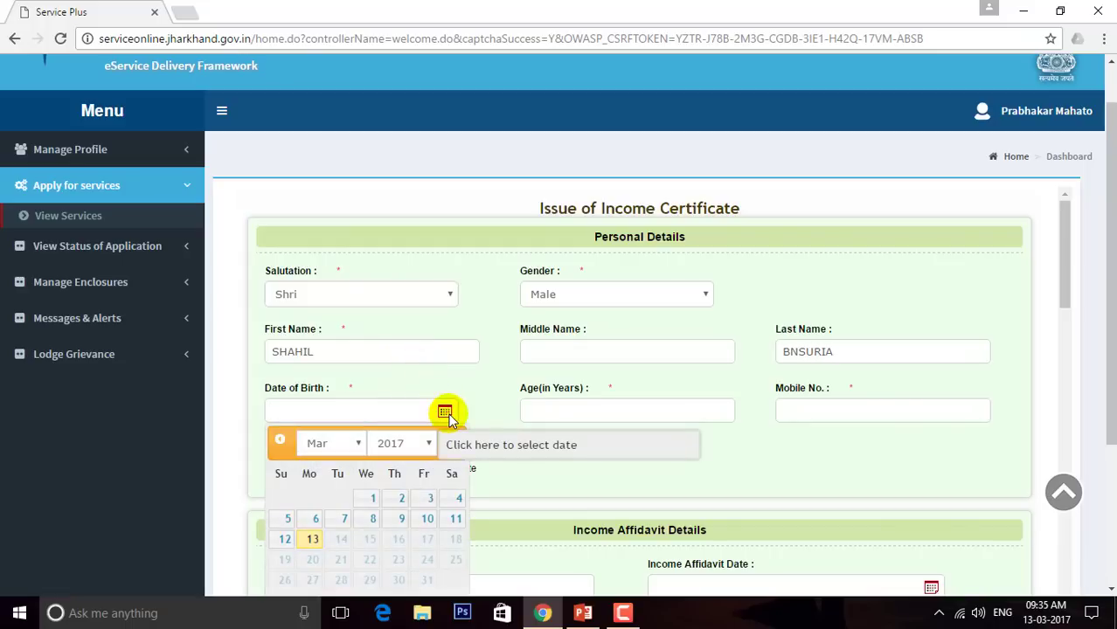
{"action": "left_click", "coordinate": [426, 444]}
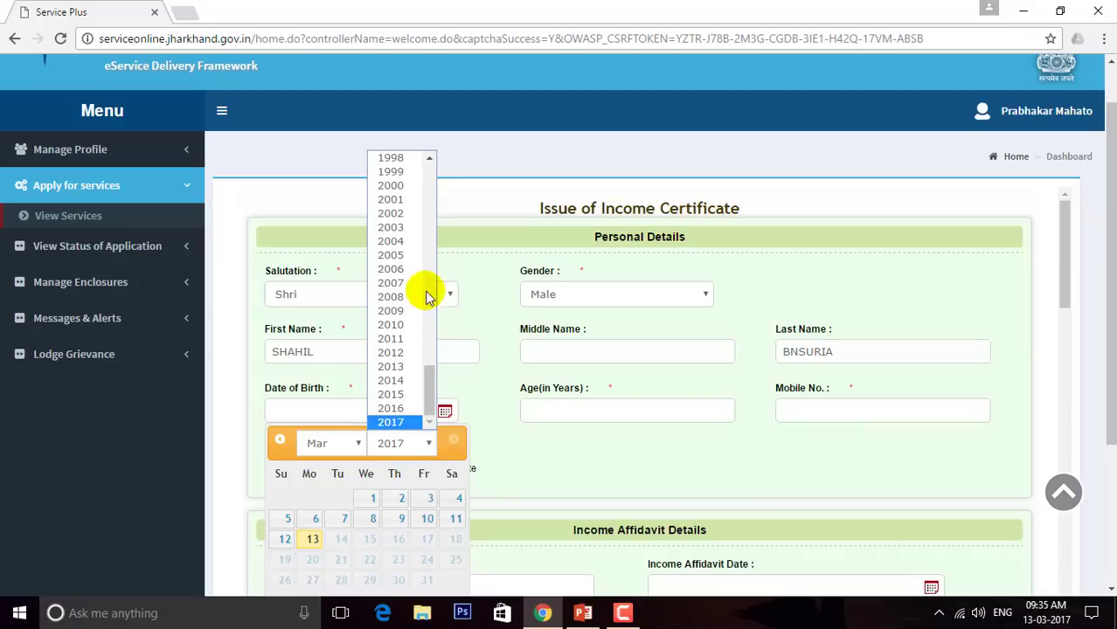
{"action": "left_click", "coordinate": [407, 160]}
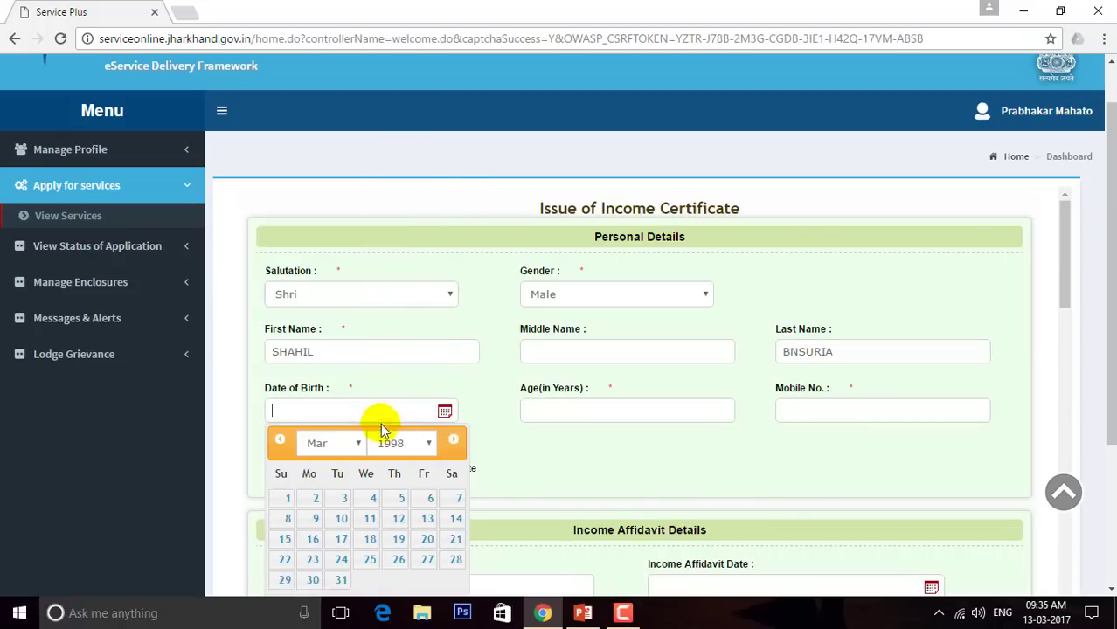
{"action": "left_click", "coordinate": [360, 442]}
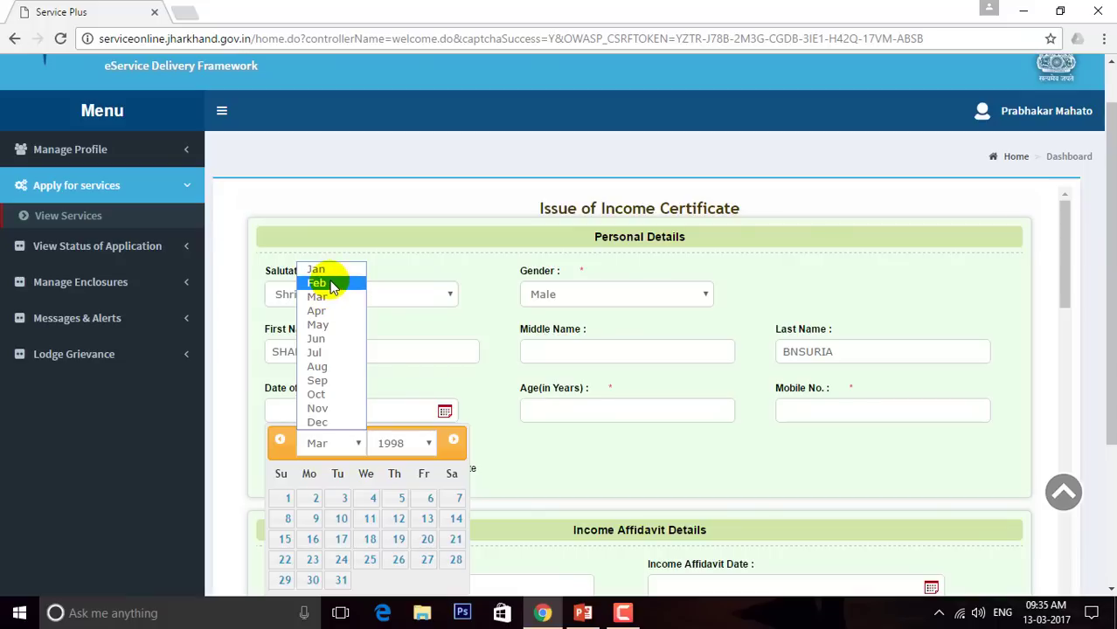
{"action": "left_click", "coordinate": [327, 271]}
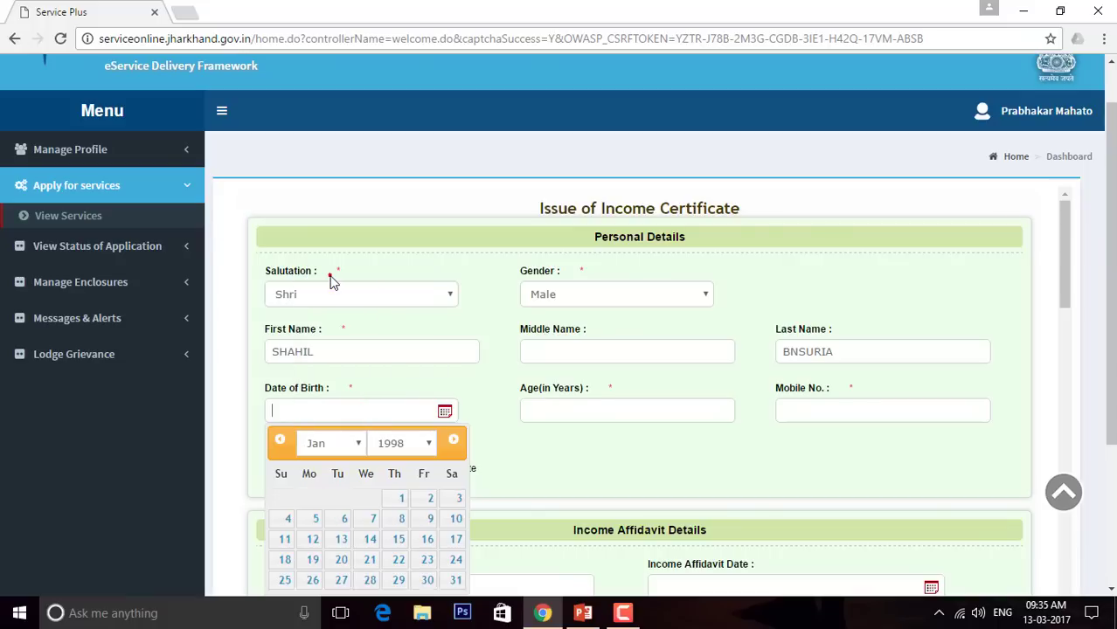
{"action": "left_click", "coordinate": [400, 497]}
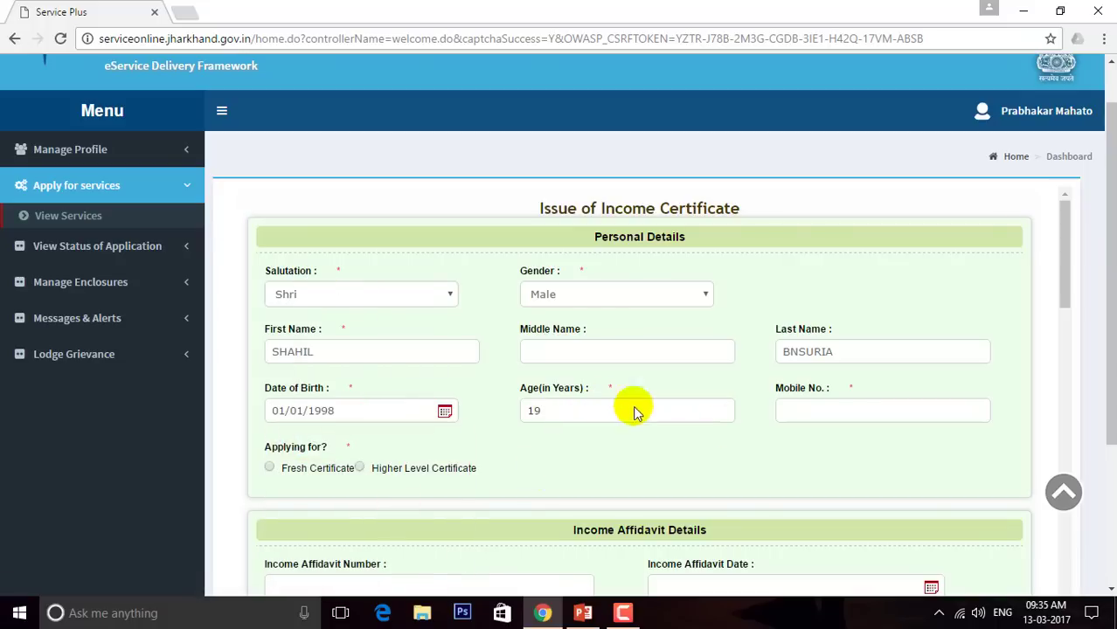
{"action": "left_click", "coordinate": [839, 412]}
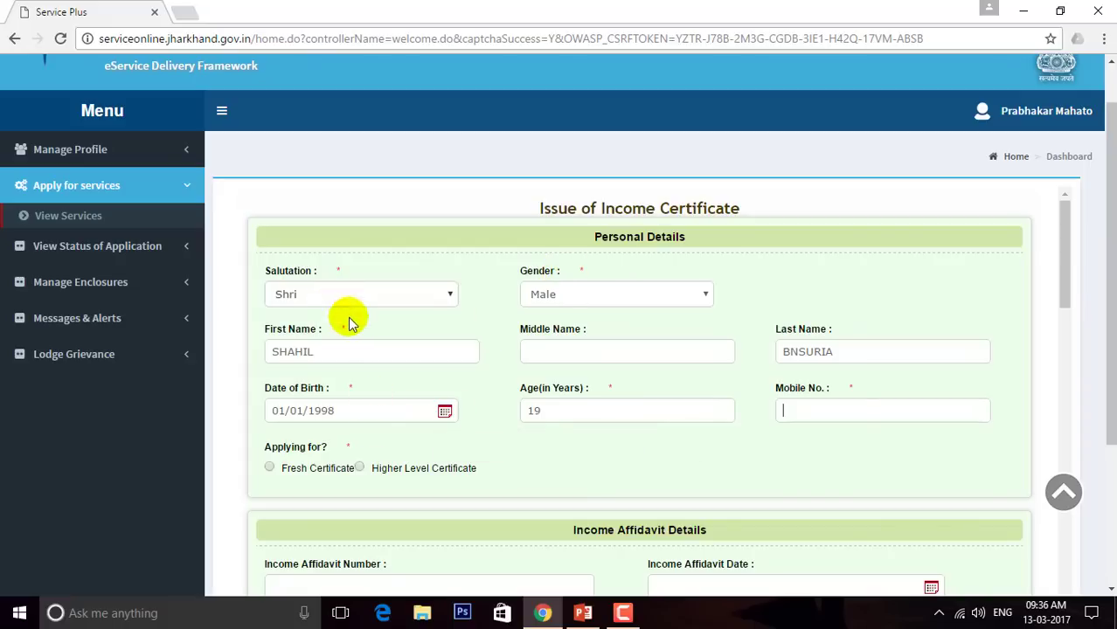
{"action": "left_click", "coordinate": [836, 294]}
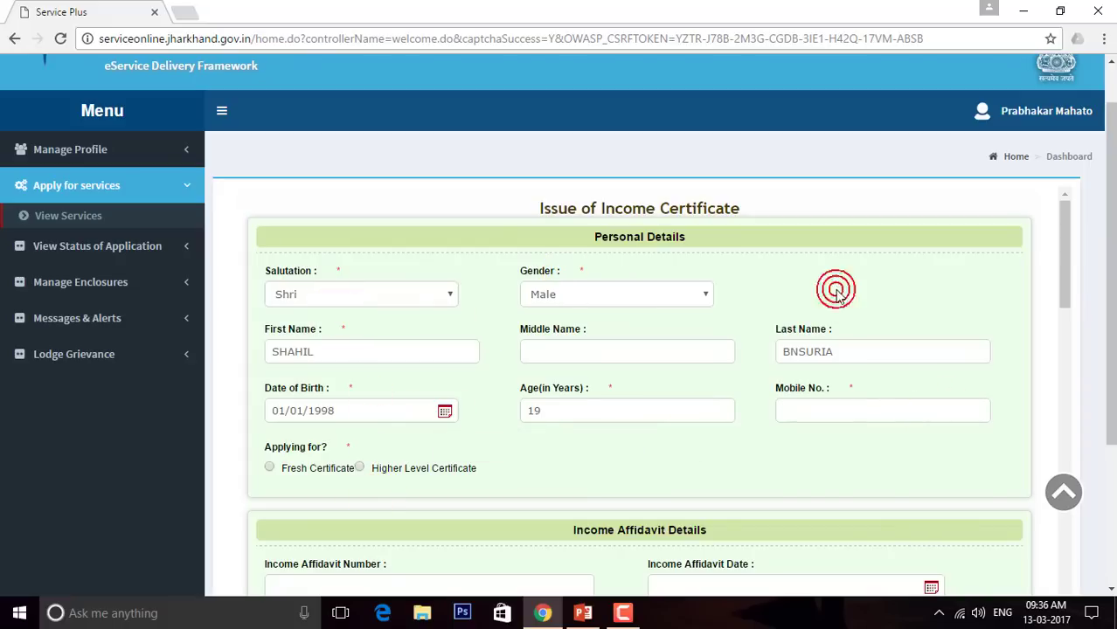
{"action": "left_click", "coordinate": [858, 412]}
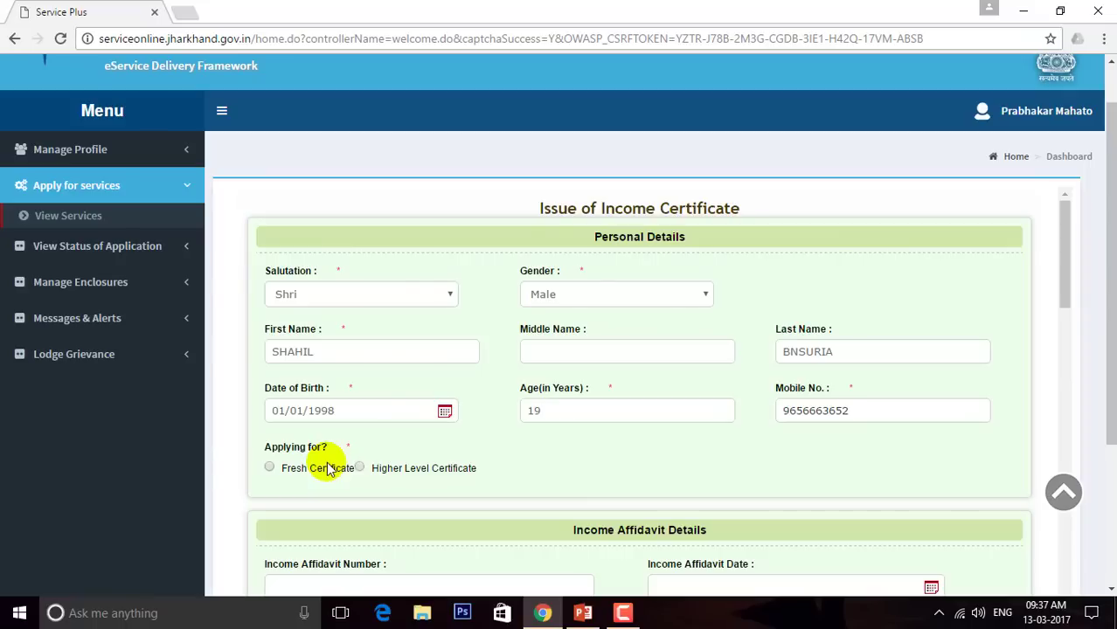
Enter the applicant's mobile number and choose Fresh Certificate under 'Applying for?'
{"action": "left_click", "coordinate": [360, 469]}
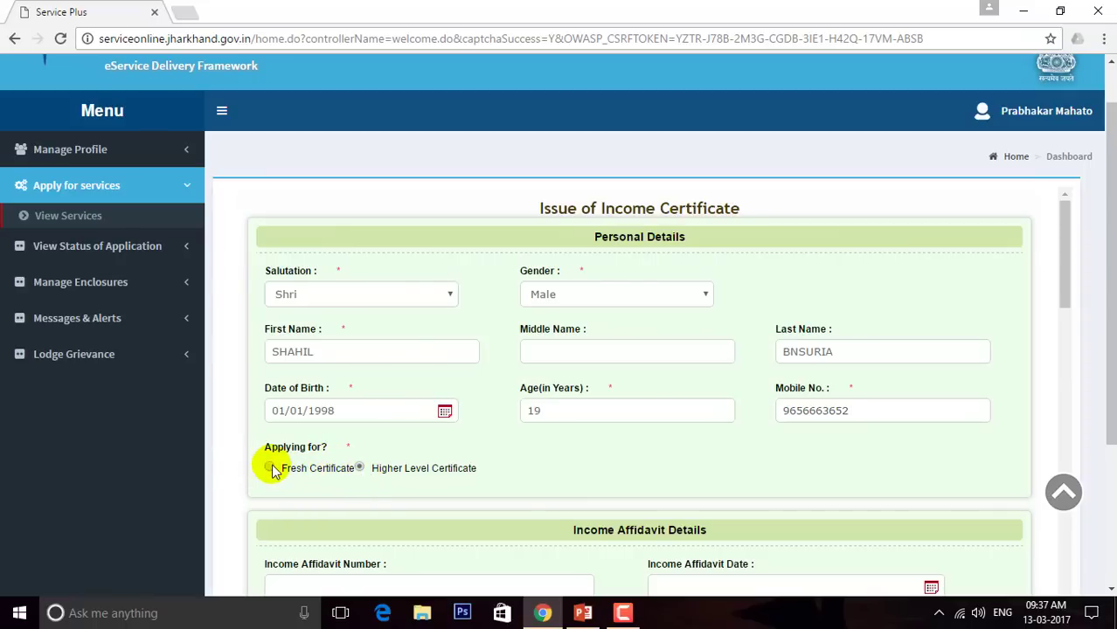
{"action": "left_click", "coordinate": [271, 468]}
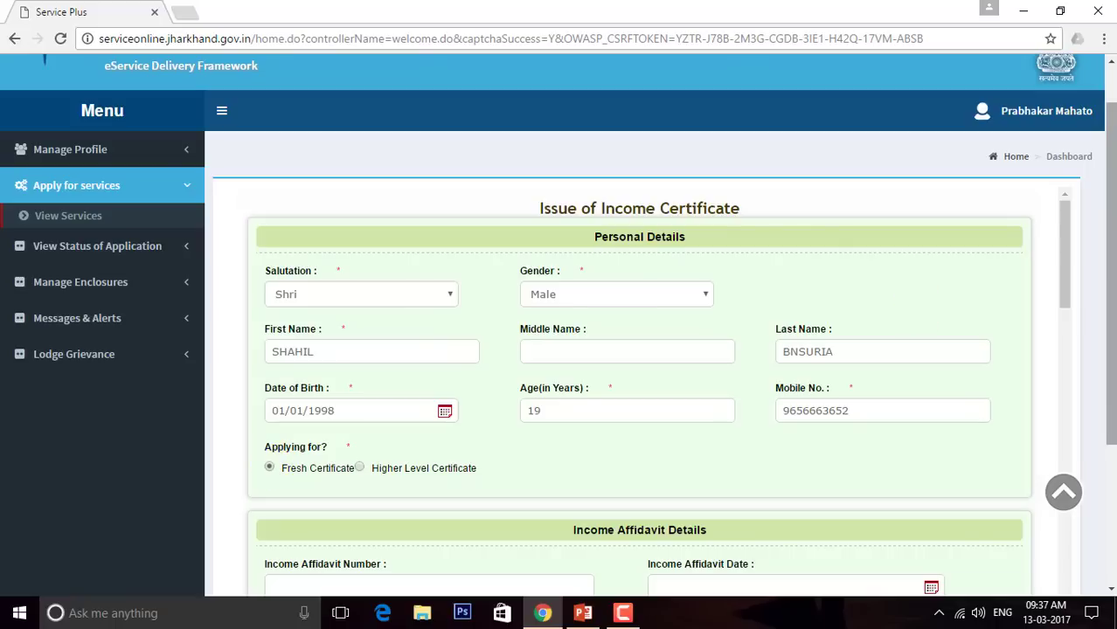
{"action": "left_click_drag", "start_coordinate": [1062, 219], "coordinate": [1075, 282]}
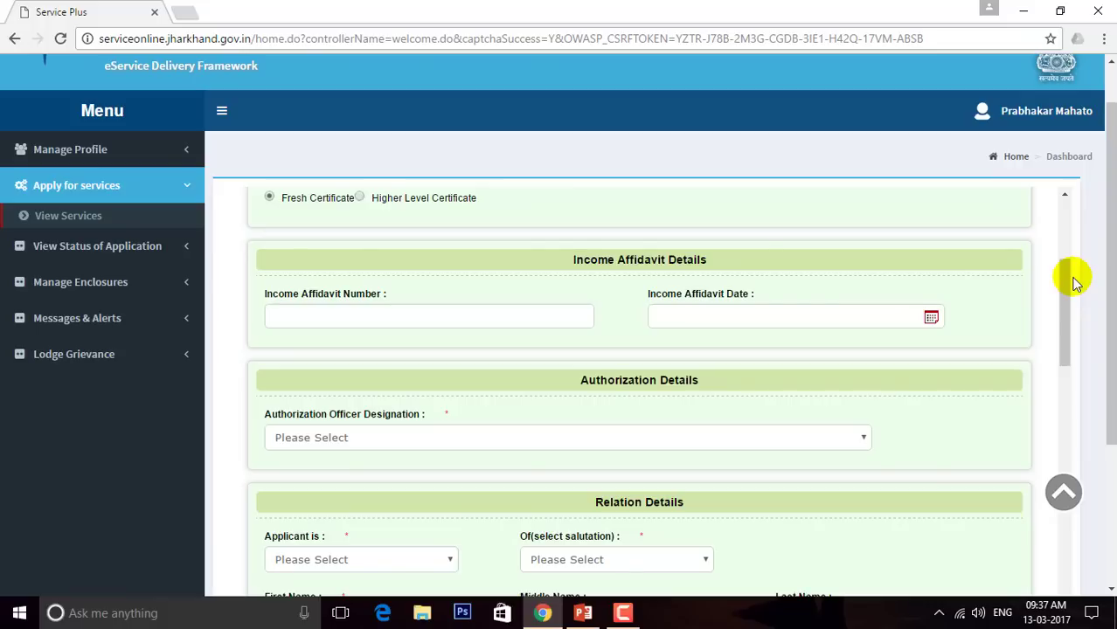
{"action": "left_click", "coordinate": [473, 318]}
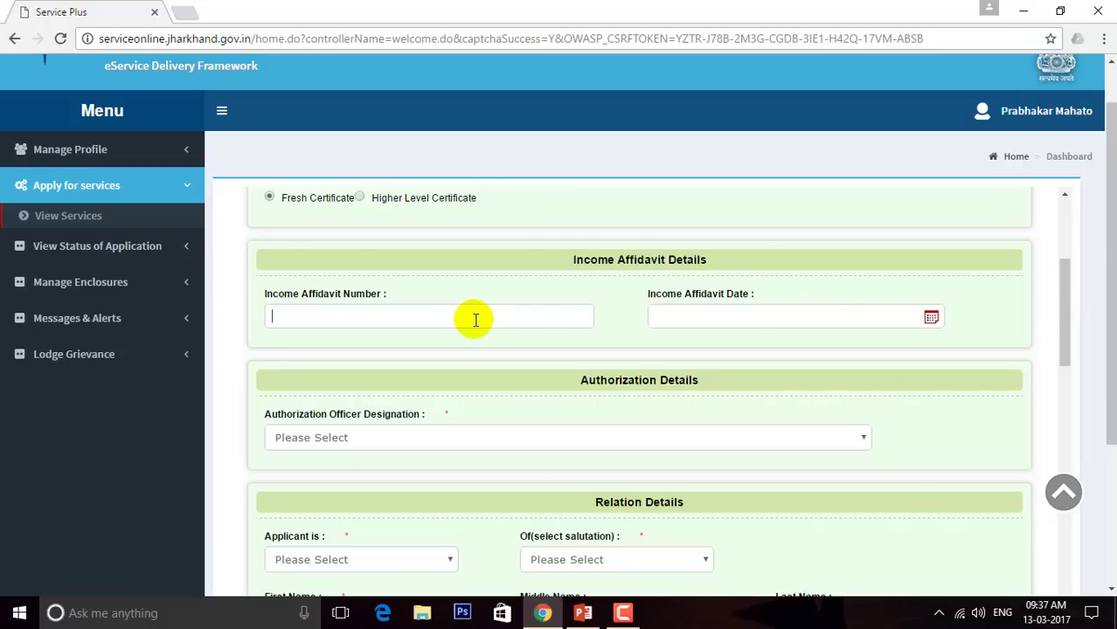
{"action": "left_click", "coordinate": [931, 318]}
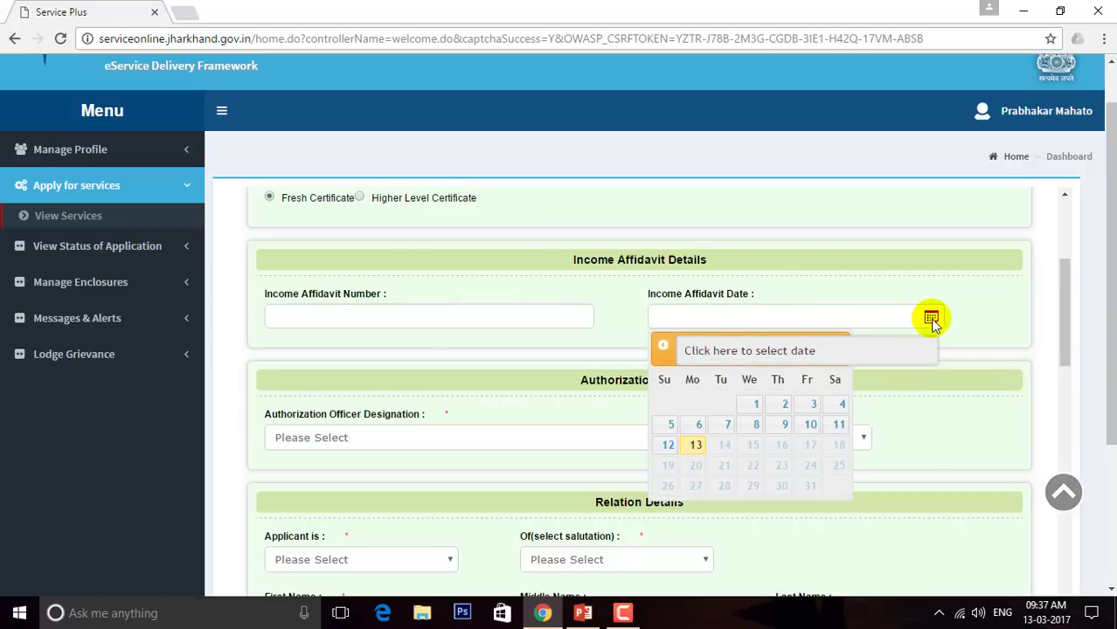
{"action": "left_click", "coordinate": [965, 329]}
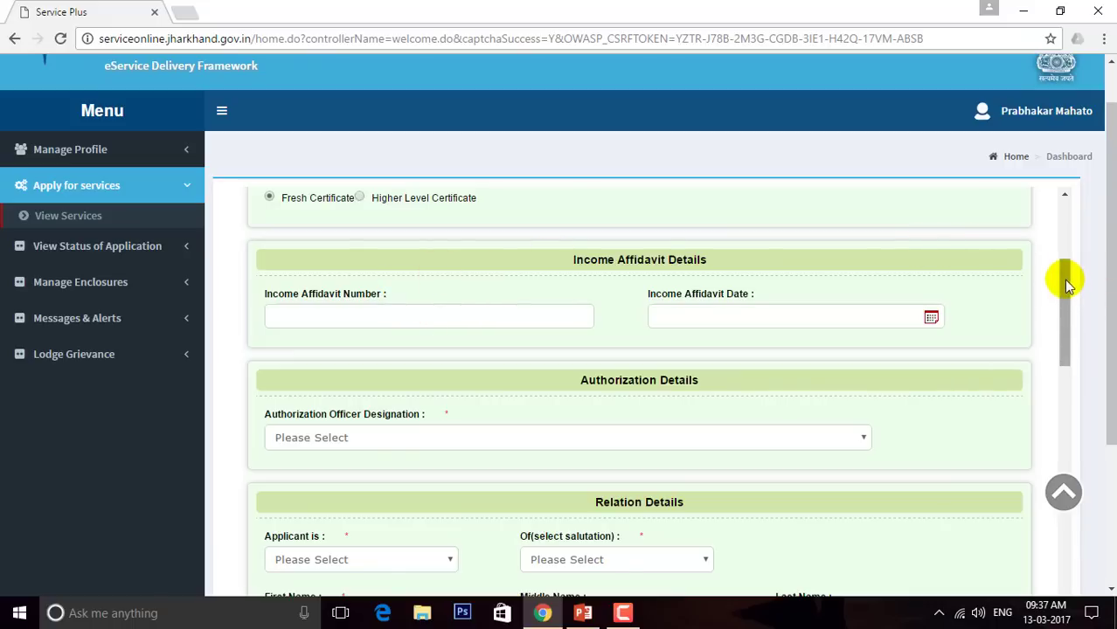
Choose Circle Officer as the Authorization Officer Designation
{"action": "mouse_move", "coordinate": [1066, 281]}
{"action": "left_mouse_down"}
{"action": "mouse_move", "coordinate": [1064, 269]}
{"action": "mouse_move", "coordinate": [1063, 286]}
{"action": "left_mouse_up"}
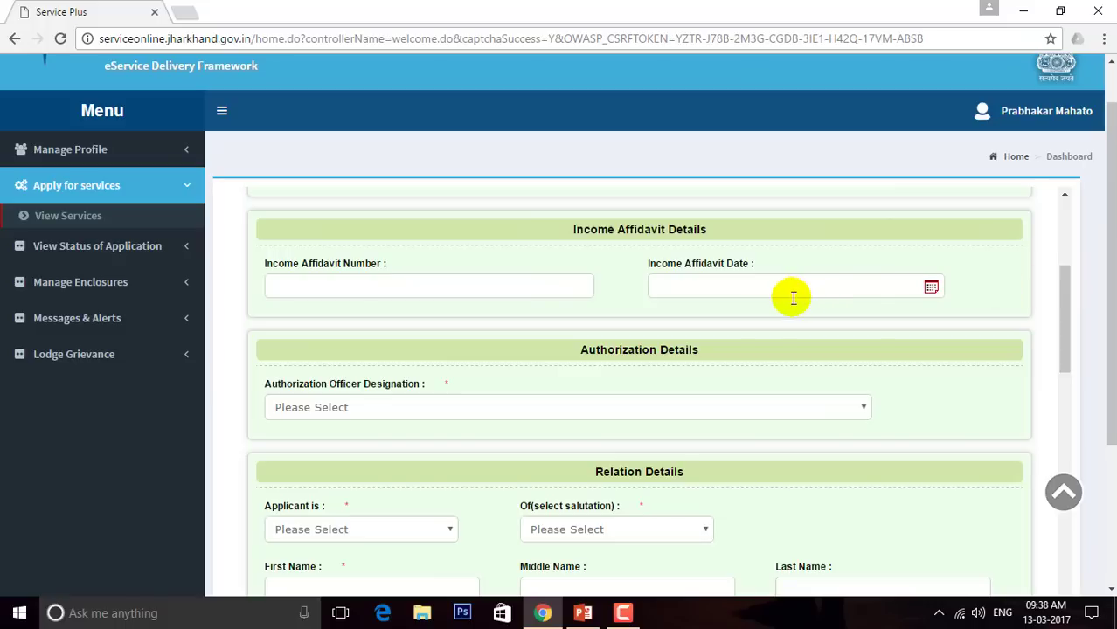
{"action": "left_click", "coordinate": [625, 410]}
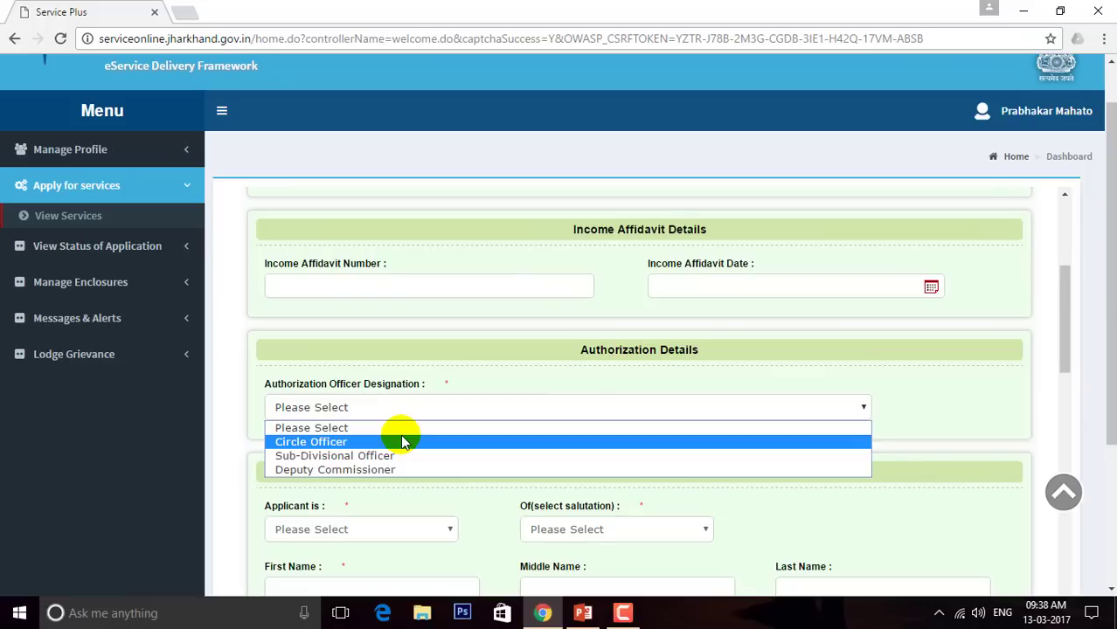
{"action": "left_click", "coordinate": [367, 443]}
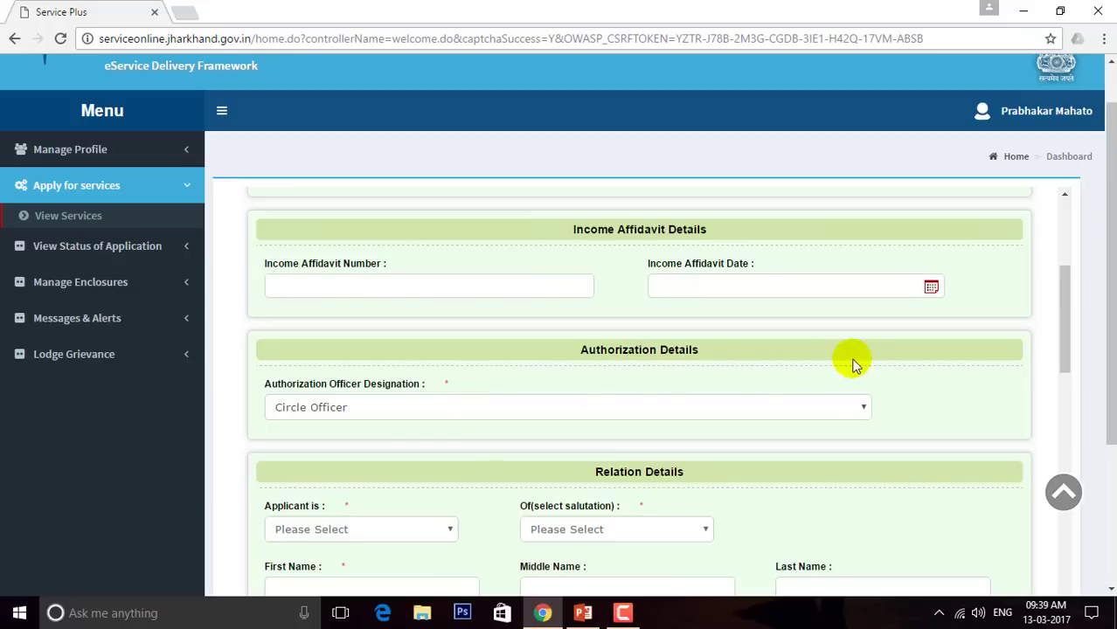
{"action": "left_click", "coordinate": [1060, 321]}
Record the applicant as Wife in Relation Details after briefly picking Son
{"action": "left_click_drag", "start_coordinate": [1062, 328], "coordinate": [1066, 361]}
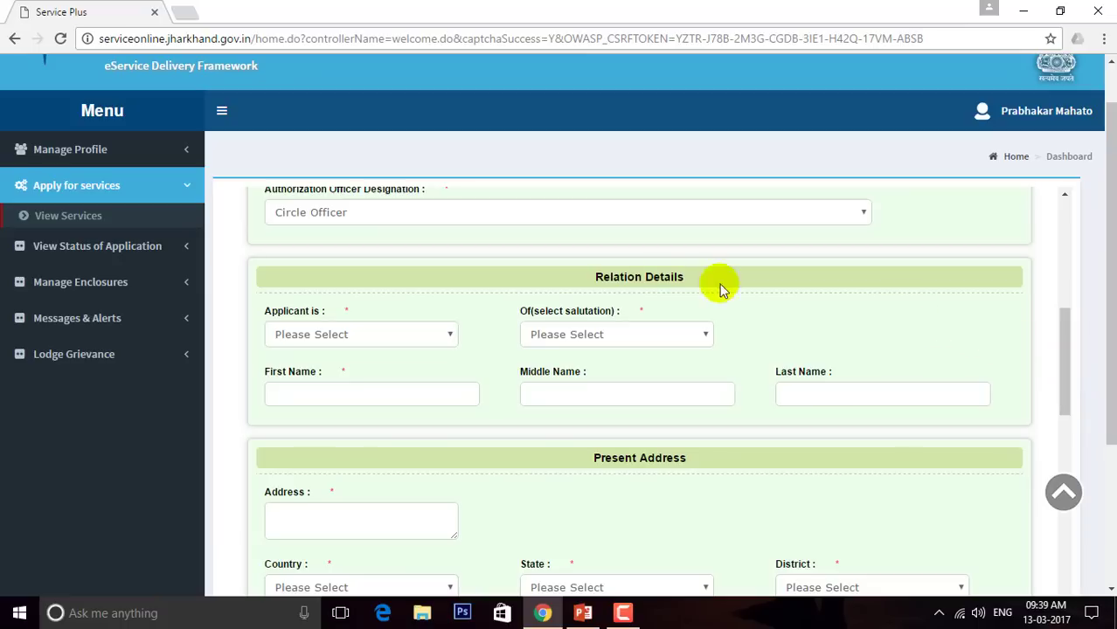
{"action": "left_click", "coordinate": [403, 330]}
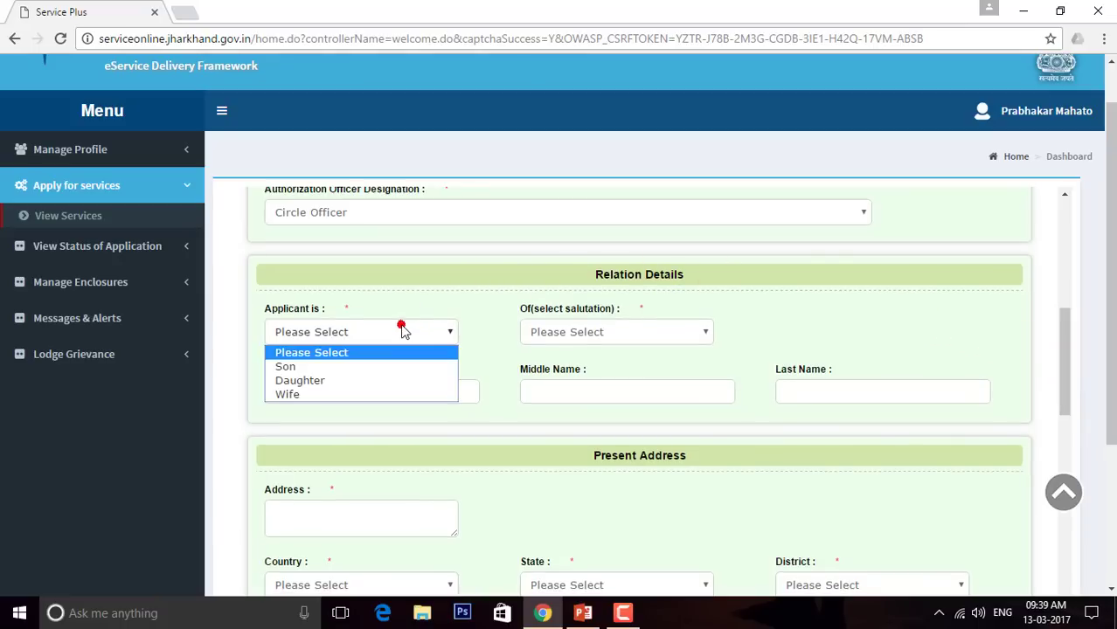
{"action": "left_click", "coordinate": [347, 367]}
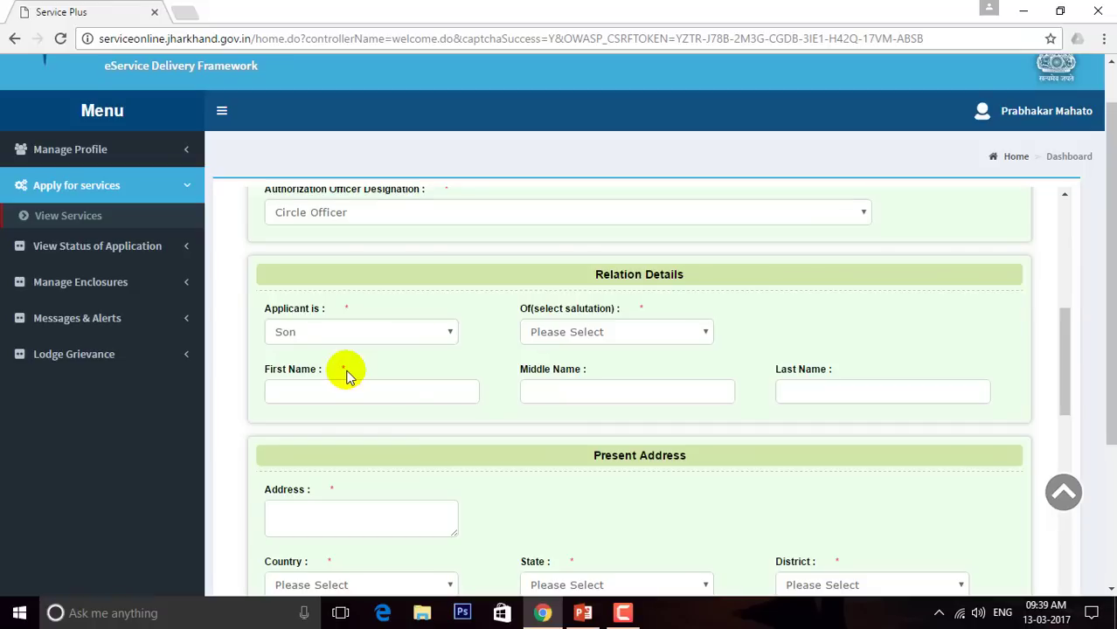
{"action": "left_click", "coordinate": [380, 335]}
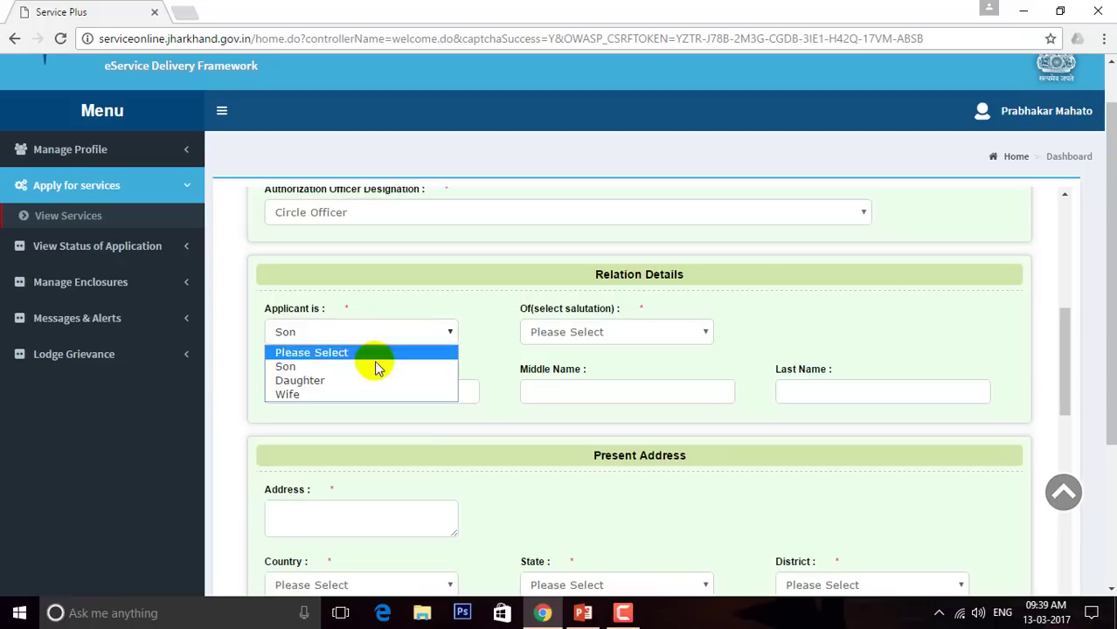
{"action": "left_click", "coordinate": [349, 393]}
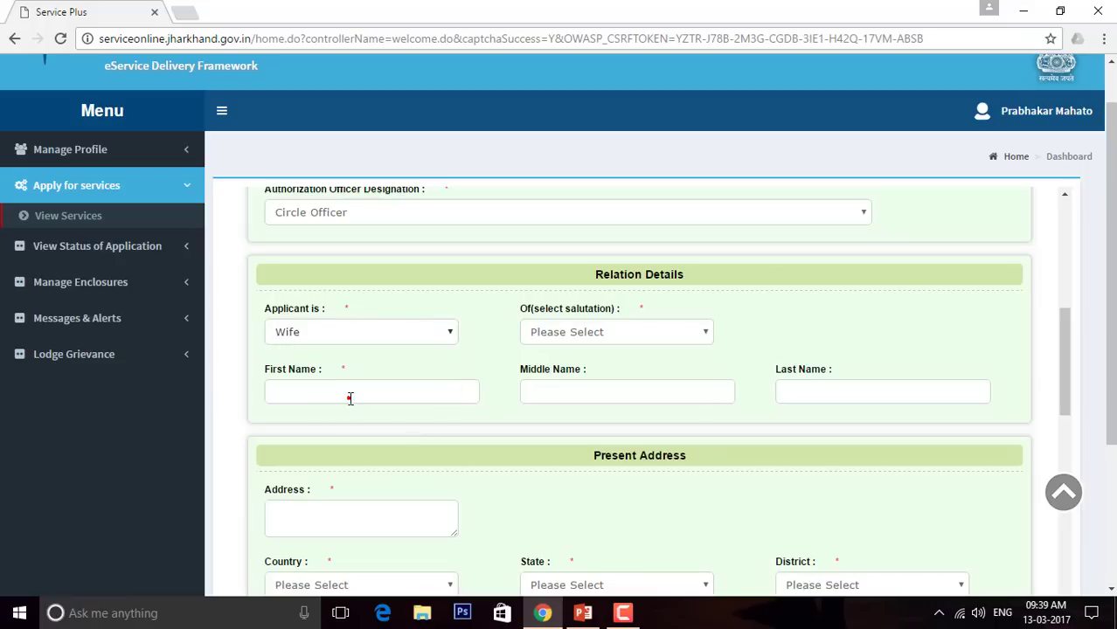
Set the relative's salutation to Shri and step through the empty name fields
{"action": "left_click", "coordinate": [593, 329]}
{"action": "left_click", "coordinate": [593, 370]}
{"action": "left_click", "coordinate": [333, 392]}
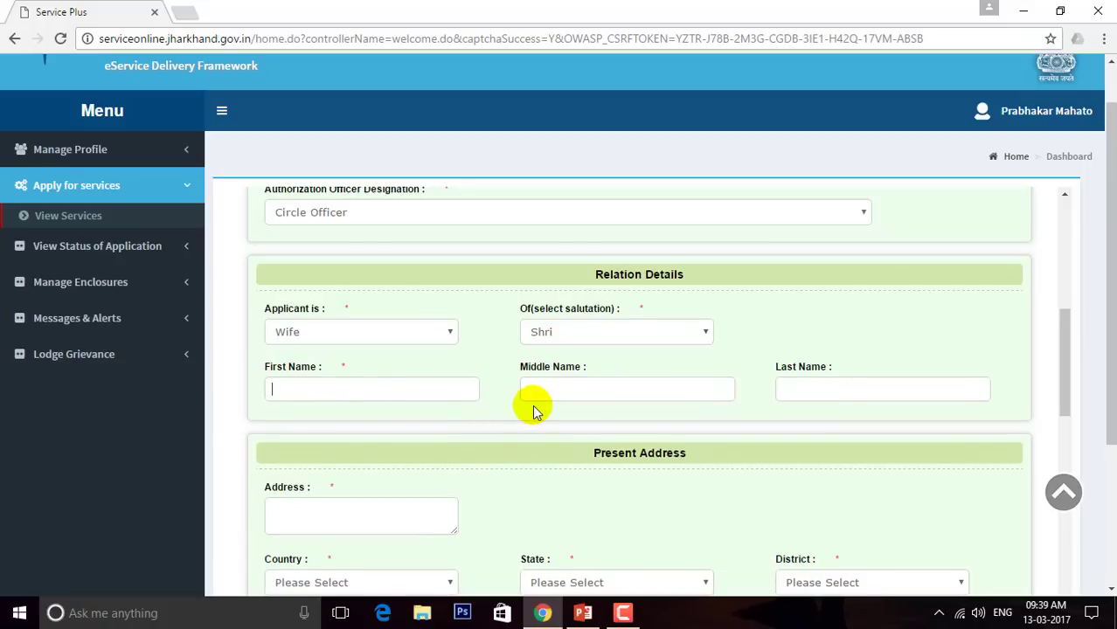
{"action": "left_click", "coordinate": [562, 392]}
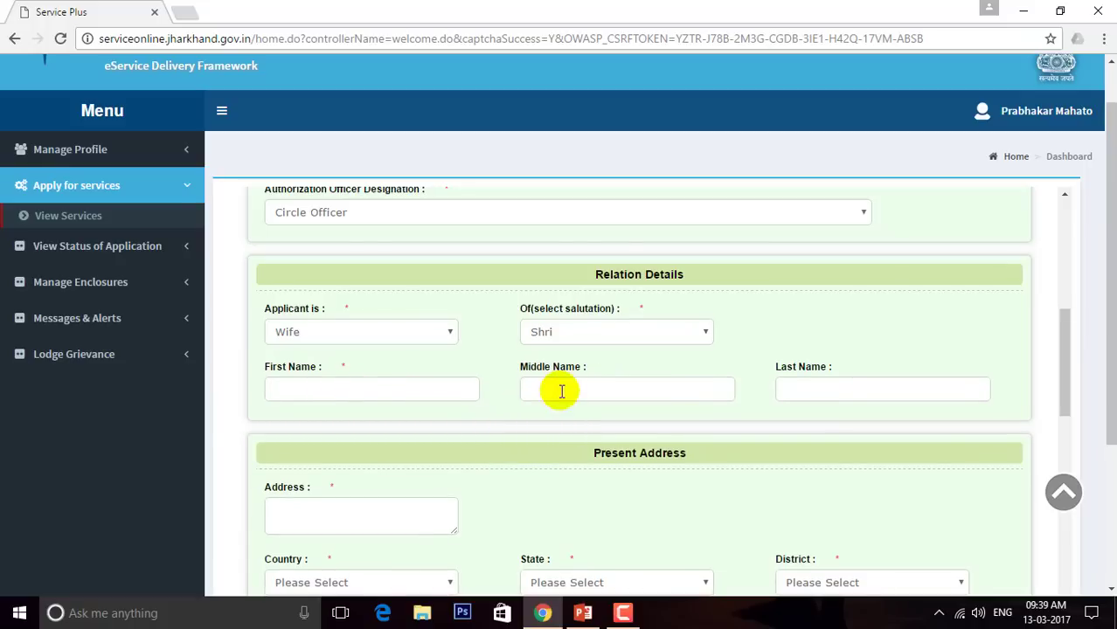
{"action": "left_click", "coordinate": [799, 386]}
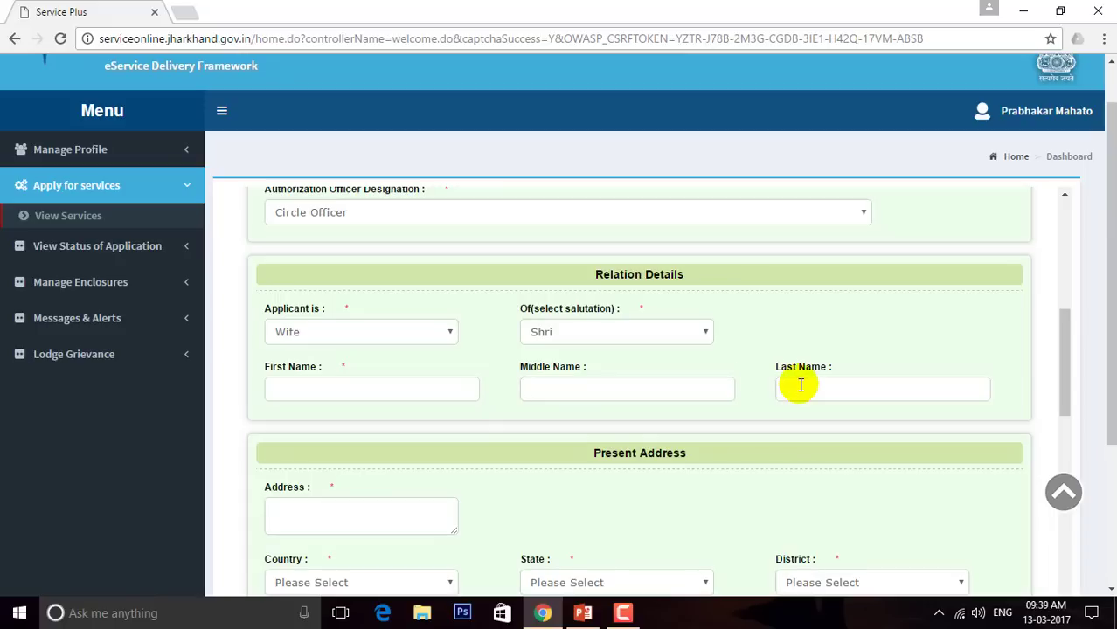
{"action": "left_click", "coordinate": [422, 333]}
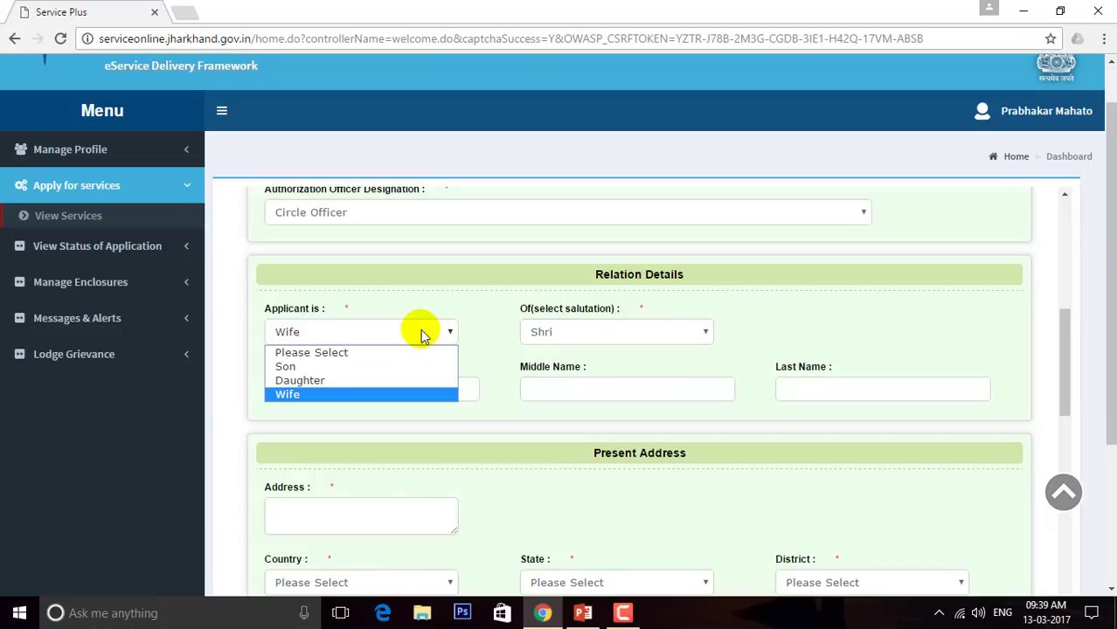
Try relation Daughter with salutation Kumari, clicking through the relative's name fields
{"action": "left_click", "coordinate": [329, 381]}
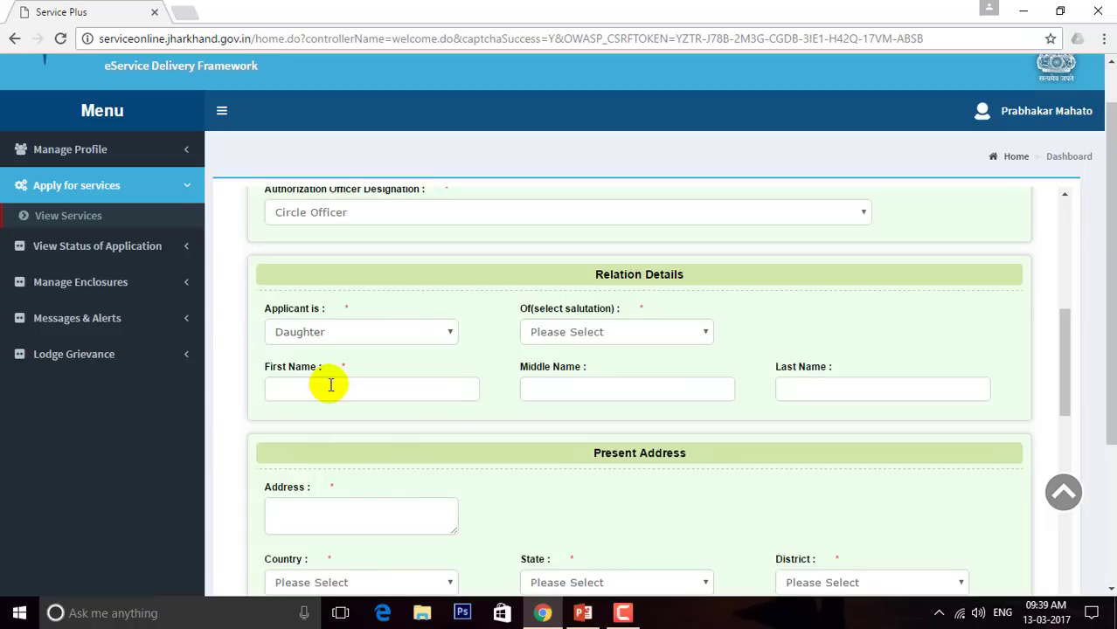
{"action": "left_click", "coordinate": [673, 330]}
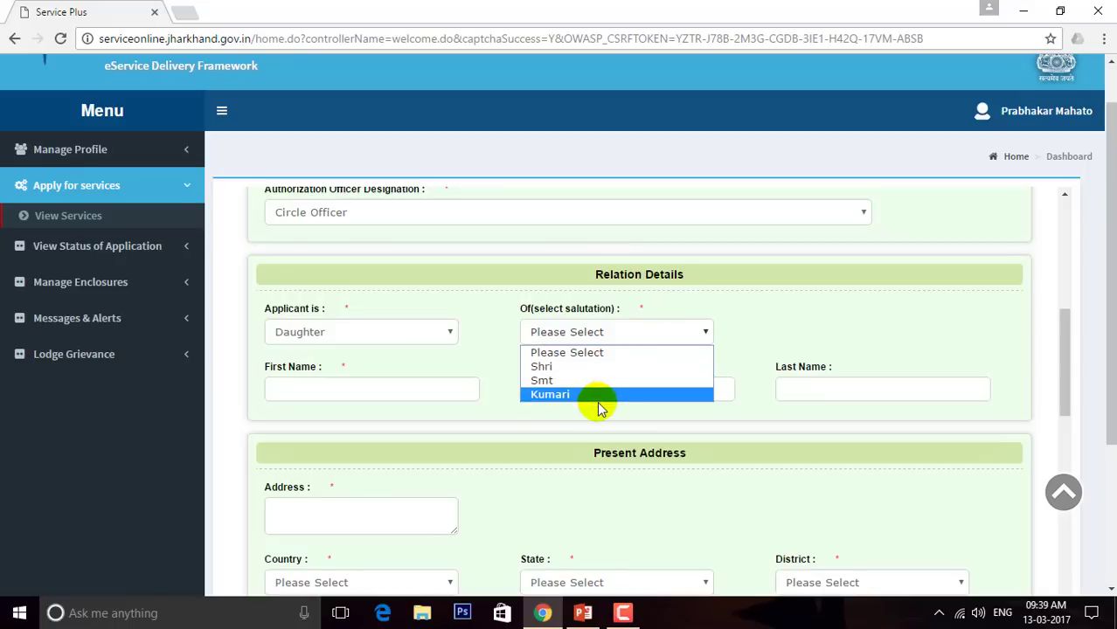
{"action": "left_click", "coordinate": [598, 395]}
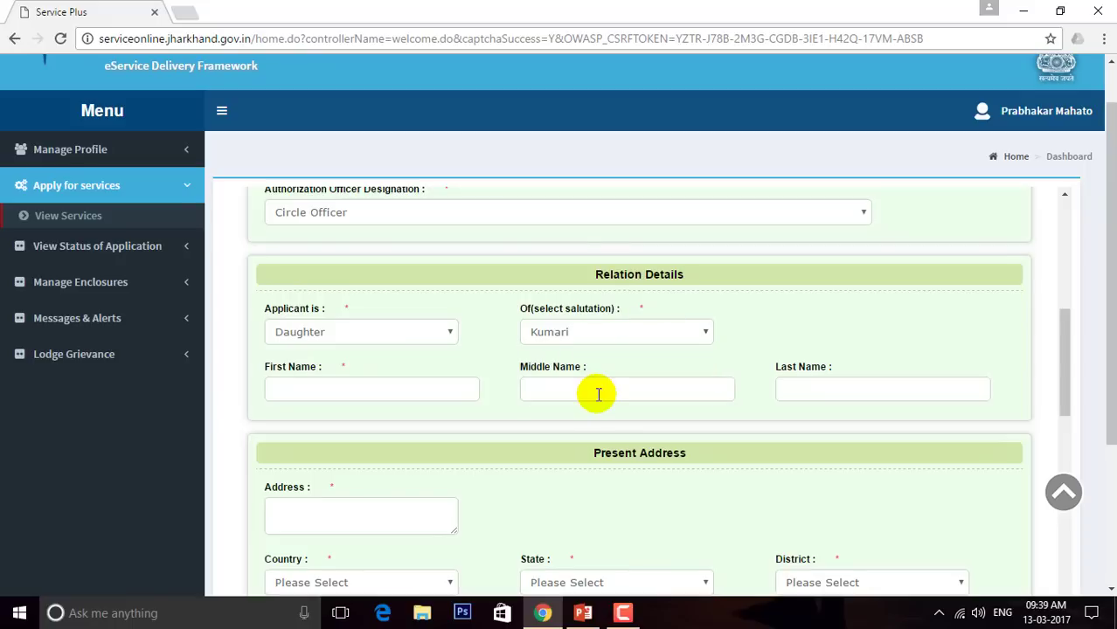
{"action": "left_click", "coordinate": [426, 387]}
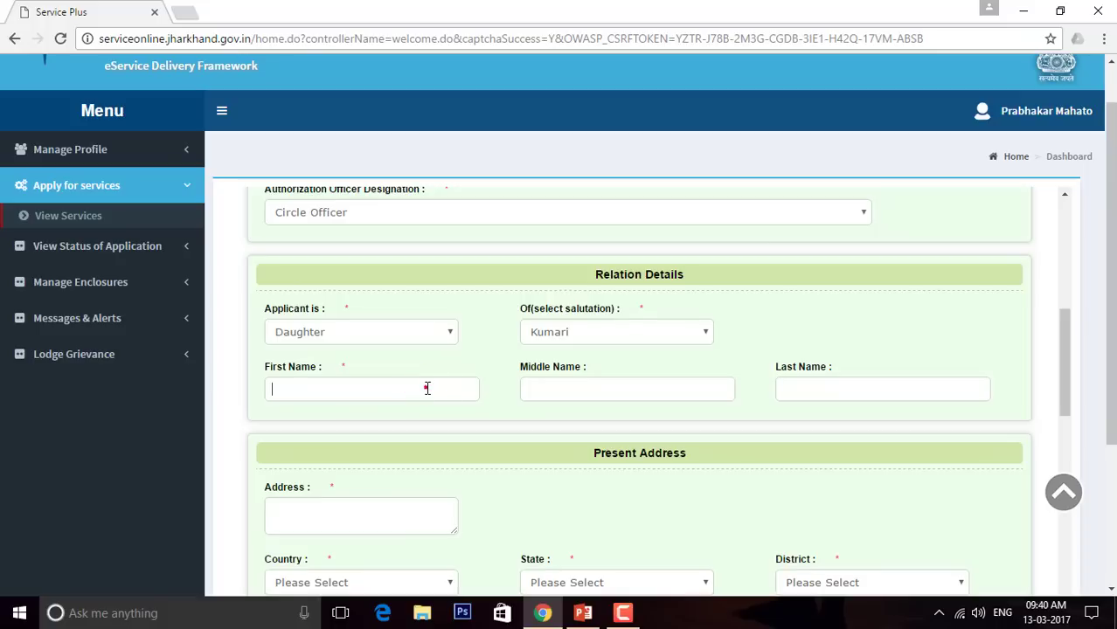
{"action": "left_click", "coordinate": [581, 392]}
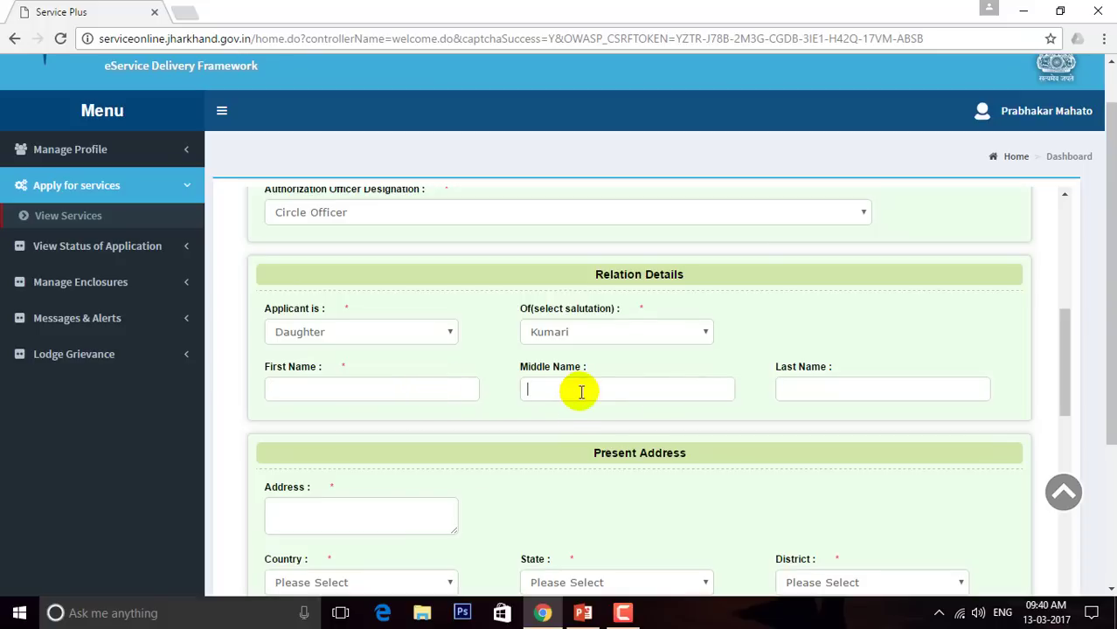
{"action": "left_click", "coordinate": [825, 393]}
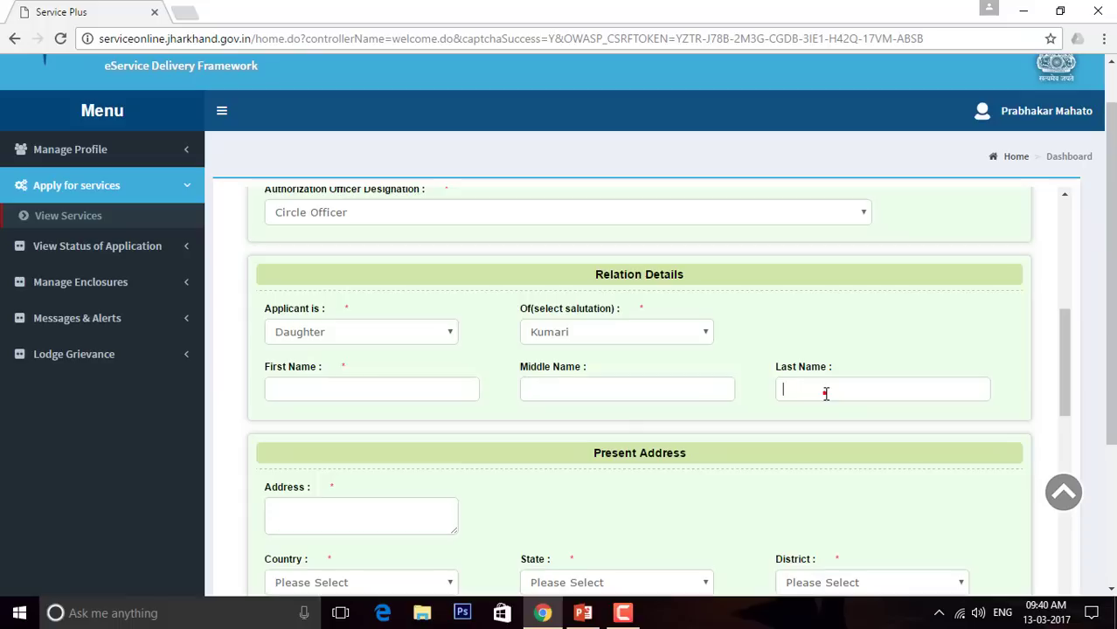
Switch the relation to Son with salutation Shri, erasing sample first-name text
{"action": "left_click", "coordinate": [453, 331]}
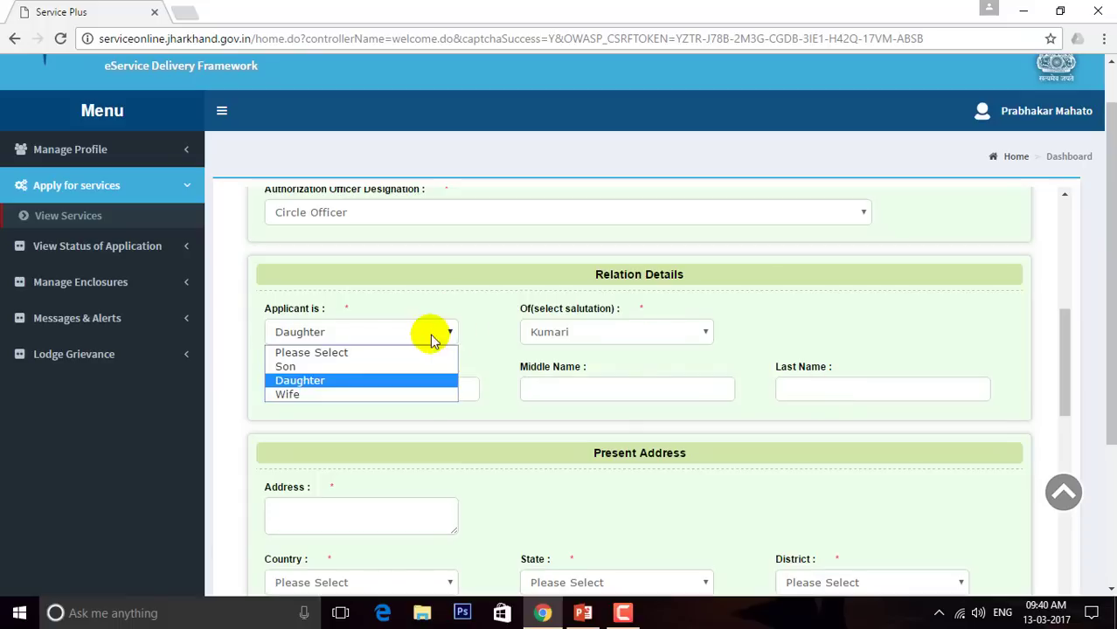
{"action": "left_click", "coordinate": [346, 366]}
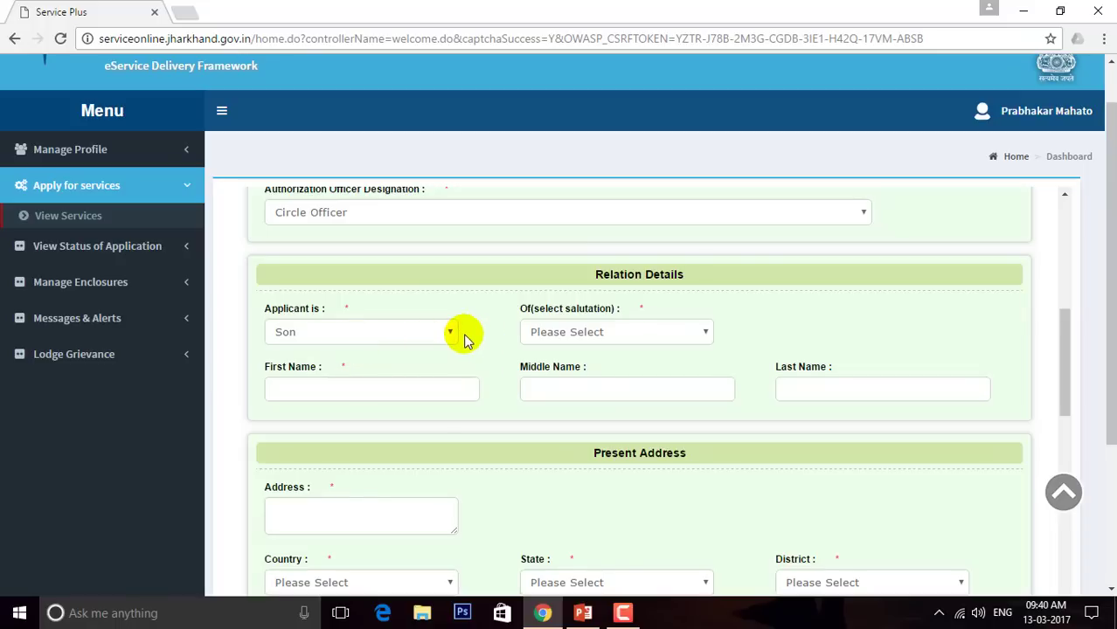
{"action": "left_click", "coordinate": [651, 335]}
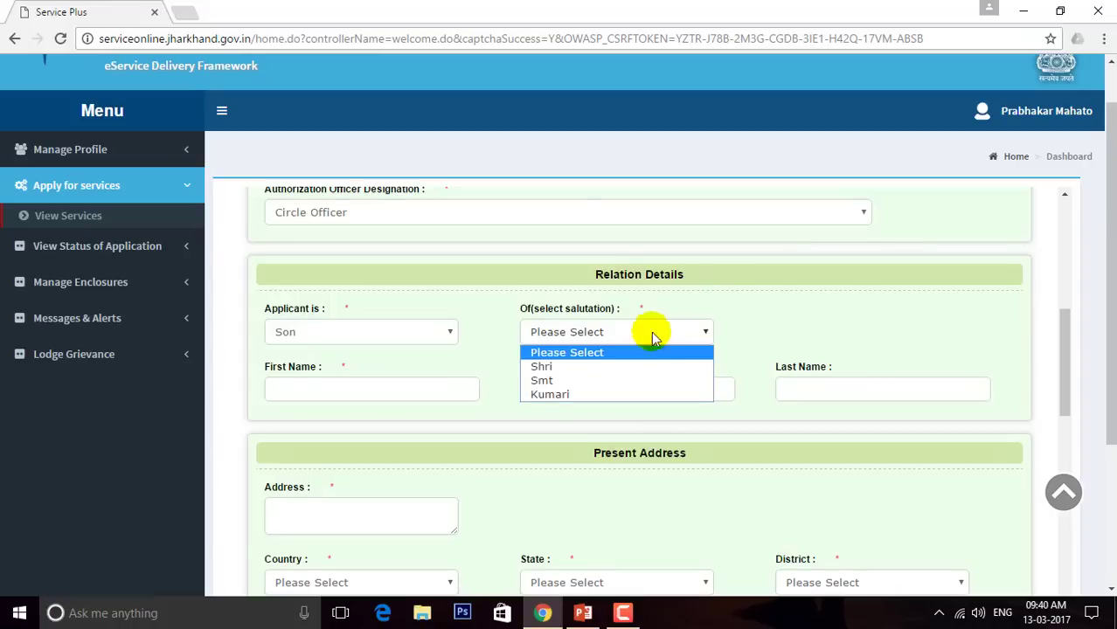
{"action": "left_click", "coordinate": [577, 368]}
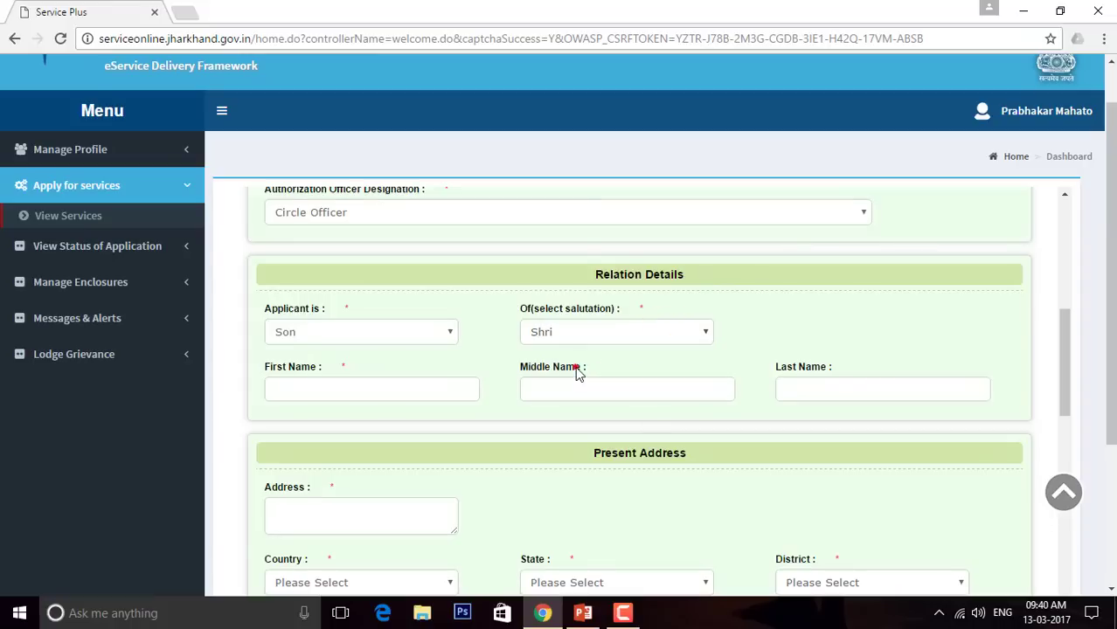
{"action": "left_click", "coordinate": [410, 392]}
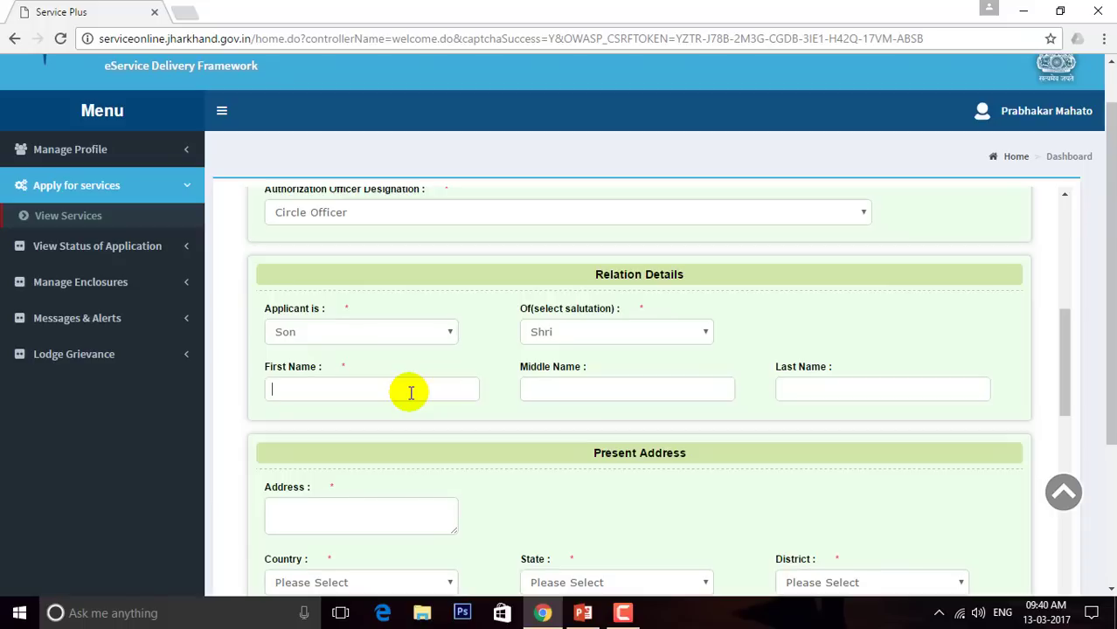
{"action": "type", "text": "KJDSKJDSFK"}
{"action": "key", "text": "BackSpace"}
{"action": "key", "text": "BackSpace"}
{"action": "key", "text": "BackSpace"}
{"action": "key", "text": "BackSpace"}
{"action": "key", "text": "BackSpace"}
{"action": "key", "text": "BackSpace"}
{"action": "key", "text": "BackSpace"}
{"action": "key", "text": "BackSpace"}
{"action": "key", "text": "BackSpace"}
{"action": "key", "text": "BackSpace"}
{"action": "key", "text": "Tab"}
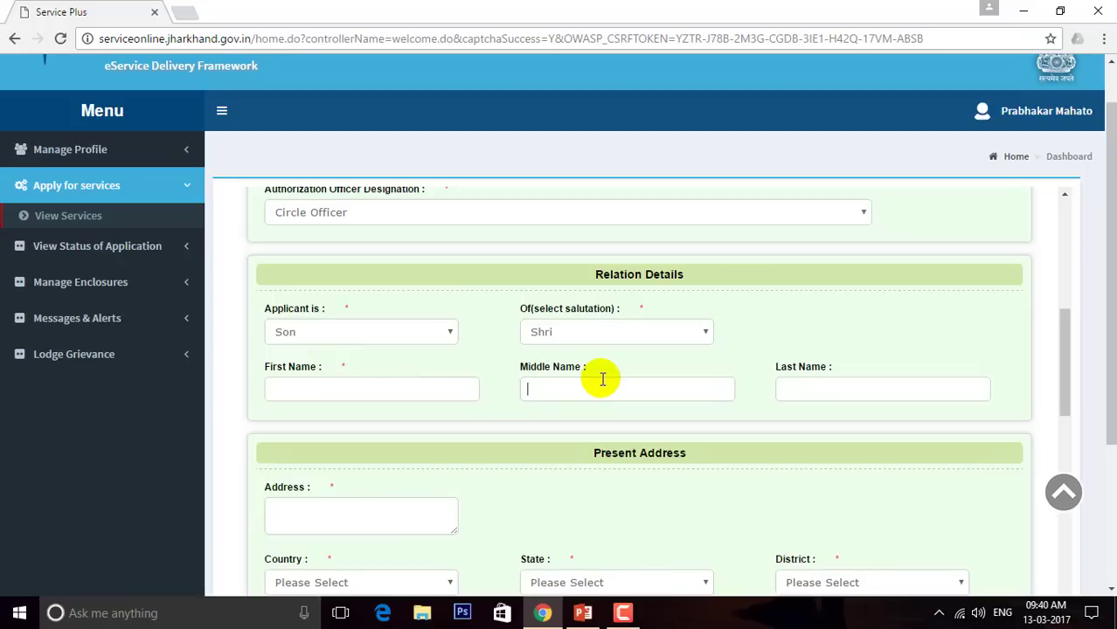
{"action": "key", "text": "Tab"}
{"action": "key", "text": "Tab"}
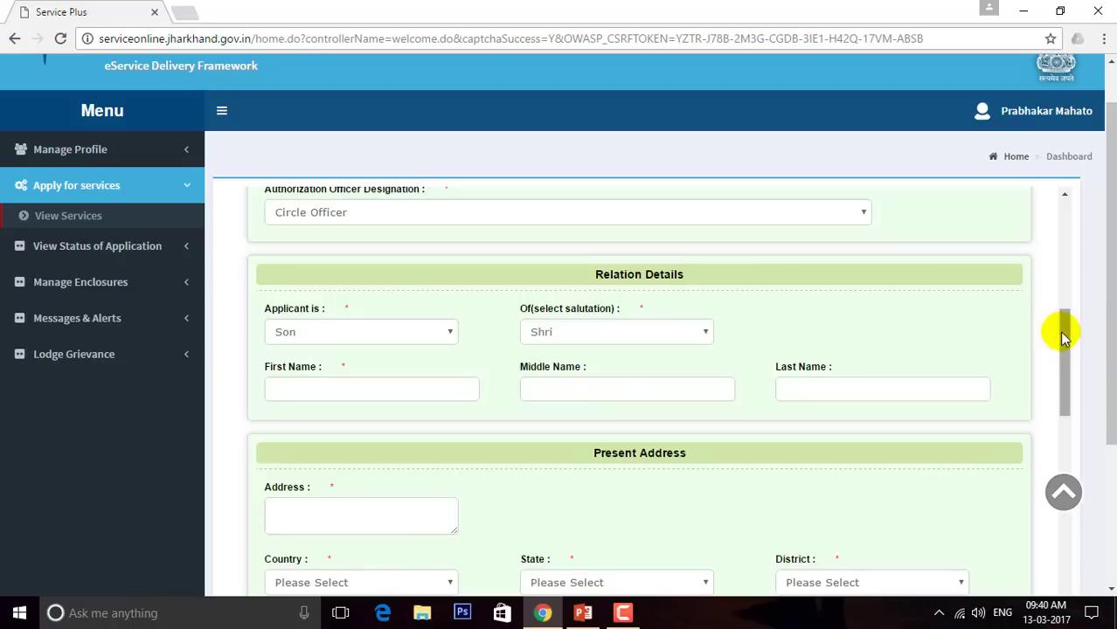
Choose India, JHARKHAND and SARAIKELA KHARSAWAN as the present address country, state and district
{"action": "left_click_drag", "start_coordinate": [1064, 332], "coordinate": [1073, 387]}
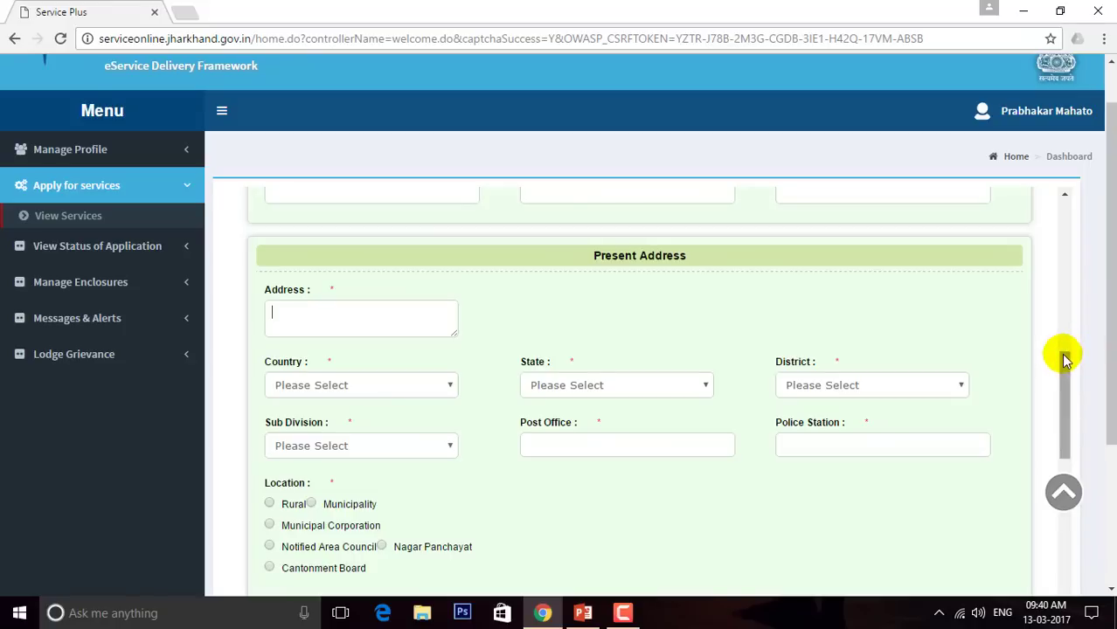
{"action": "left_click_drag", "start_coordinate": [1061, 364], "coordinate": [1075, 332]}
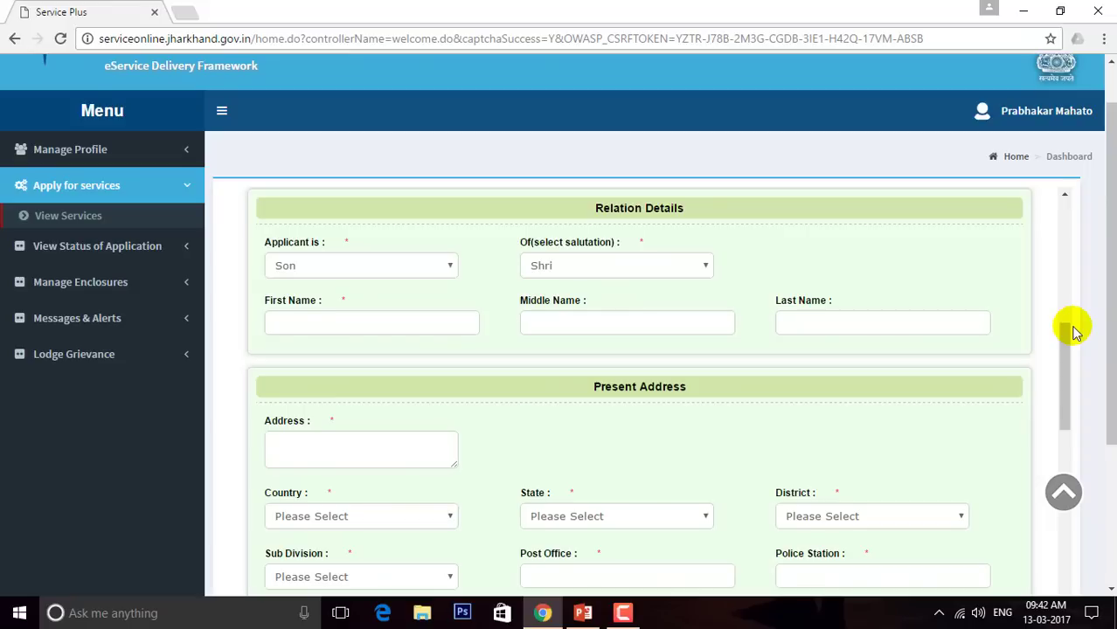
{"action": "left_click", "coordinate": [1073, 328]}
{"action": "left_click_drag", "start_coordinate": [1073, 328], "coordinate": [1067, 374]}
{"action": "left_click", "coordinate": [1067, 333]}
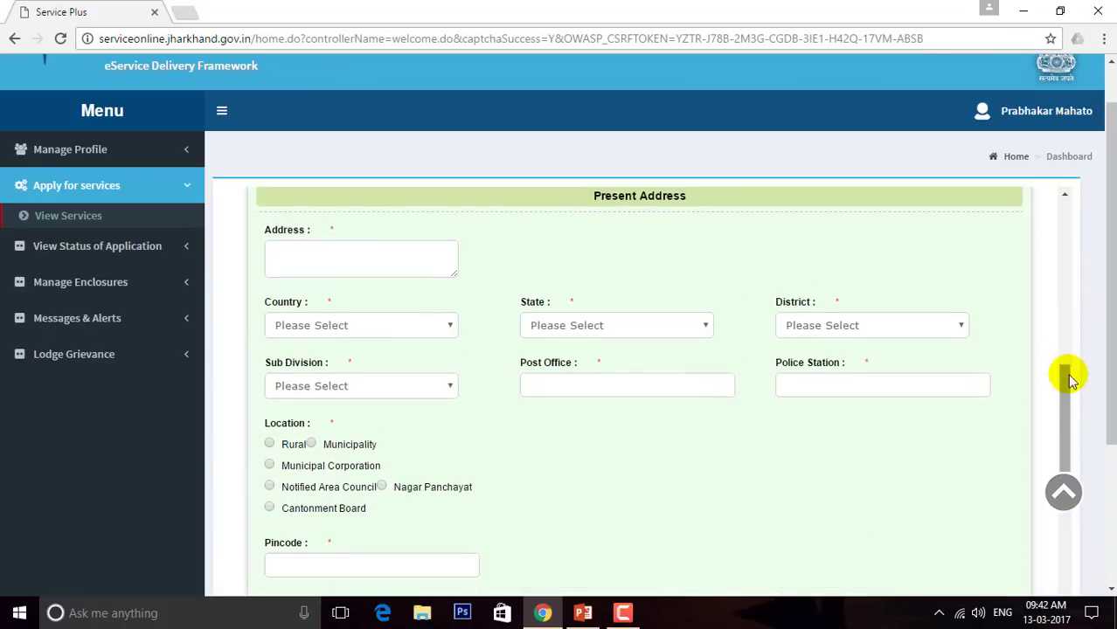
{"action": "left_click", "coordinate": [455, 325]}
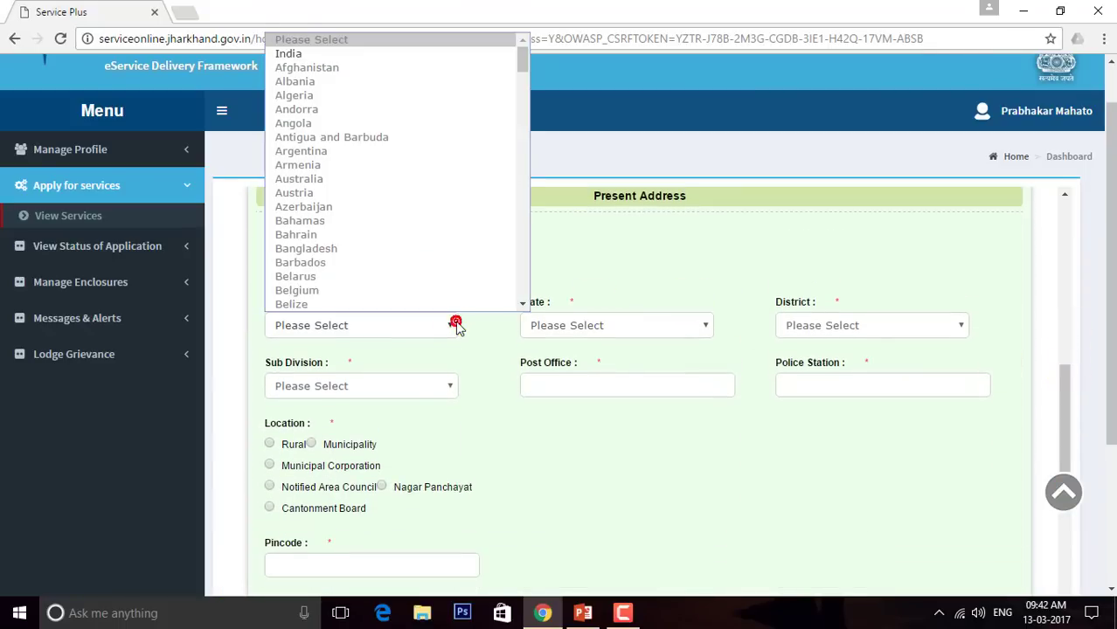
{"action": "left_click", "coordinate": [329, 55]}
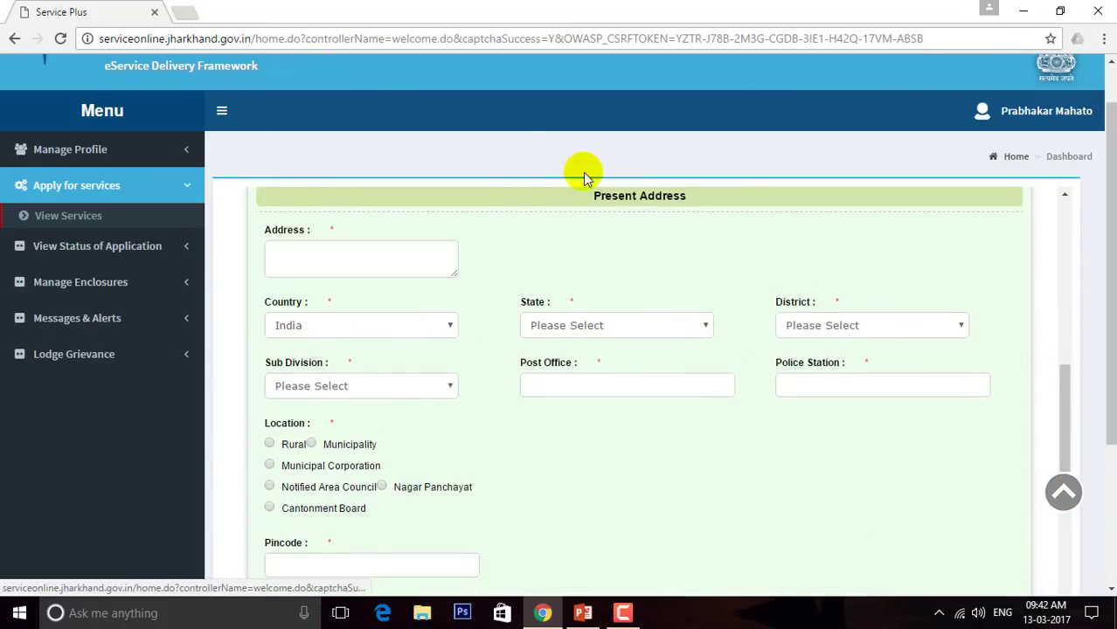
{"action": "left_click", "coordinate": [643, 322]}
{"action": "type", "text": "jh"}
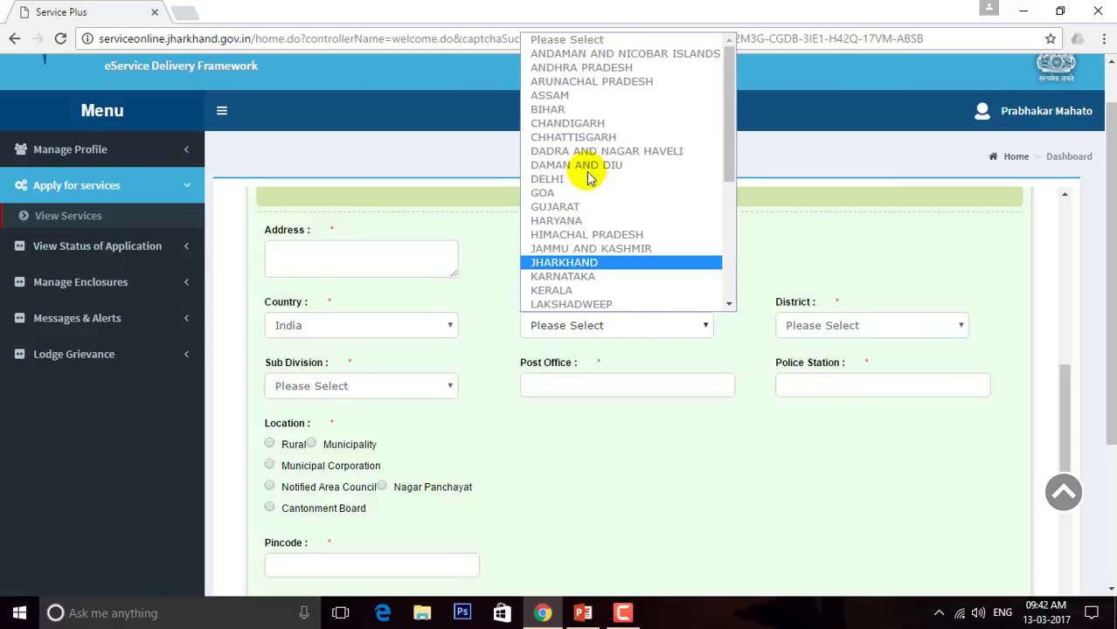
{"action": "left_click", "coordinate": [591, 264]}
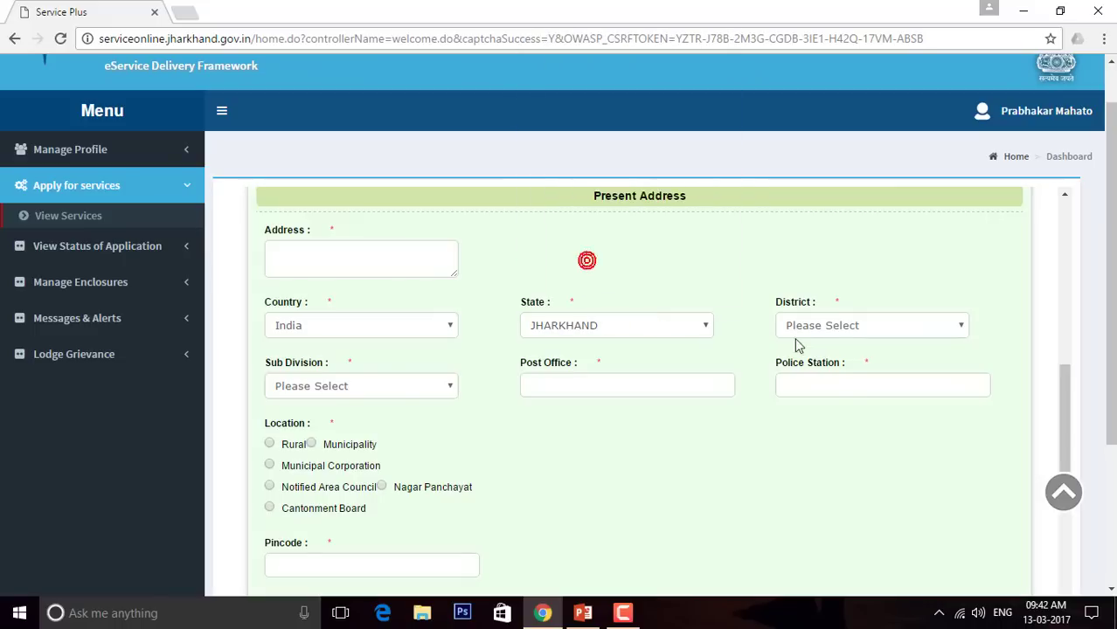
{"action": "left_click", "coordinate": [844, 326]}
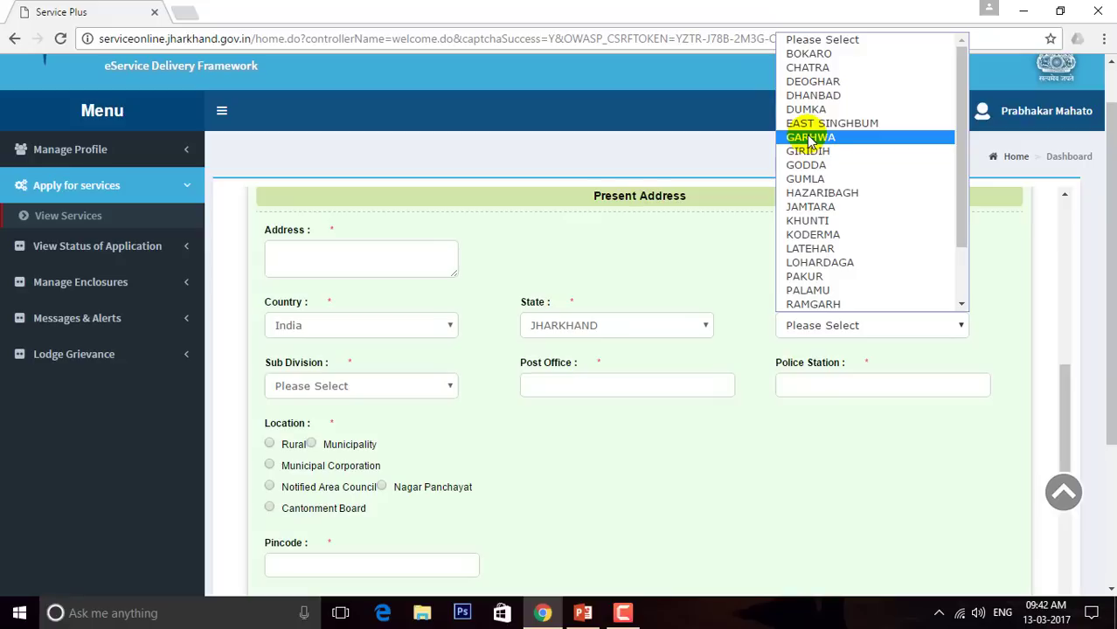
{"action": "left_click", "coordinate": [988, 223]}
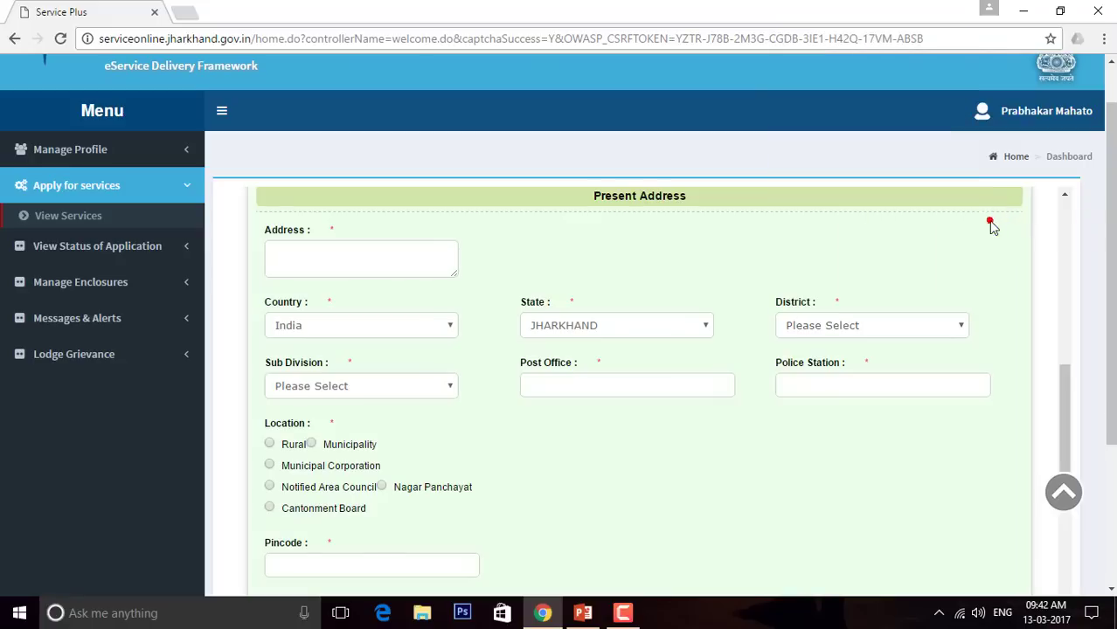
{"action": "left_click", "coordinate": [893, 332]}
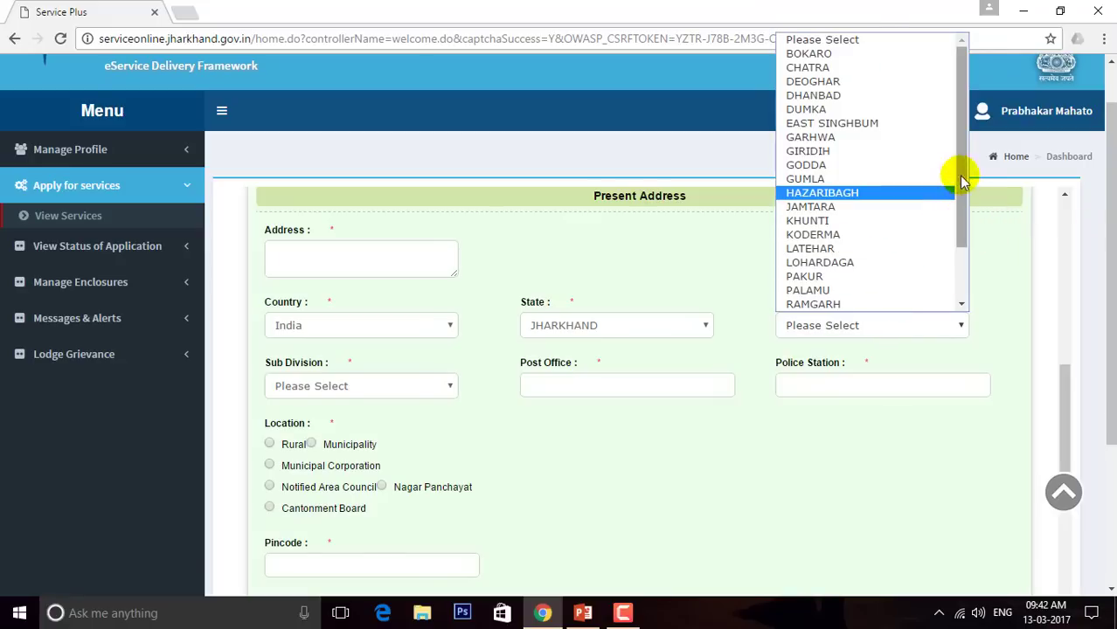
{"action": "left_click_drag", "start_coordinate": [957, 137], "coordinate": [964, 210]}
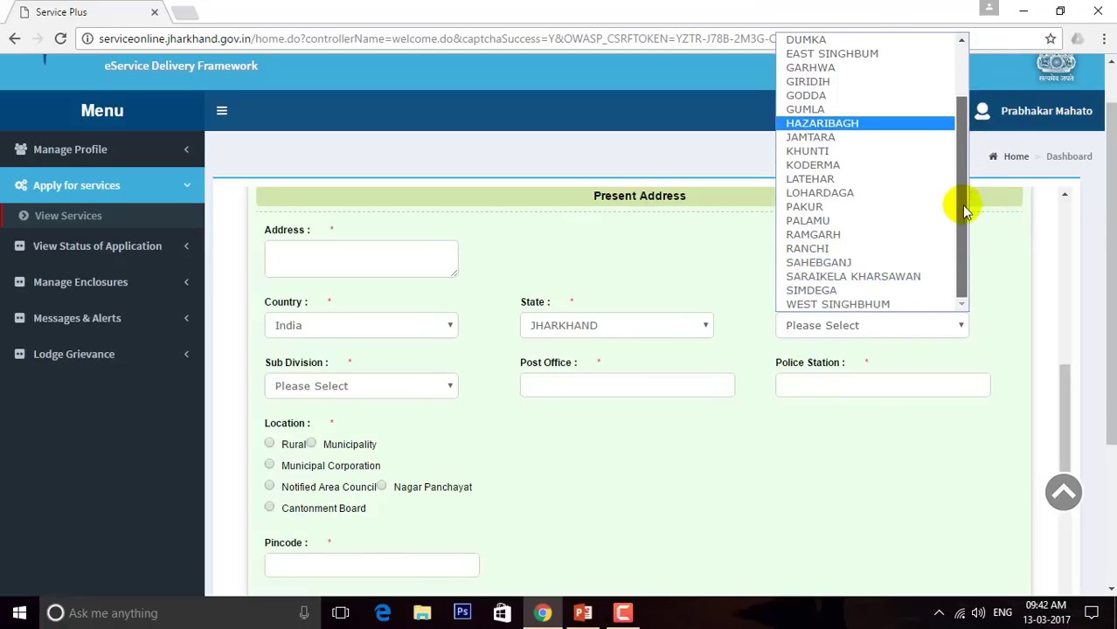
{"action": "left_click", "coordinate": [885, 280]}
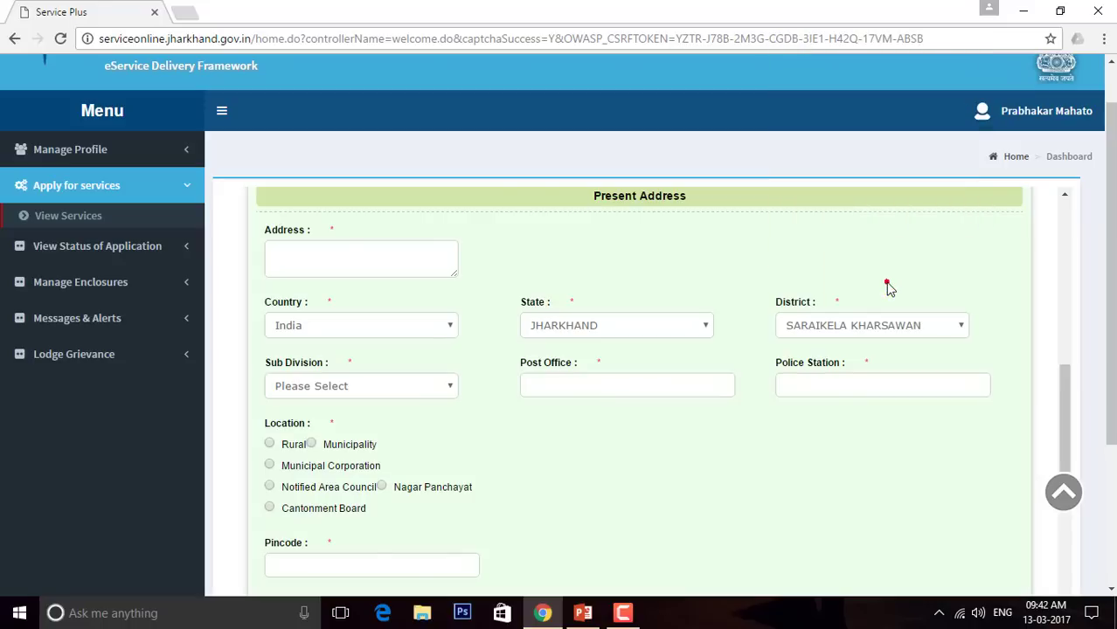
Choose sub division Seraikella and enter SERAIKELA as post office and police station
{"action": "left_click", "coordinate": [427, 385]}
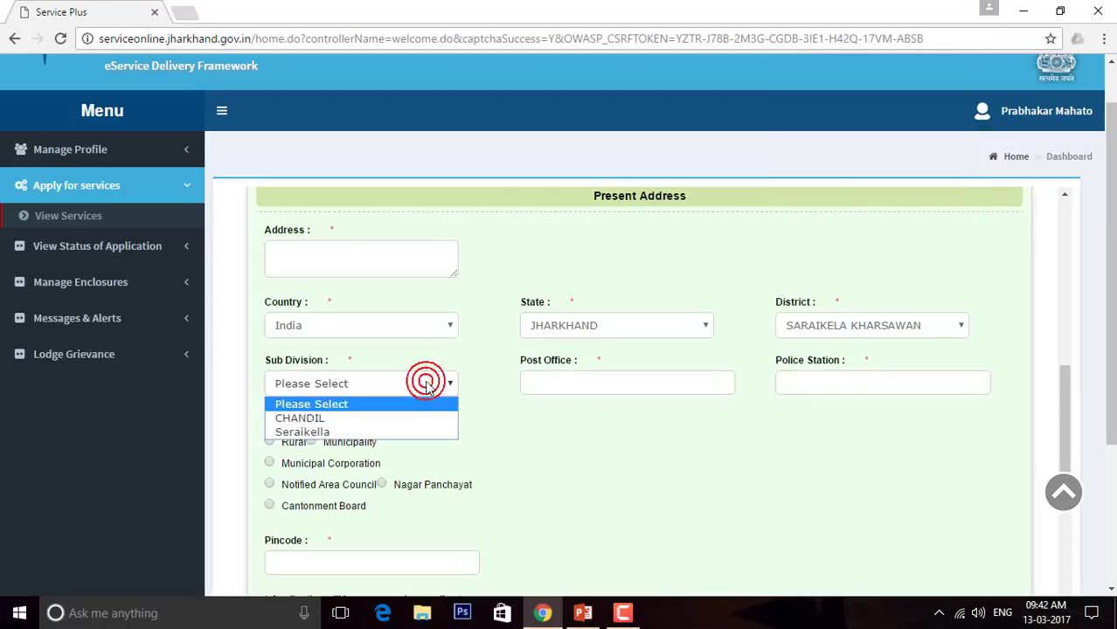
{"action": "left_click", "coordinate": [368, 432]}
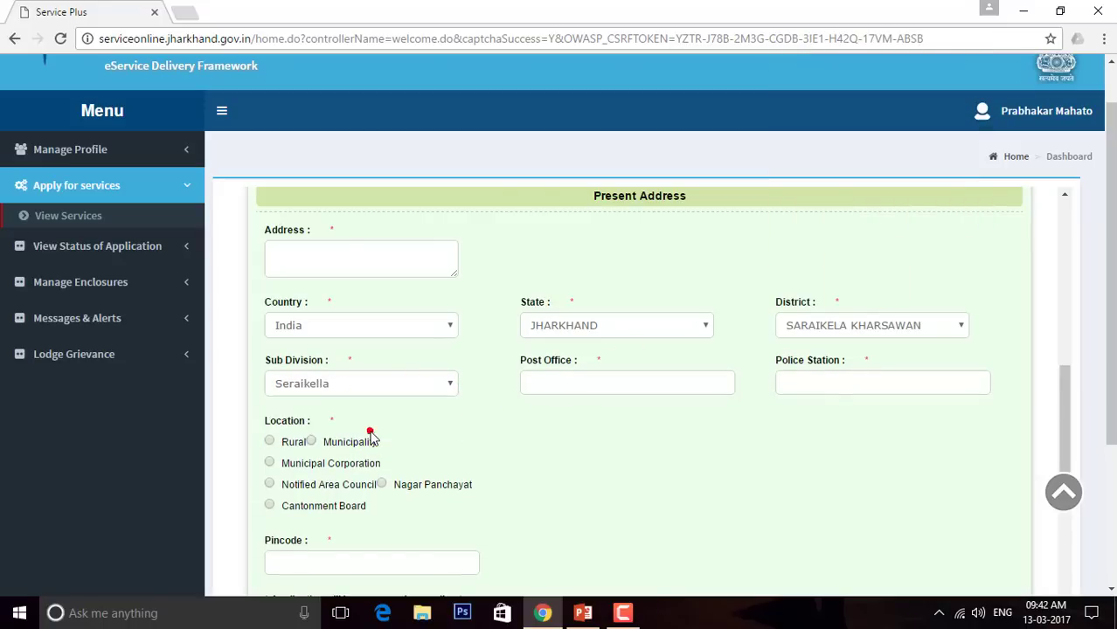
{"action": "left_click", "coordinate": [538, 386]}
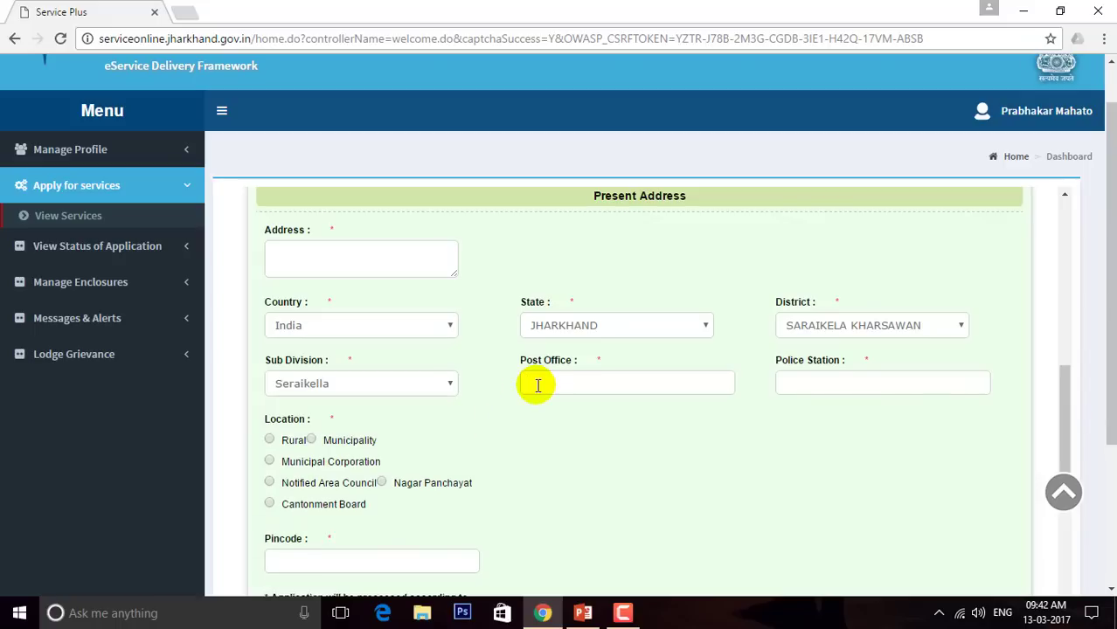
{"action": "type", "text": "SERAIKELA"}
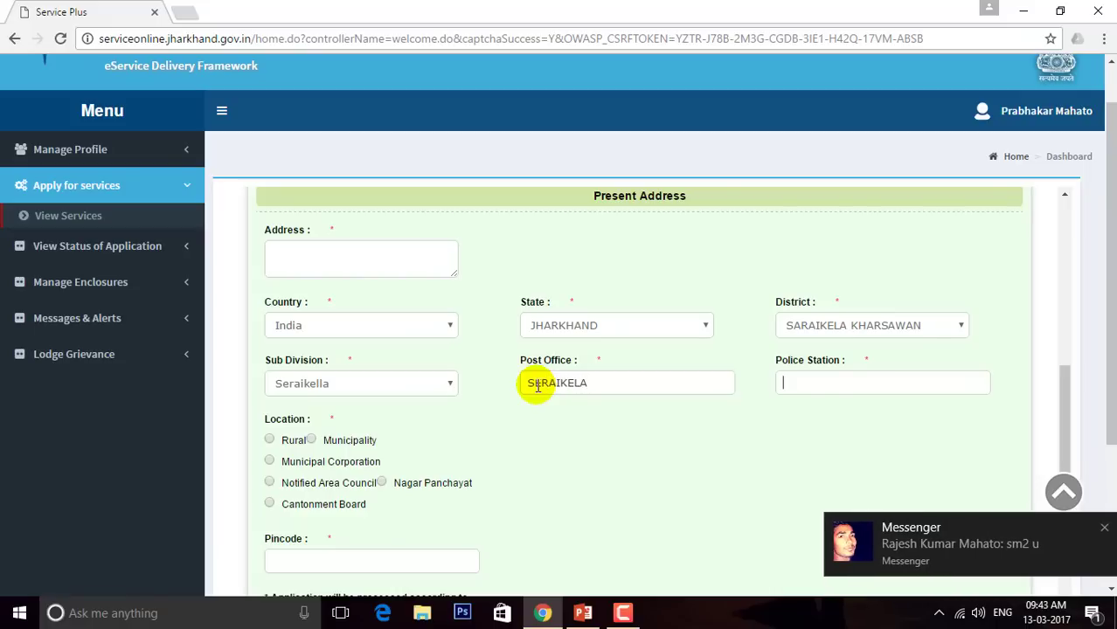
{"action": "left_click", "coordinate": [1104, 530]}
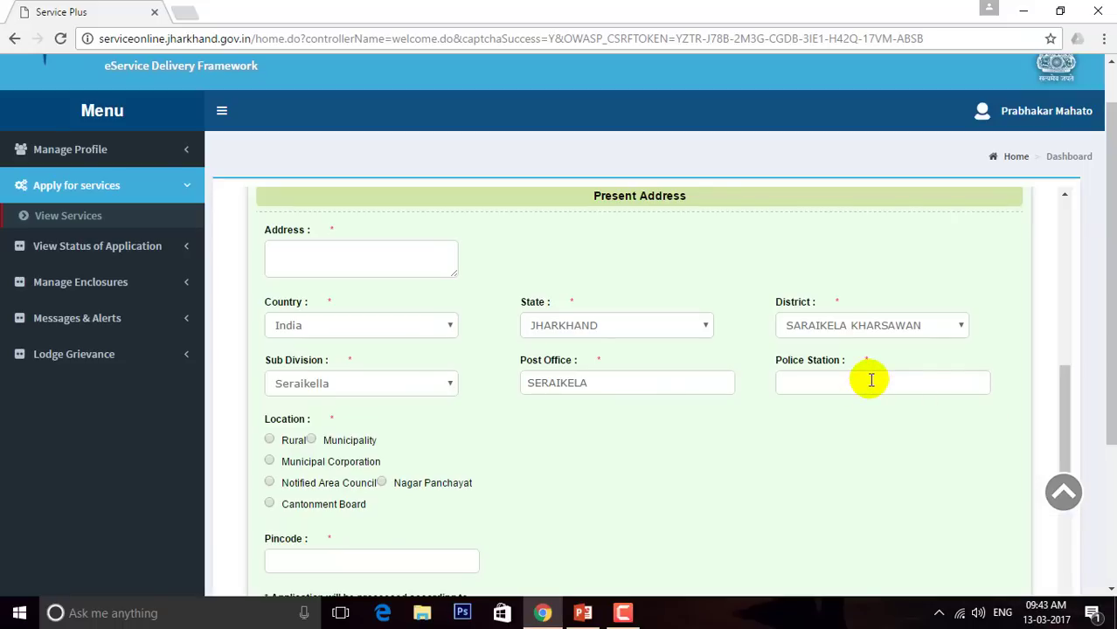
{"action": "type", "text": "SERAIKELA"}
{"action": "key", "text": "Tab"}
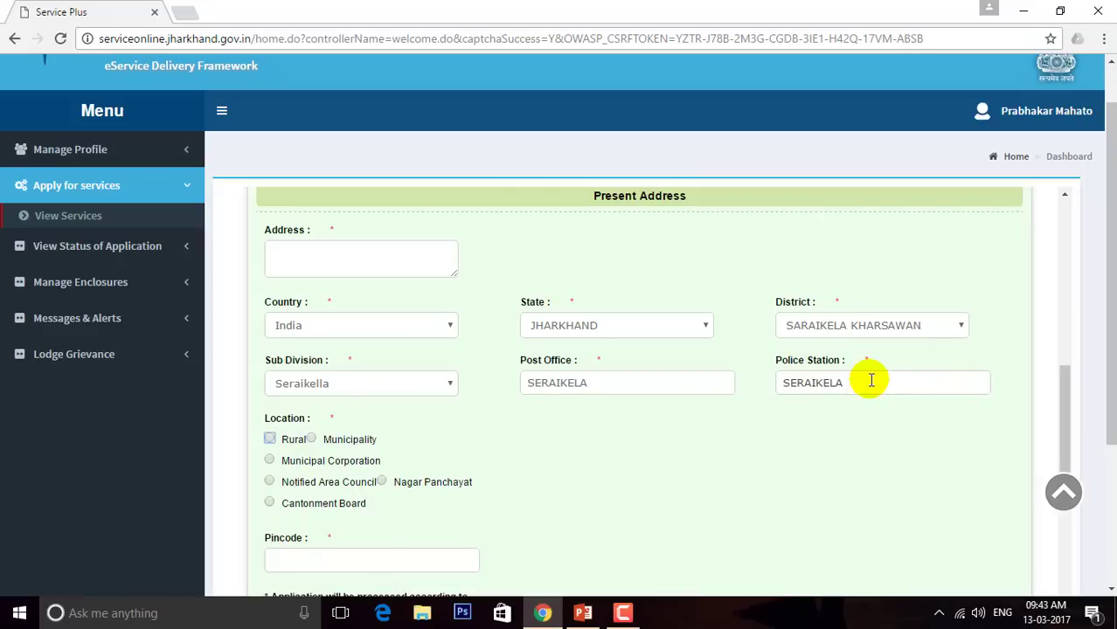
Mark the address as Rural and choose block SERAIKELLA and gram panchayat SINI
{"action": "left_click", "coordinate": [270, 439]}
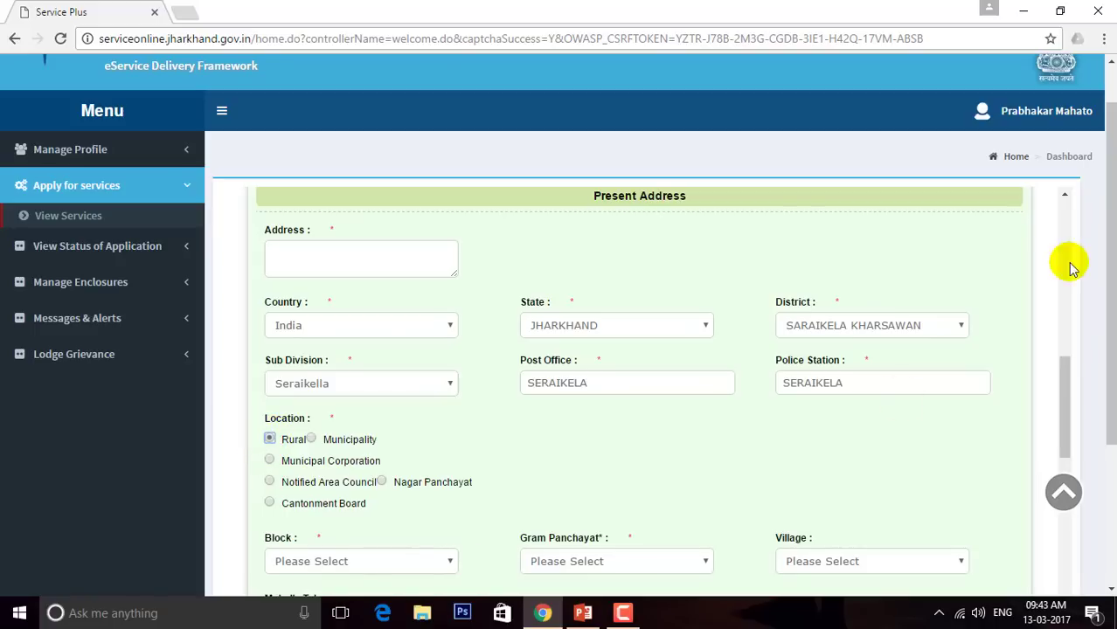
{"action": "left_click_drag", "start_coordinate": [1063, 369], "coordinate": [1067, 416]}
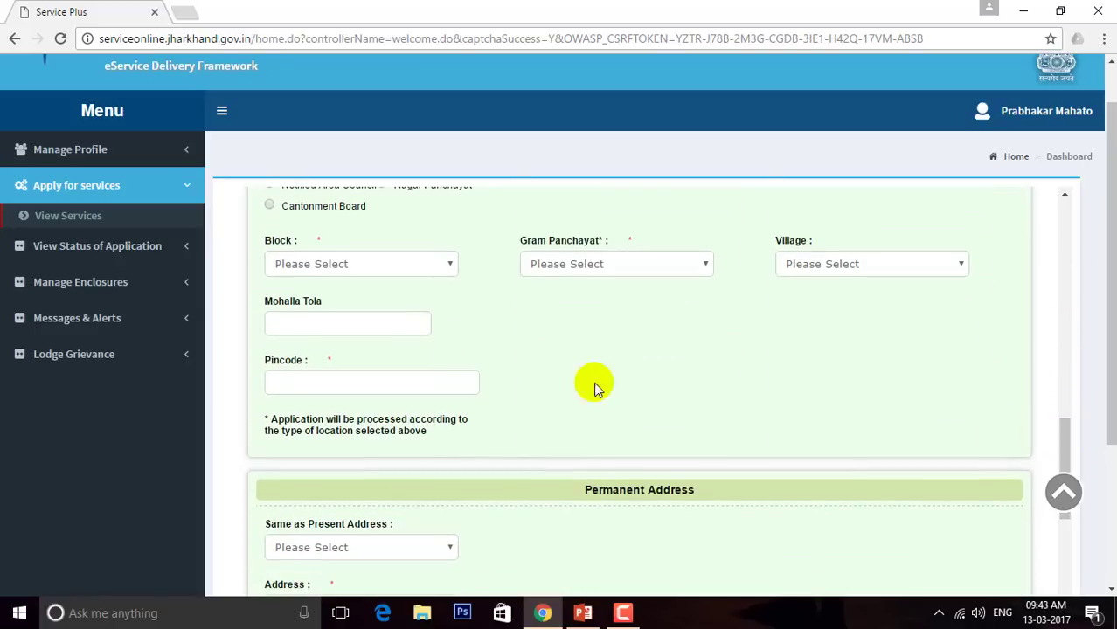
{"action": "left_click", "coordinate": [441, 264]}
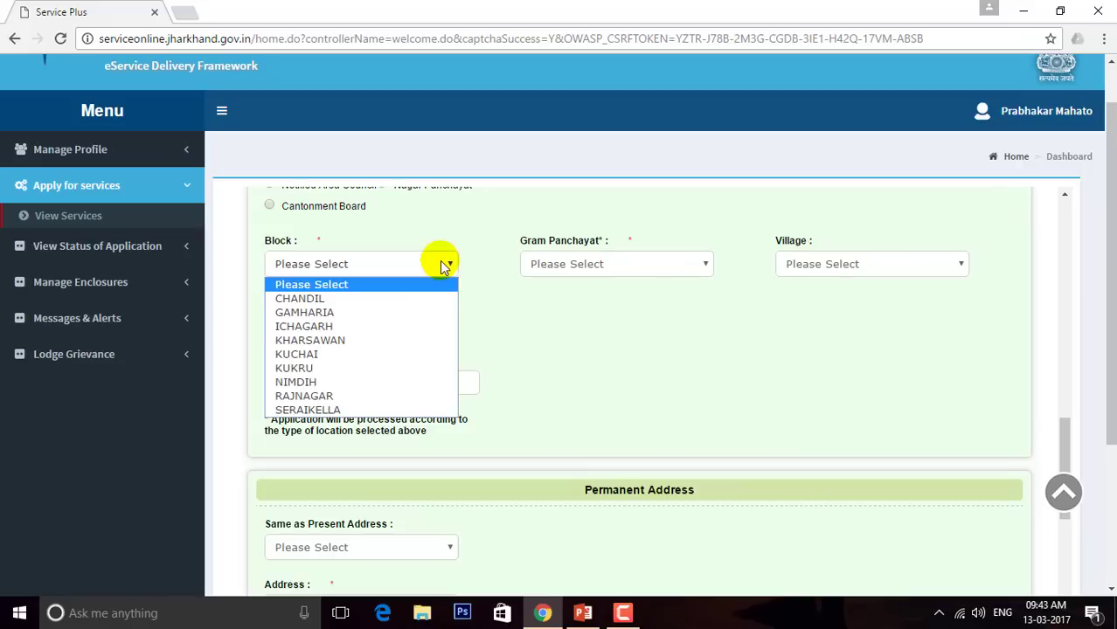
{"action": "left_click", "coordinate": [325, 410]}
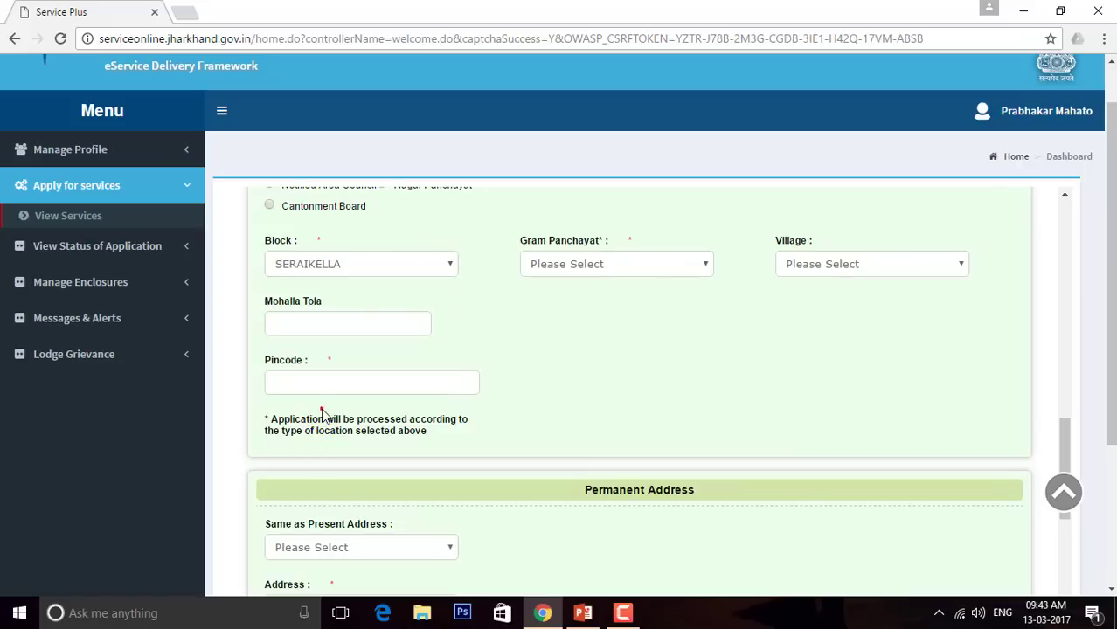
{"action": "left_click", "coordinate": [672, 265]}
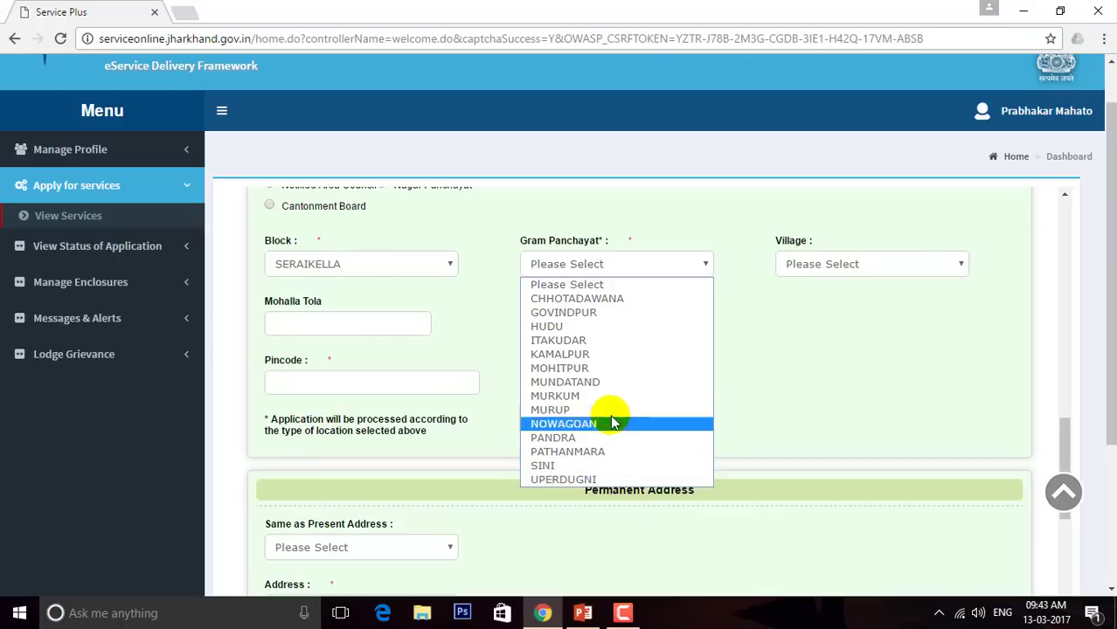
{"action": "key", "text": "Down"}
{"action": "key", "text": "Down"}
{"action": "key", "text": "Down"}
{"action": "key", "text": "Down"}
{"action": "key", "text": "Down"}
{"action": "key", "text": "Down"}
{"action": "key", "text": "Down"}
{"action": "key", "text": "Down"}
{"action": "key", "text": "Down"}
{"action": "key", "text": "Down"}
{"action": "key", "text": "Down"}
{"action": "key", "text": "Down"}
{"action": "key", "text": "Down"}
{"action": "key", "text": "Down"}
{"action": "key", "text": "Down"}
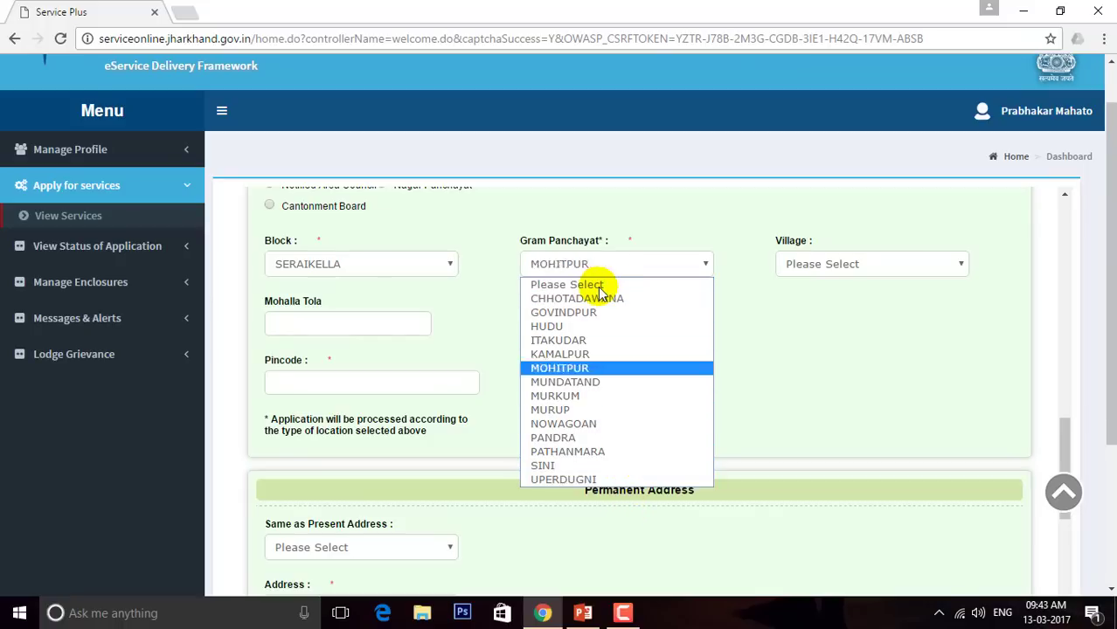
{"action": "key", "text": "Up"}
{"action": "key", "text": "Up"}
{"action": "key", "text": "Down"}
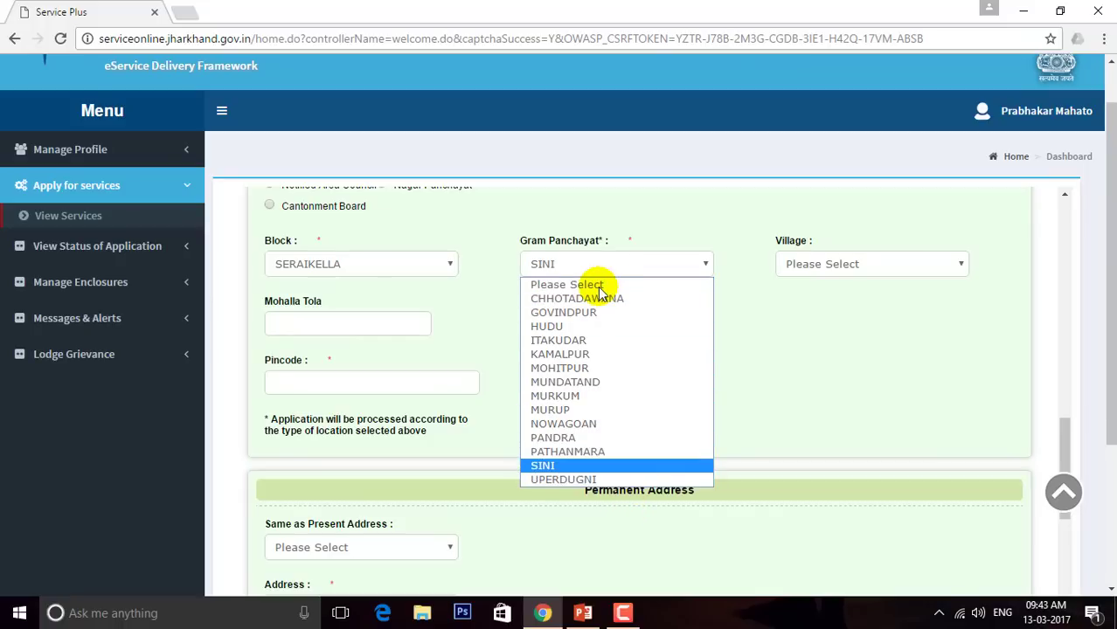
{"action": "key", "text": "Return"}
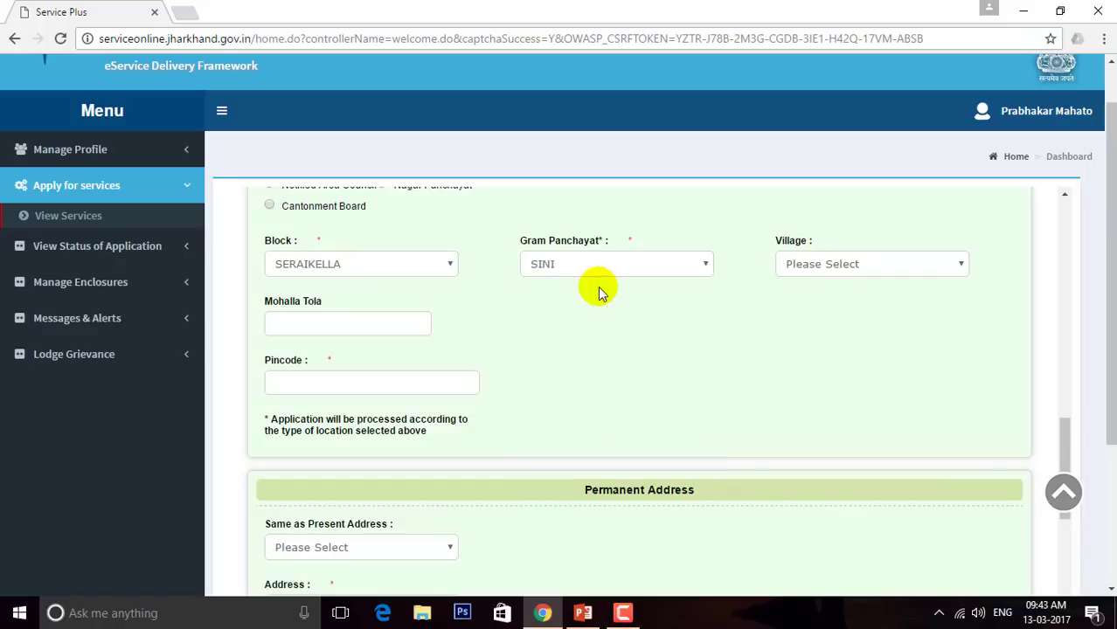
Choose village Begnadih and enter pincode 833102
{"action": "left_click", "coordinate": [831, 265]}
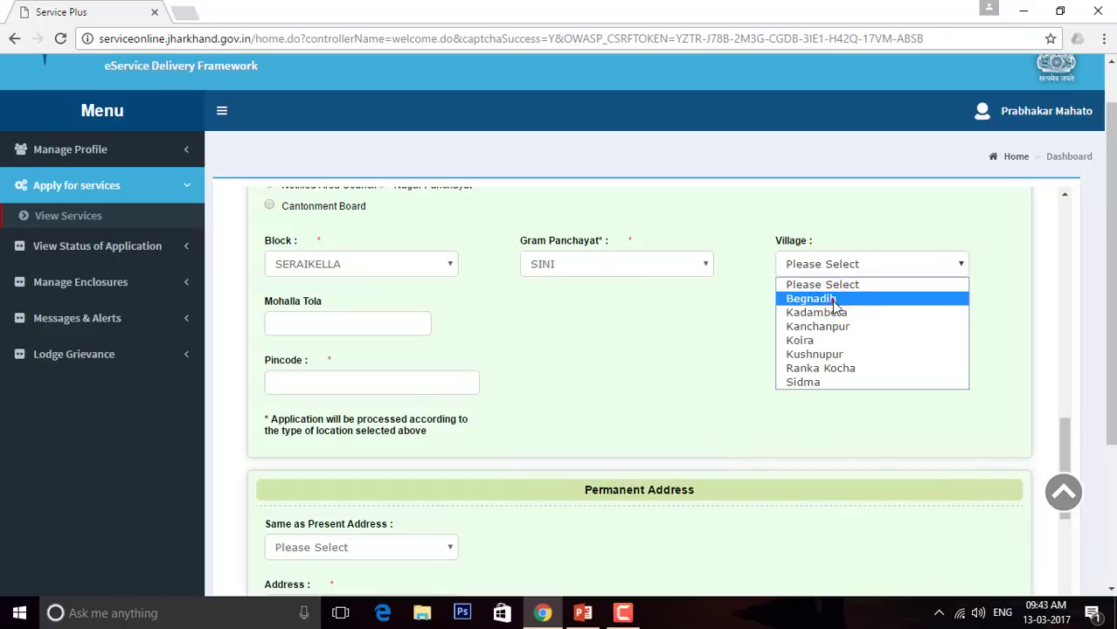
{"action": "left_click", "coordinate": [834, 299]}
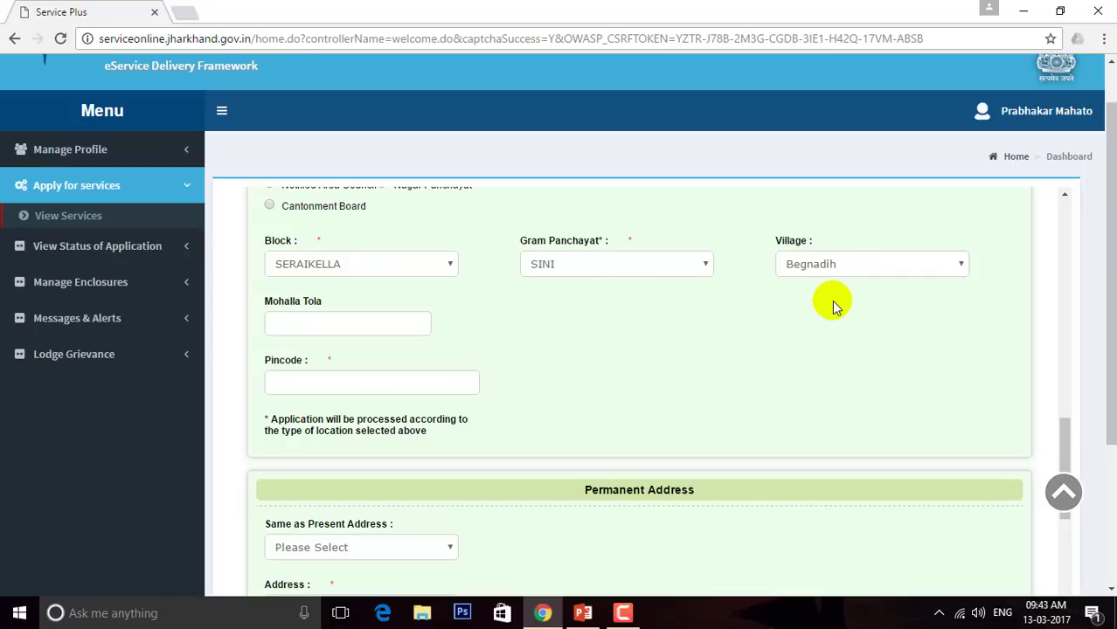
{"action": "left_click", "coordinate": [839, 264]}
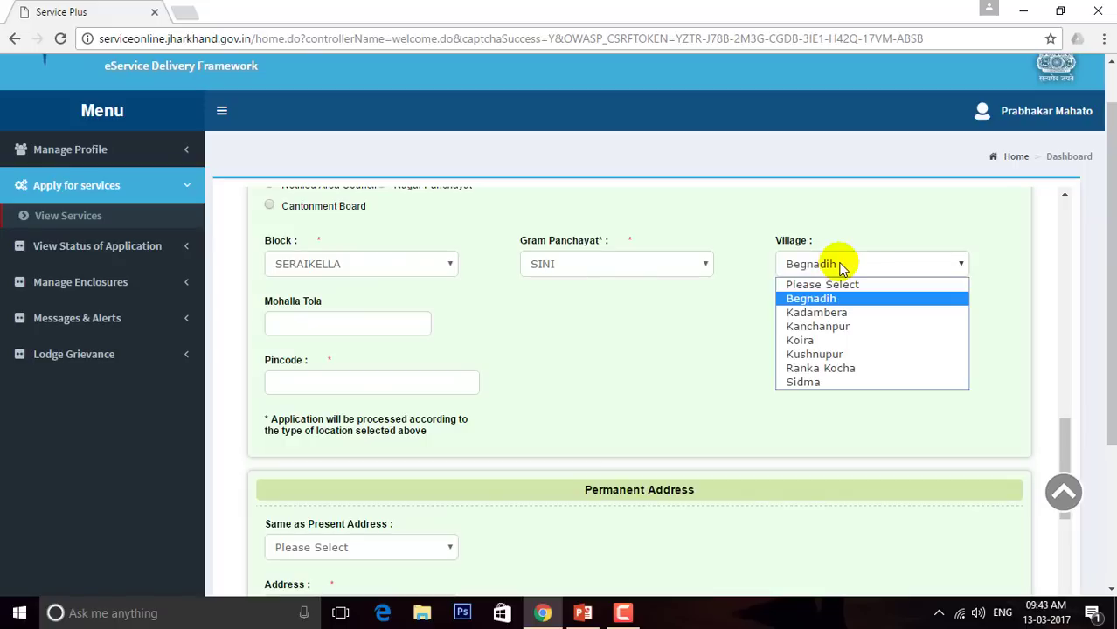
{"action": "left_click", "coordinate": [839, 264]}
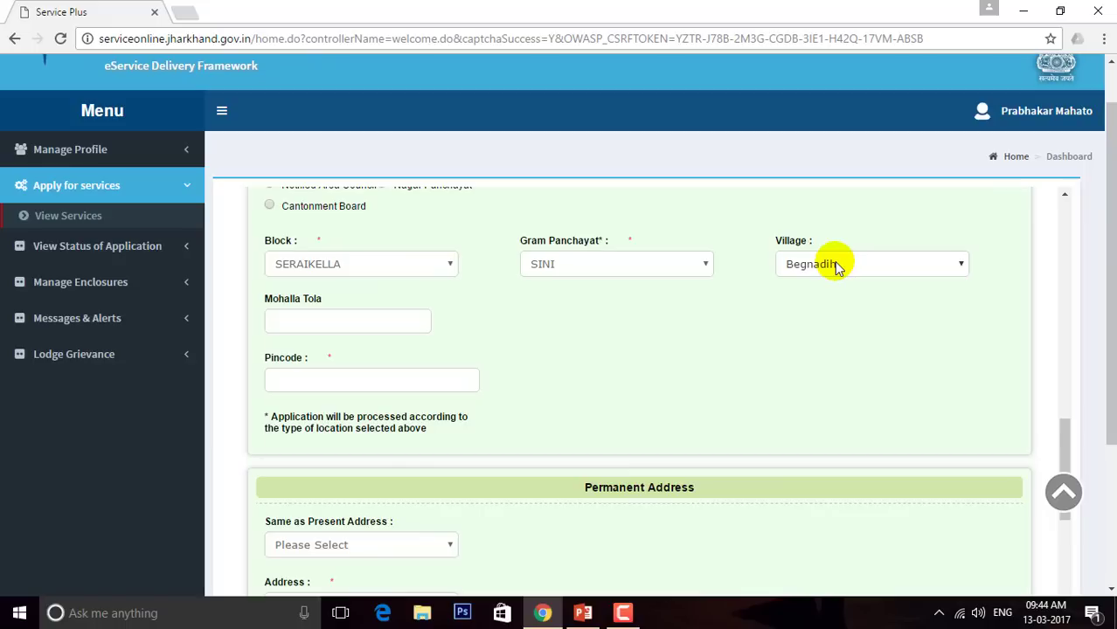
{"action": "left_click", "coordinate": [326, 321]}
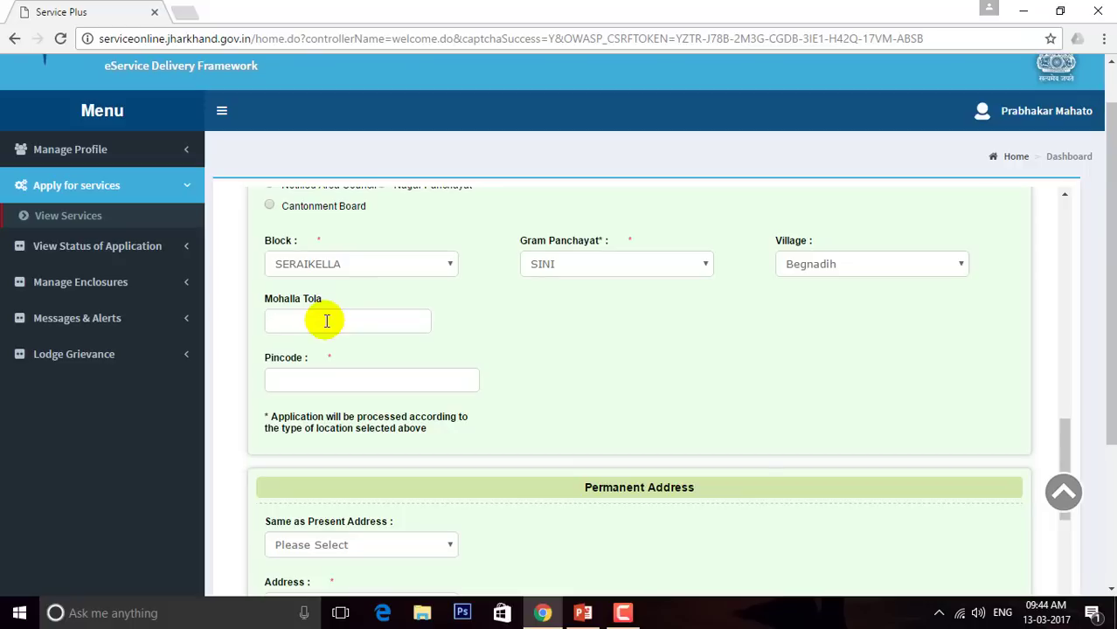
{"action": "left_click", "coordinate": [330, 378]}
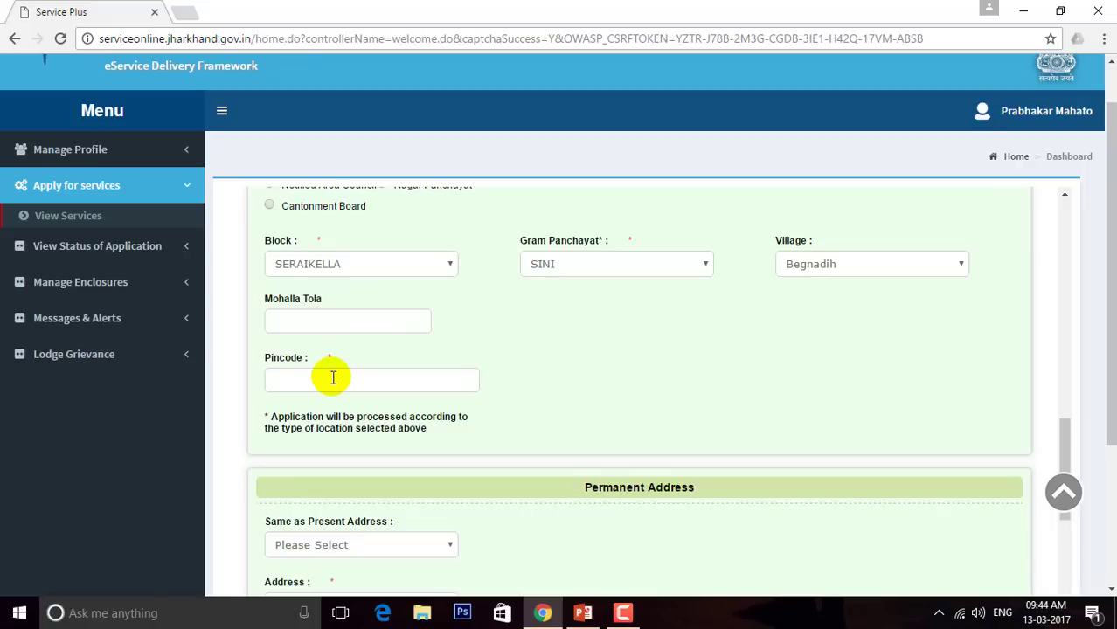
{"action": "type", "text": "833103"}
{"action": "key", "text": "BackSpace"}
{"action": "type", "text": "2"}
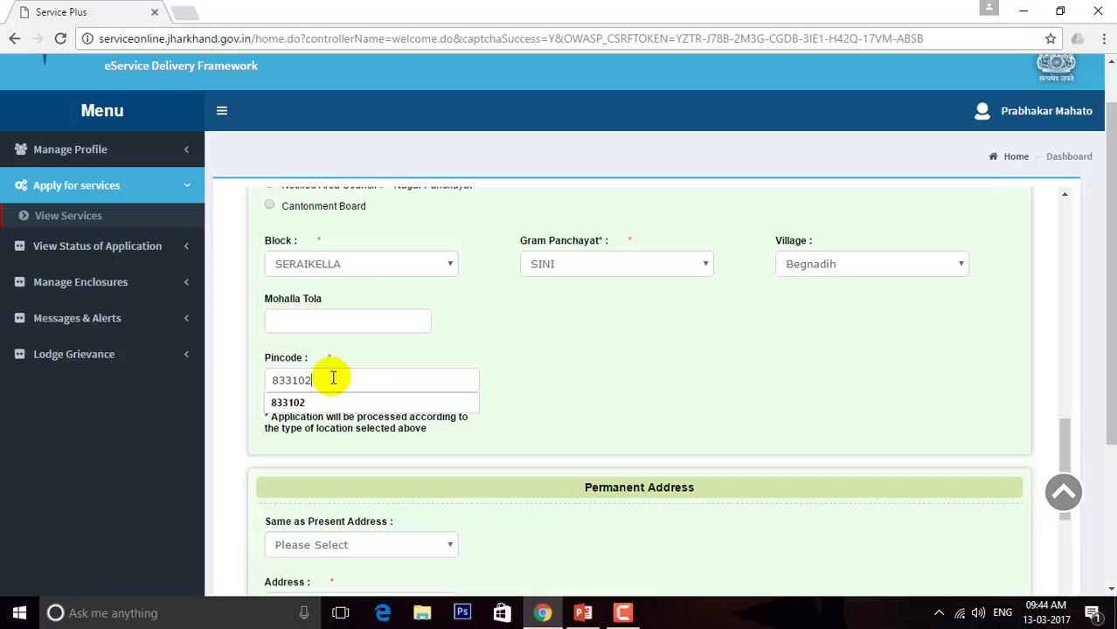
{"action": "left_click", "coordinate": [825, 331]}
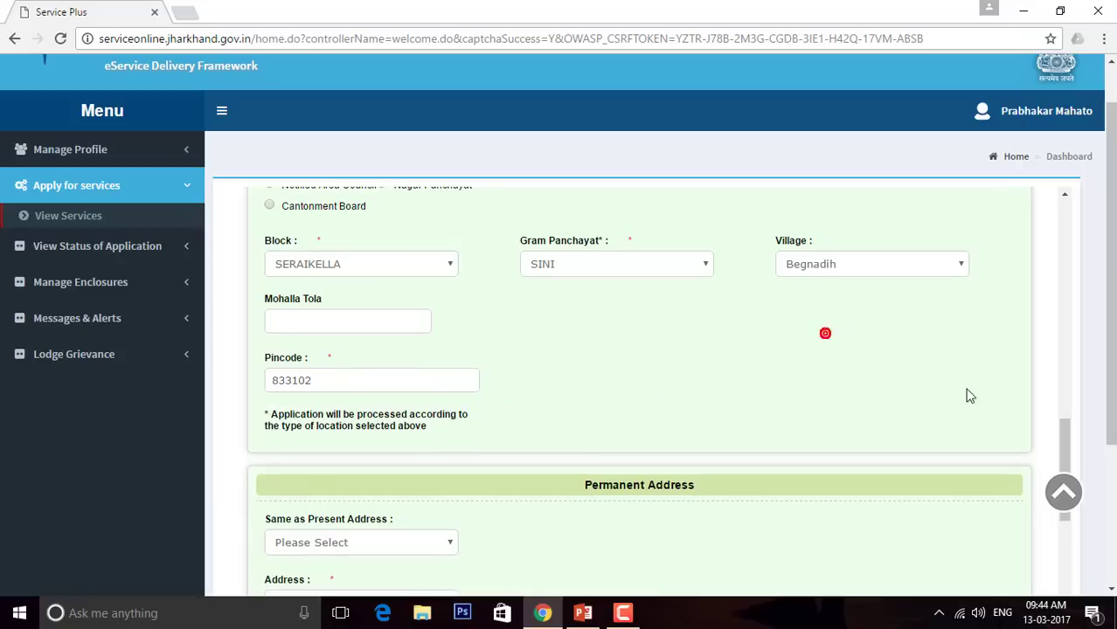
{"action": "left_click_drag", "start_coordinate": [1063, 431], "coordinate": [1070, 487]}
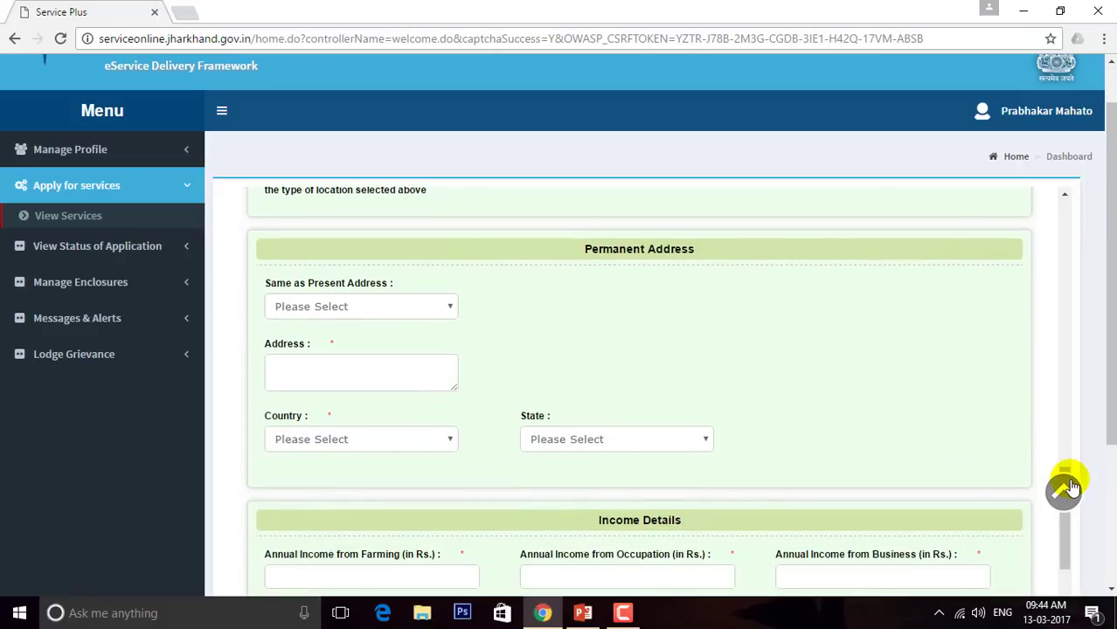
Set 'same as present address' to No for the permanent address, then scroll down to Income Details
{"action": "left_click", "coordinate": [1066, 470]}
{"action": "mouse_move", "coordinate": [1065, 470]}
{"action": "left_mouse_down"}
{"action": "mouse_move", "coordinate": [1064, 379]}
{"action": "mouse_move", "coordinate": [1044, 280]}
{"action": "mouse_move", "coordinate": [1055, 481]}
{"action": "left_mouse_up"}
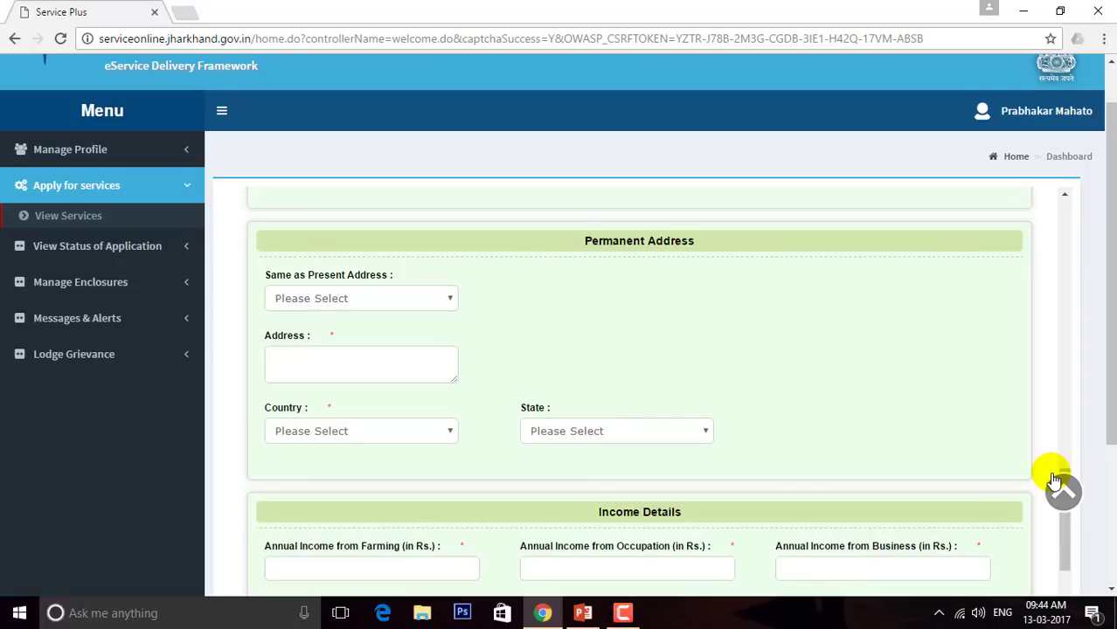
{"action": "left_click", "coordinate": [447, 298]}
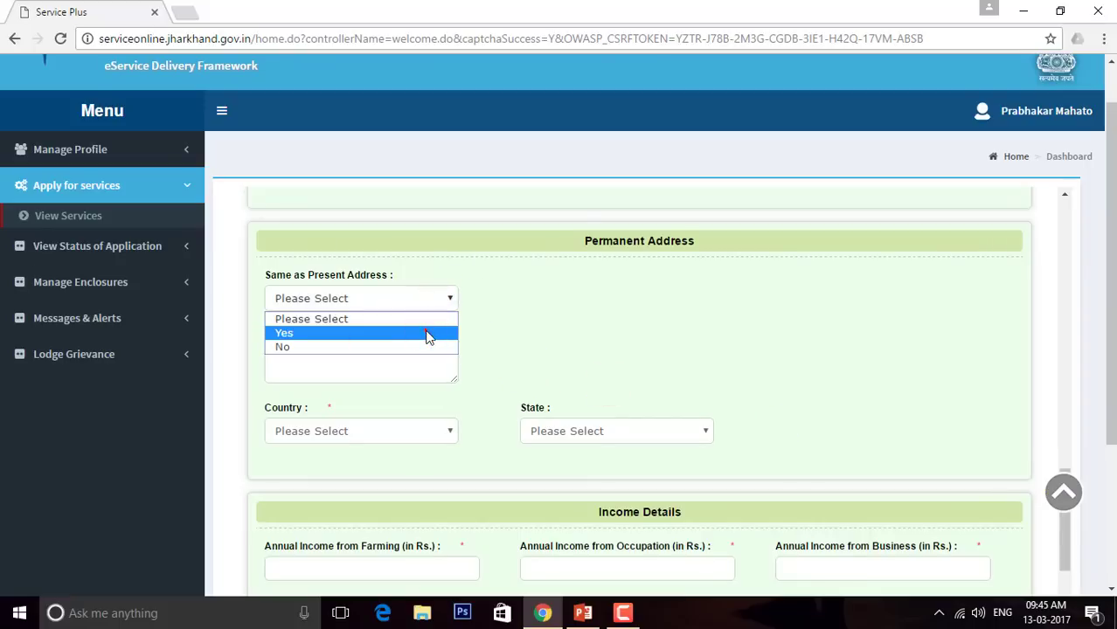
{"action": "left_click", "coordinate": [428, 333]}
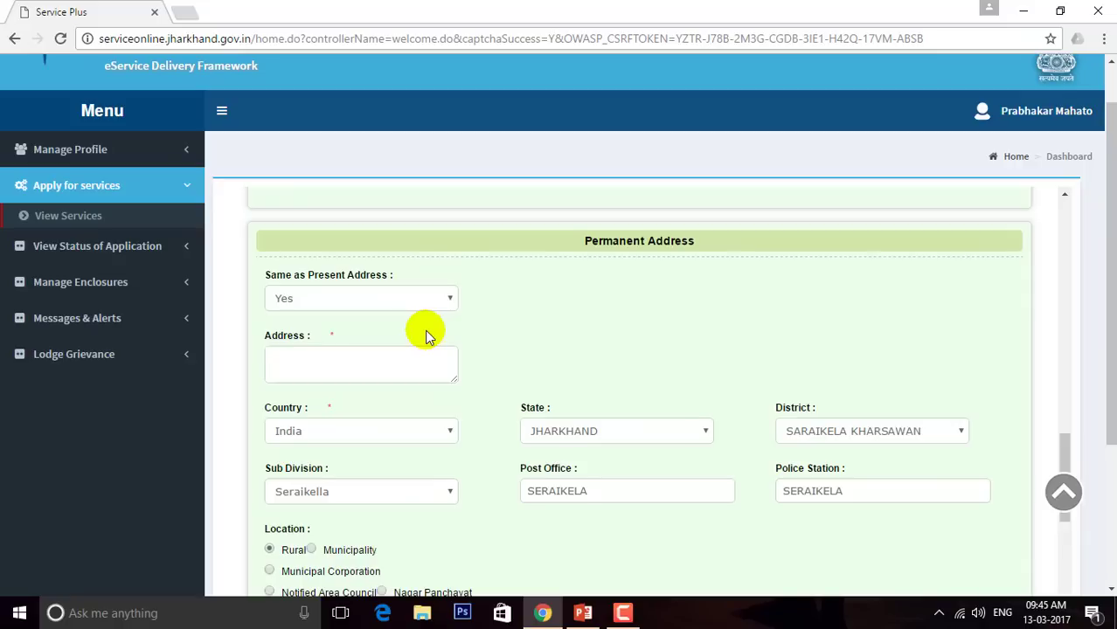
{"action": "left_click", "coordinate": [418, 299]}
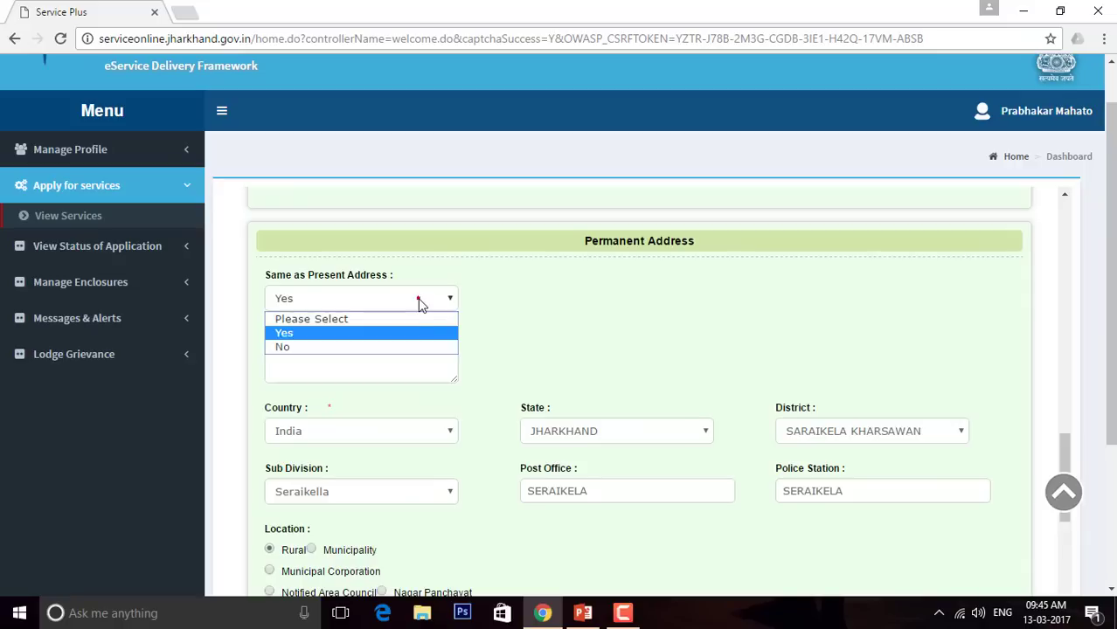
{"action": "left_click", "coordinate": [406, 348]}
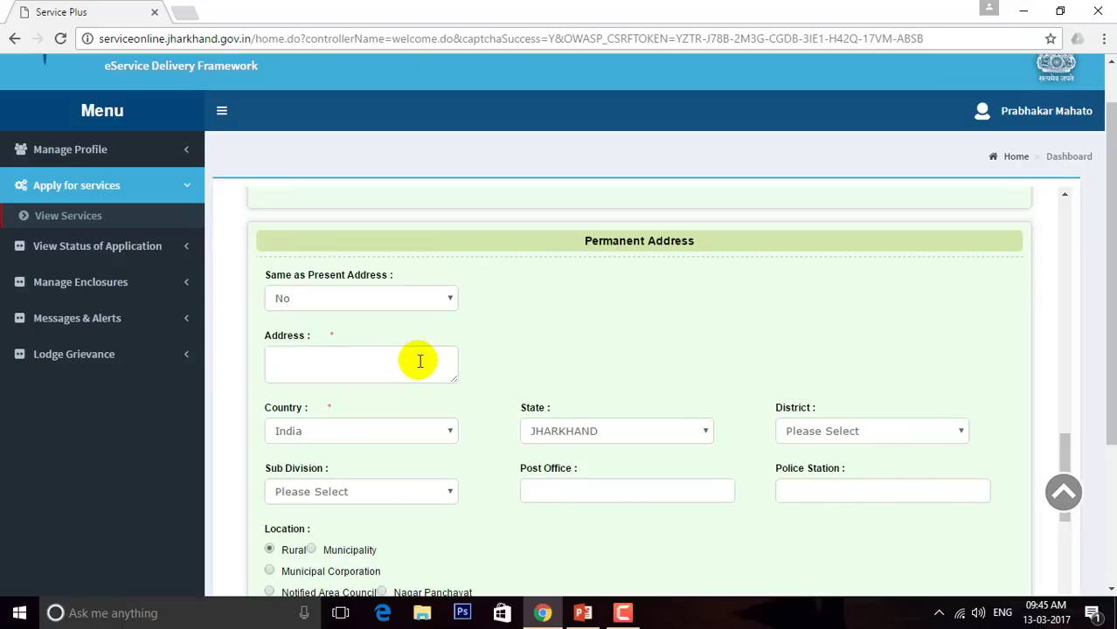
{"action": "left_click", "coordinate": [423, 361]}
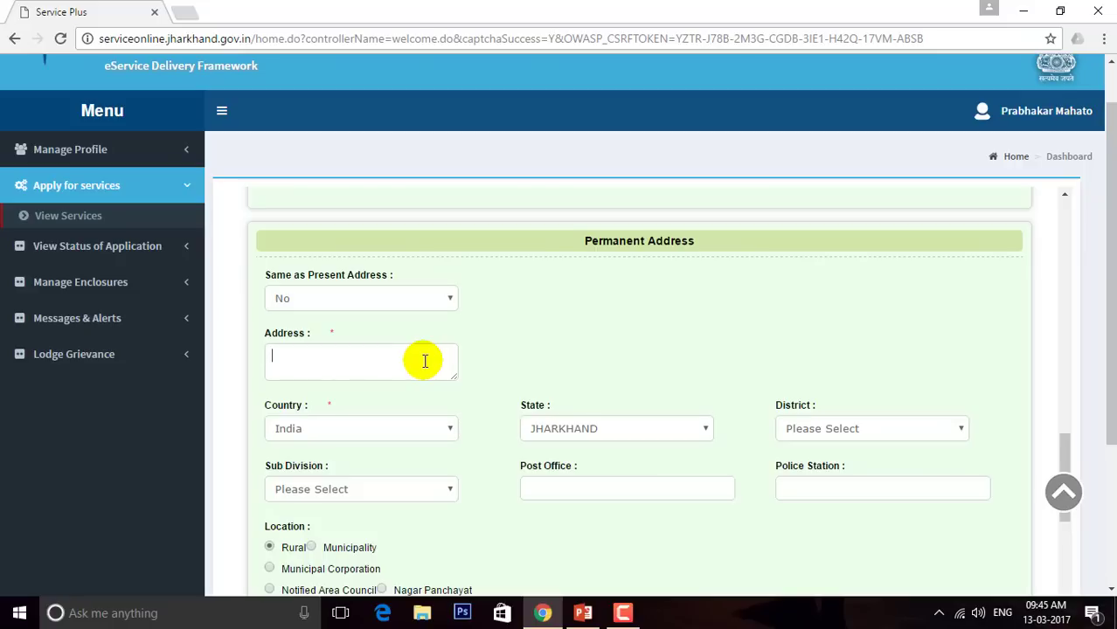
{"action": "left_click", "coordinate": [399, 298]}
{"action": "left_click", "coordinate": [395, 349]}
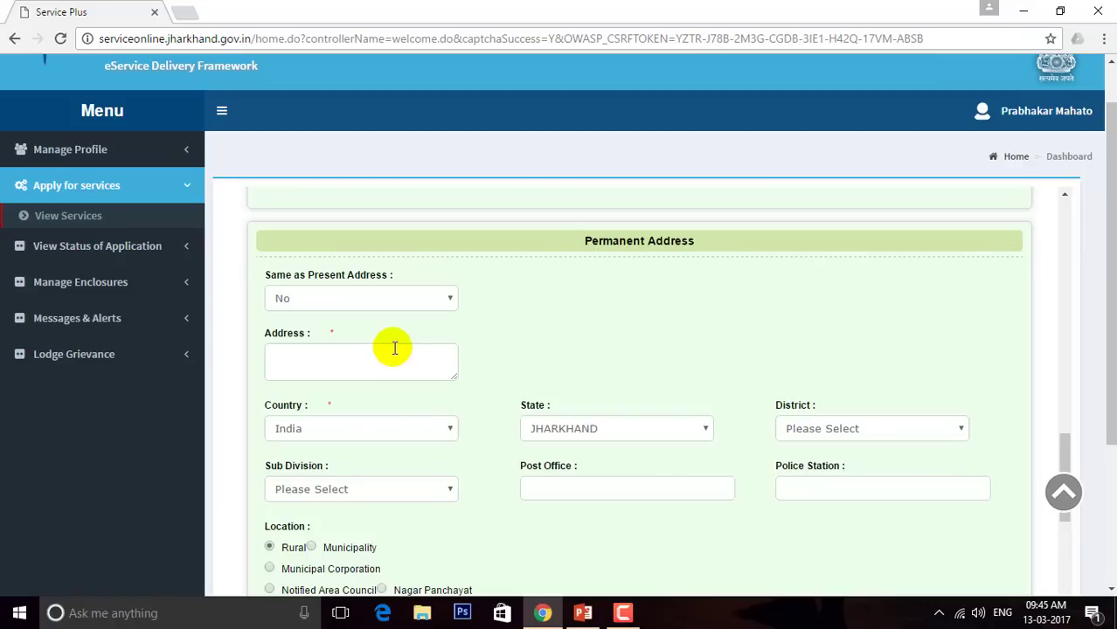
{"action": "mouse_move", "coordinate": [1068, 451]}
{"action": "left_mouse_down"}
{"action": "mouse_move", "coordinate": [1075, 531]}
{"action": "mouse_move", "coordinate": [1064, 387]}
{"action": "mouse_move", "coordinate": [1068, 463]}
{"action": "left_mouse_up"}
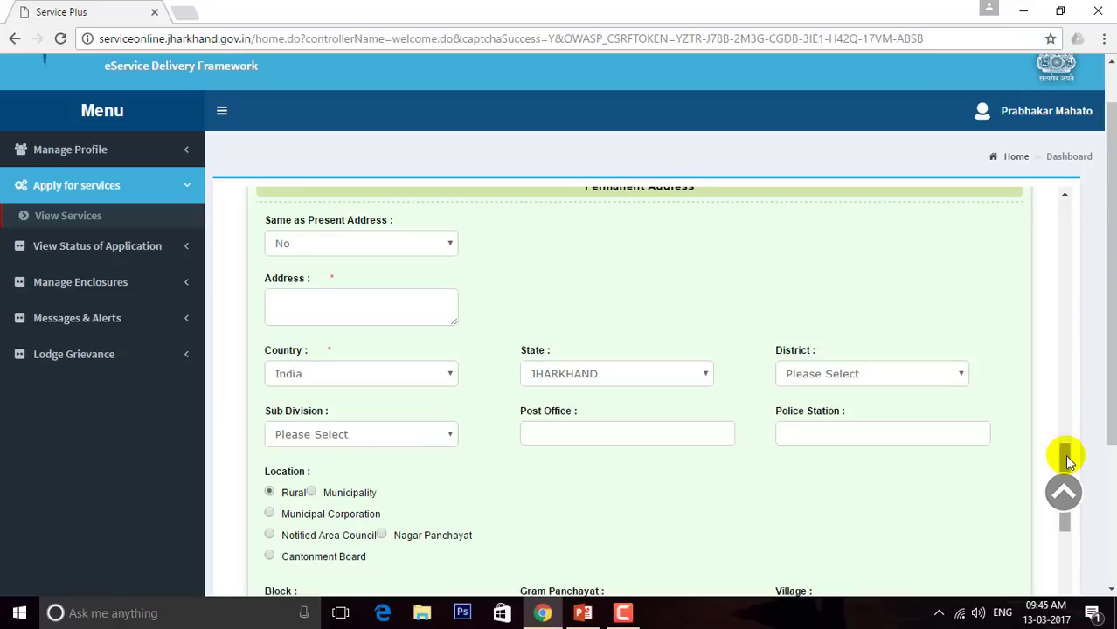
{"action": "left_click_drag", "start_coordinate": [1066, 454], "coordinate": [1073, 546]}
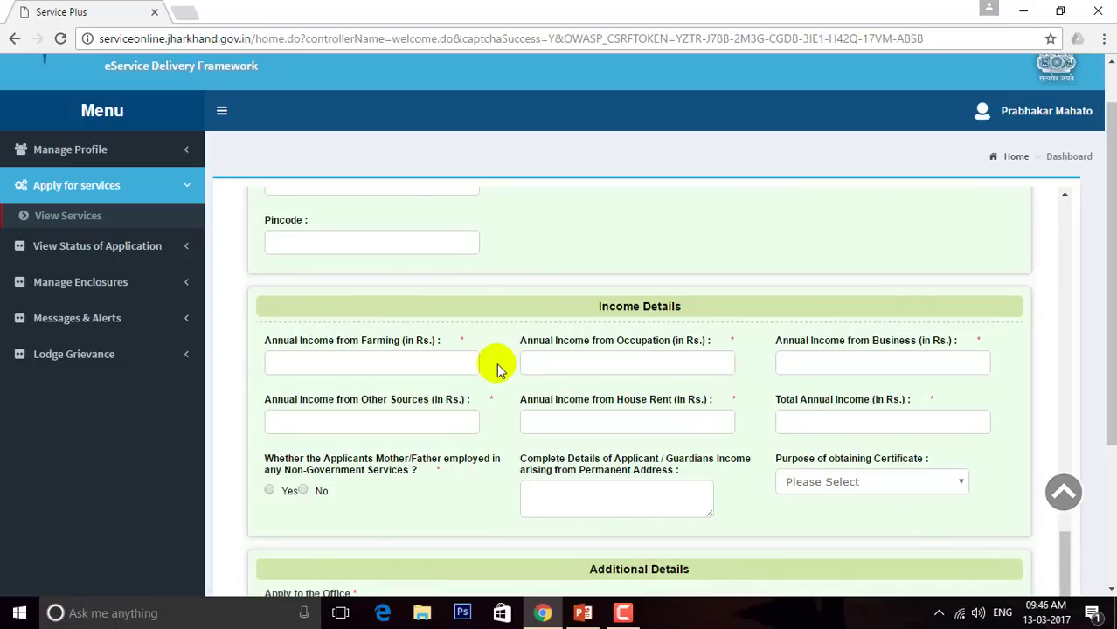
Enter and then clear 50000 in Farming income, focus Occupation income, and minimize Chrome
{"action": "left_click", "coordinate": [431, 362]}
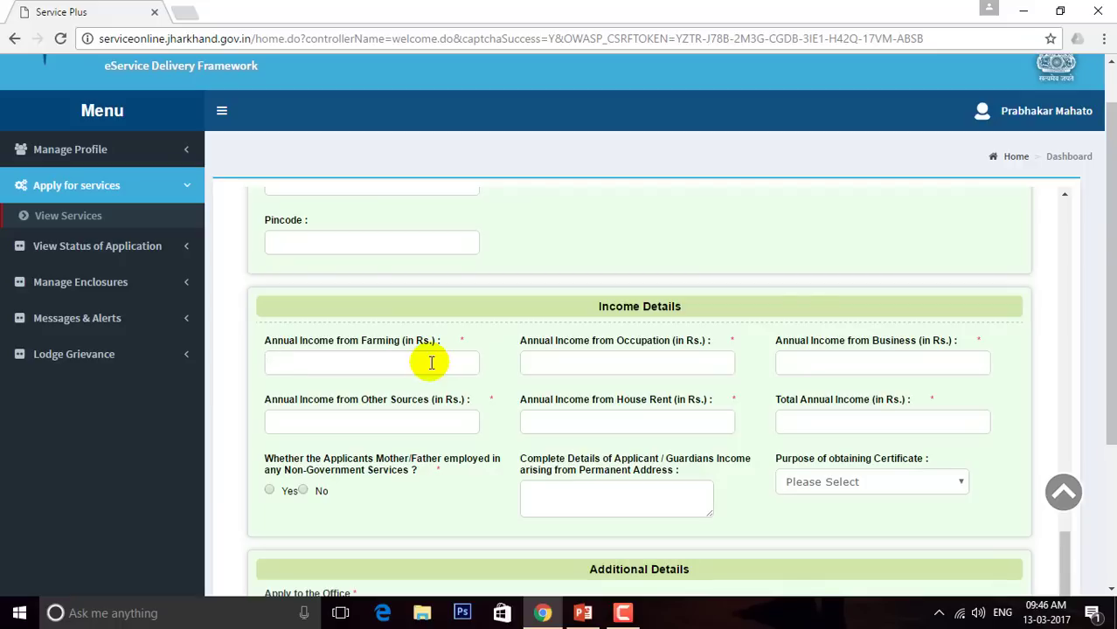
{"action": "type", "text": "50000"}
{"action": "key", "text": "BackSpace"}
{"action": "key", "text": "BackSpace"}
{"action": "key", "text": "BackSpace"}
{"action": "key", "text": "BackSpace"}
{"action": "key", "text": "BackSpace"}
{"action": "left_click", "coordinate": [615, 365]}
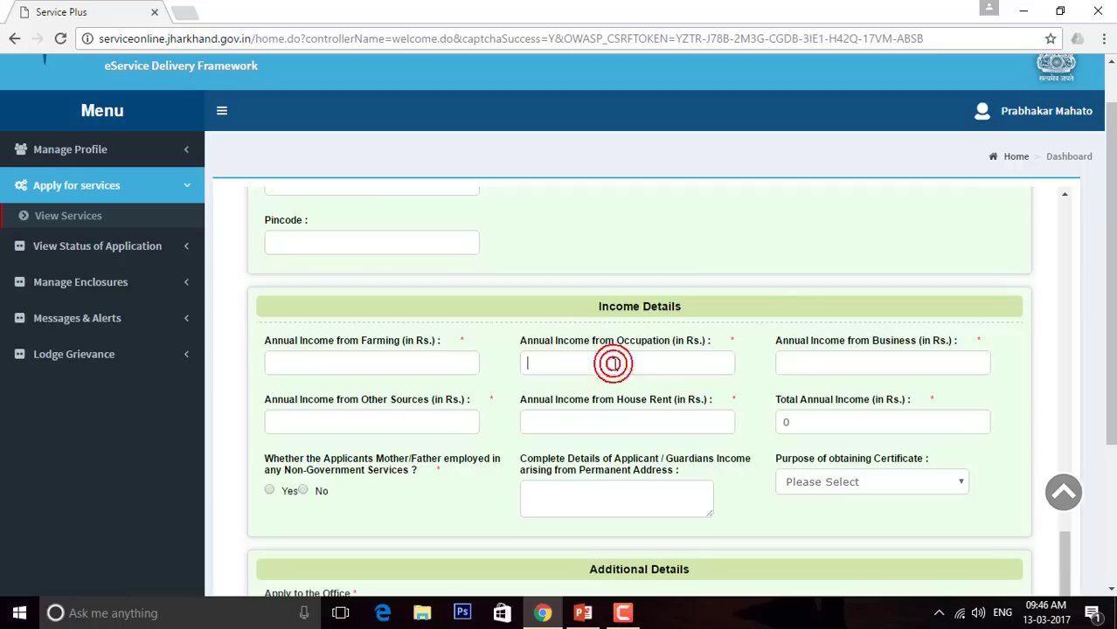
{"action": "left_click", "coordinate": [615, 364]}
{"action": "left_click", "coordinate": [1017, 7]}
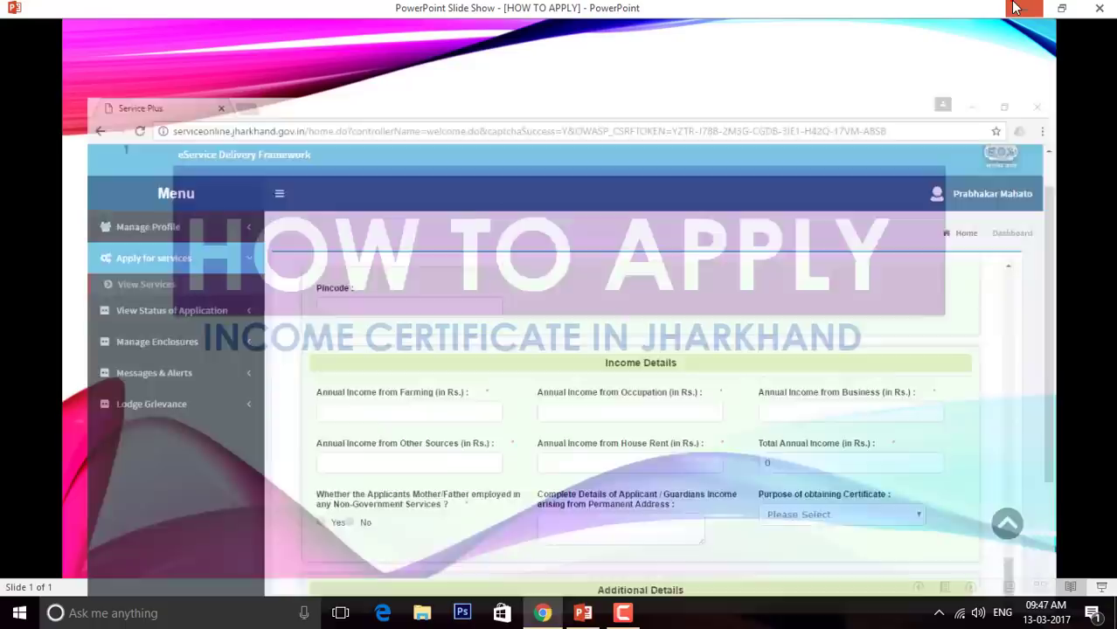
Minimize the slide show and open a new 'New Text Document' from the desktop in Notepad
{"action": "left_click", "coordinate": [1017, 8]}
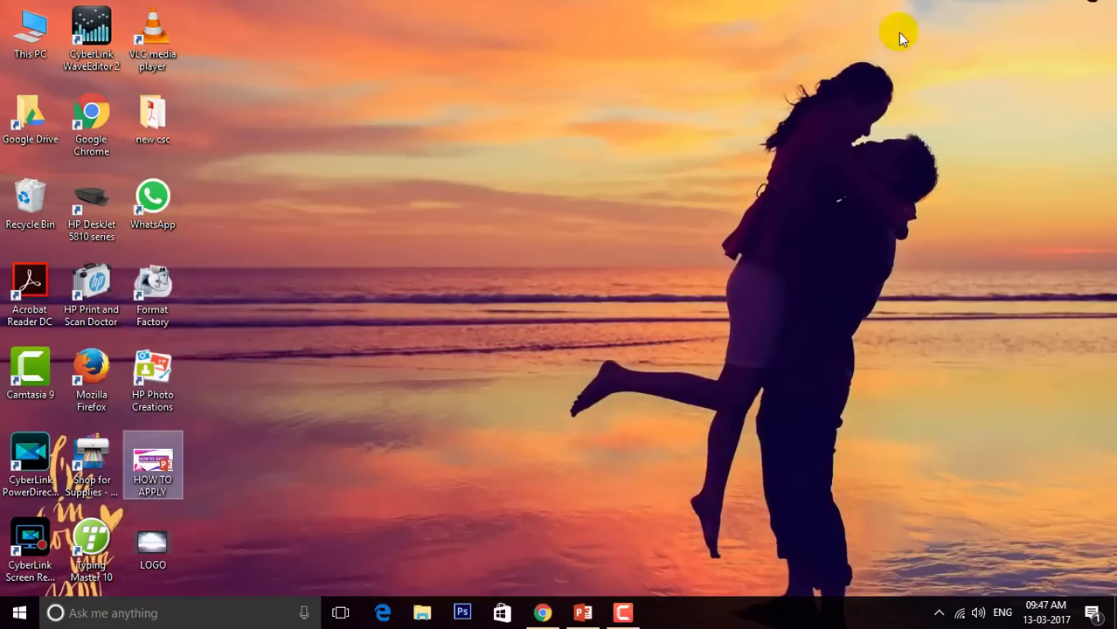
{"action": "right_click", "coordinate": [878, 38]}
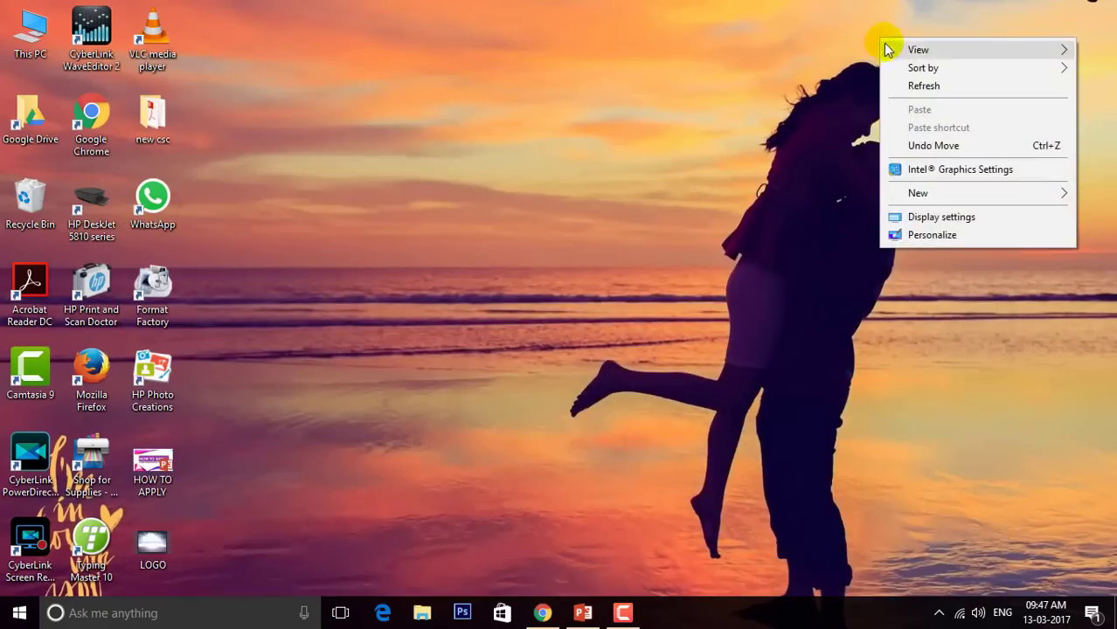
{"action": "left_click", "coordinate": [930, 192]}
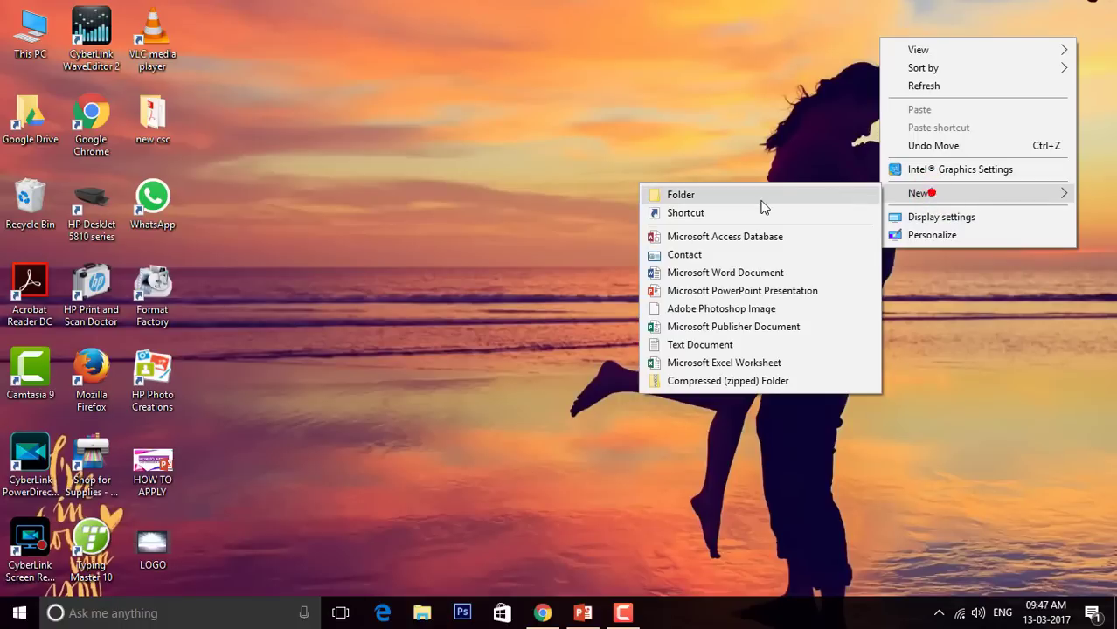
{"action": "left_click", "coordinate": [718, 345]}
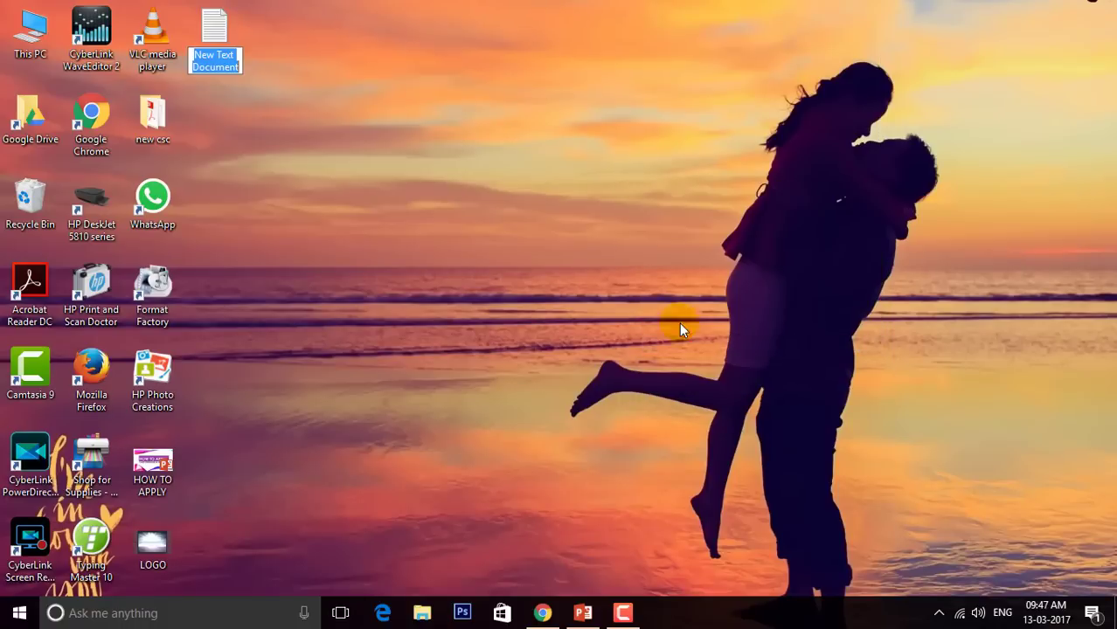
{"action": "left_click", "coordinate": [216, 40]}
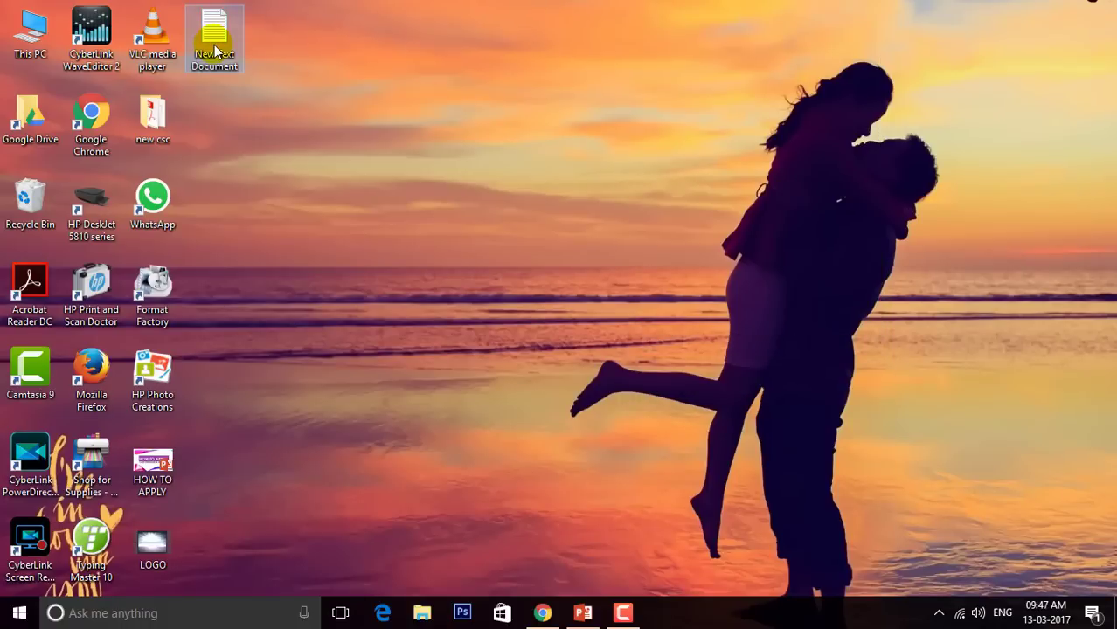
{"action": "double_click", "coordinate": [216, 48]}
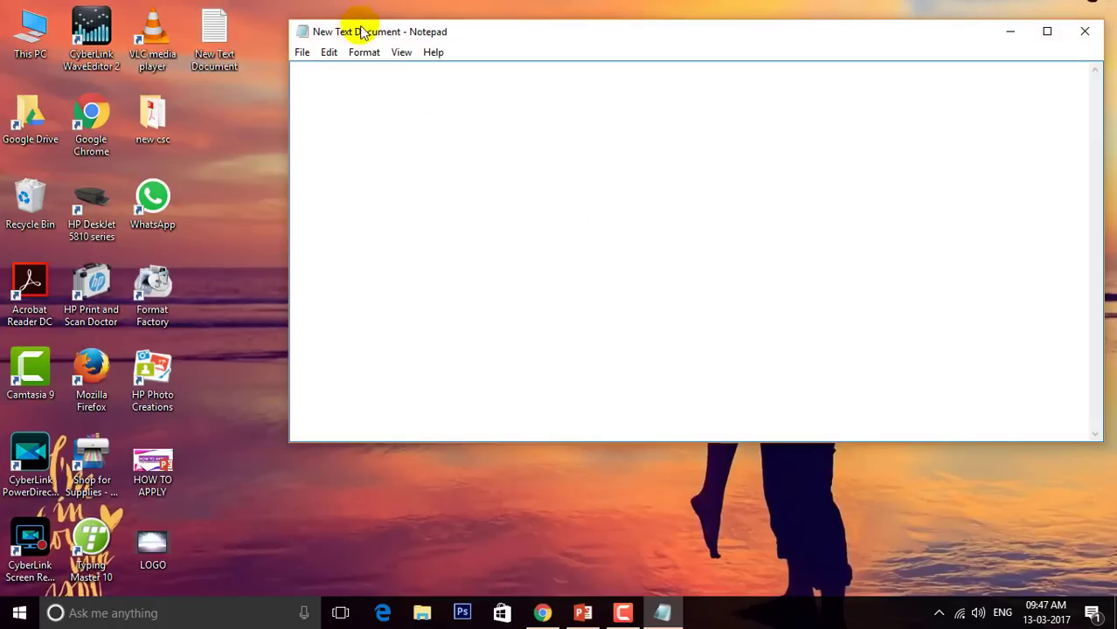
Set the Notepad font size to 16
{"action": "left_click", "coordinate": [366, 53]}
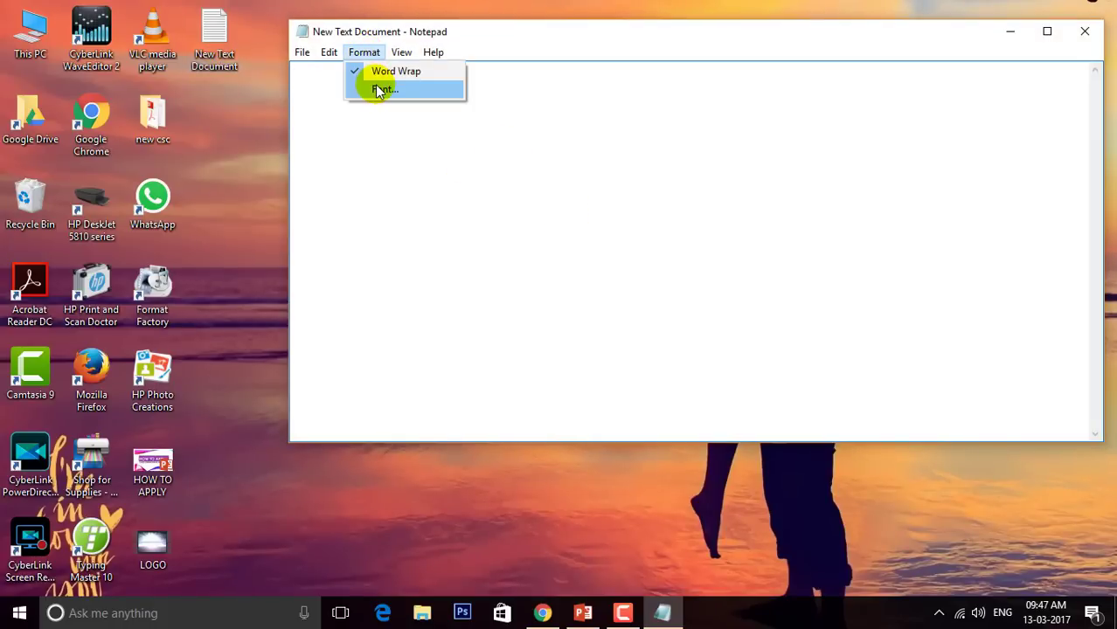
{"action": "left_click", "coordinate": [377, 88]}
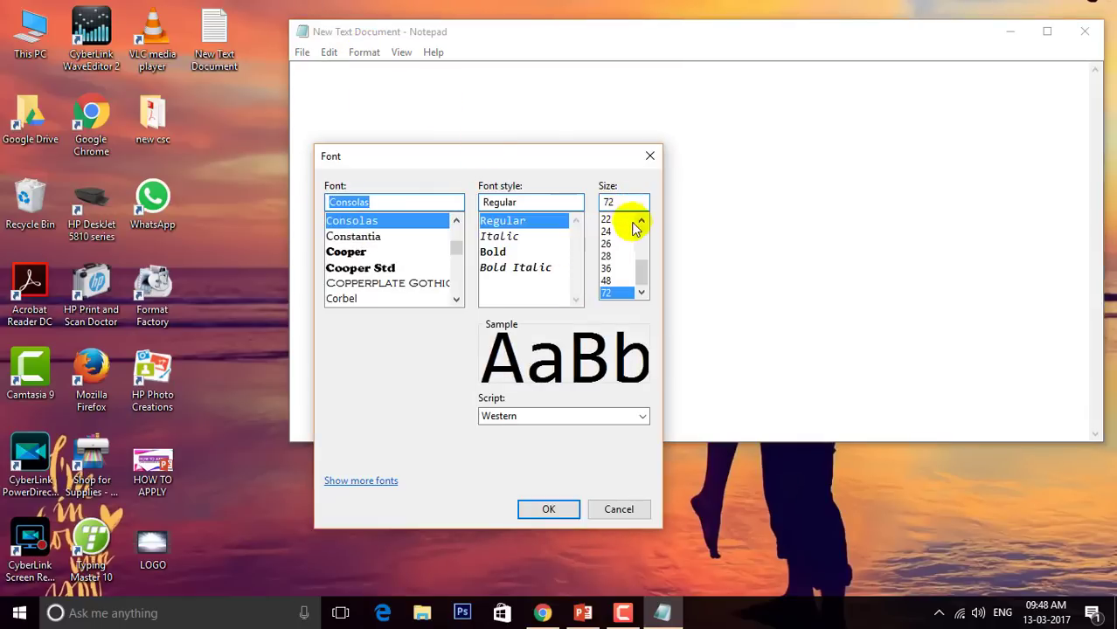
{"action": "left_click", "coordinate": [641, 231]}
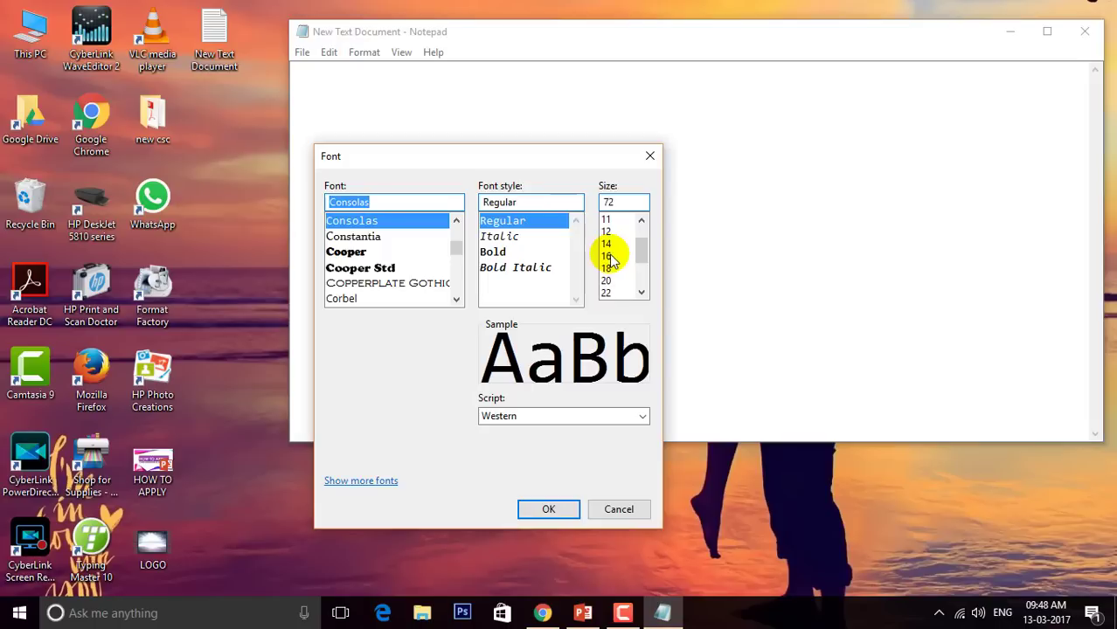
{"action": "left_click", "coordinate": [609, 256]}
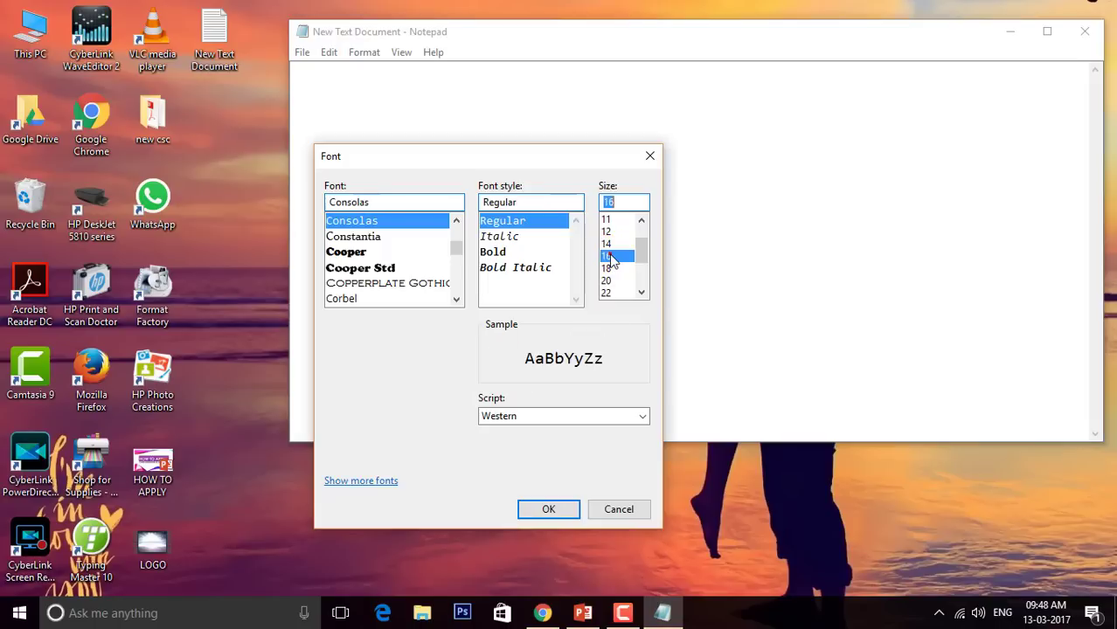
{"action": "left_click", "coordinate": [549, 511]}
Type the calculation 4000*12= in the note
{"action": "type", "text": "40"}
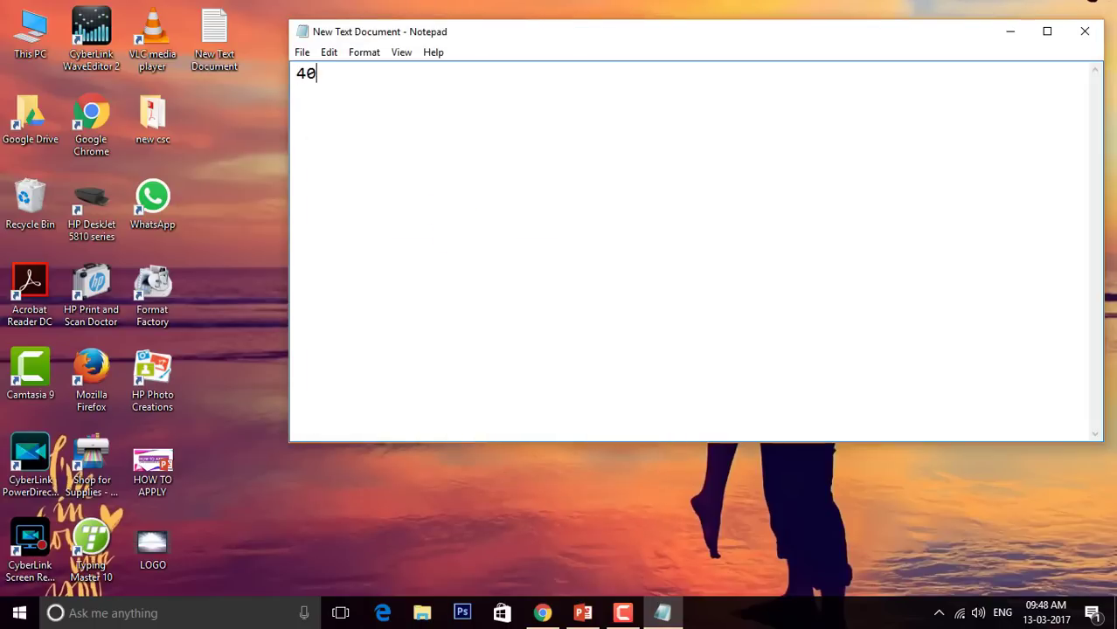
{"action": "type", "text": "00"}
{"action": "type", "text": "*12"}
{"action": "type", "text": "="}
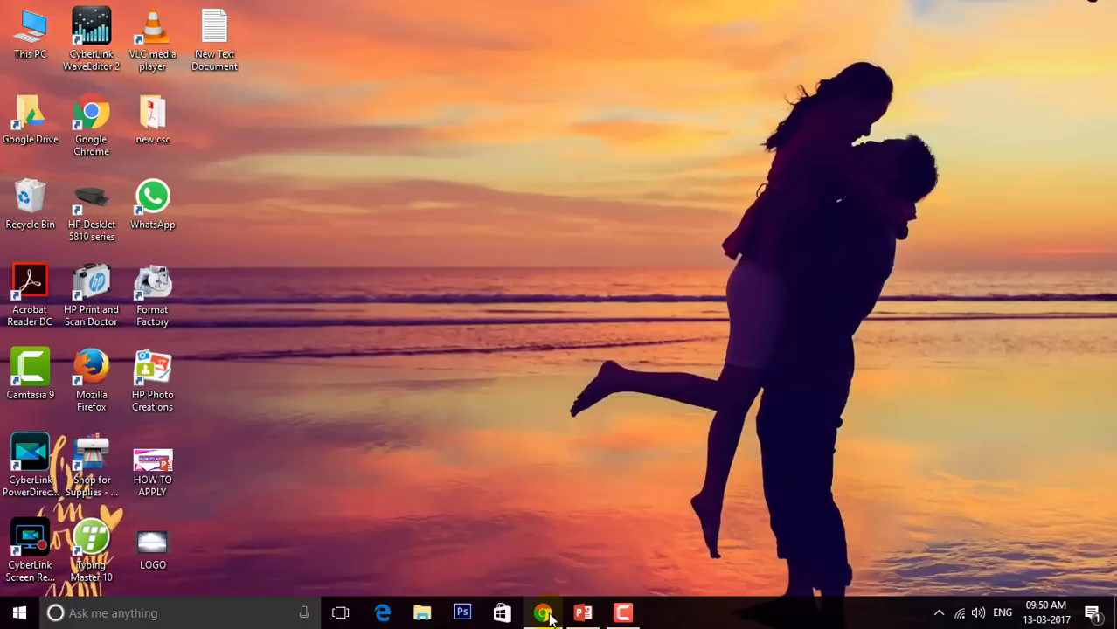
Restore the portal and delete a stray 50000 typed into Occupation income
{"action": "left_click", "coordinate": [544, 614]}
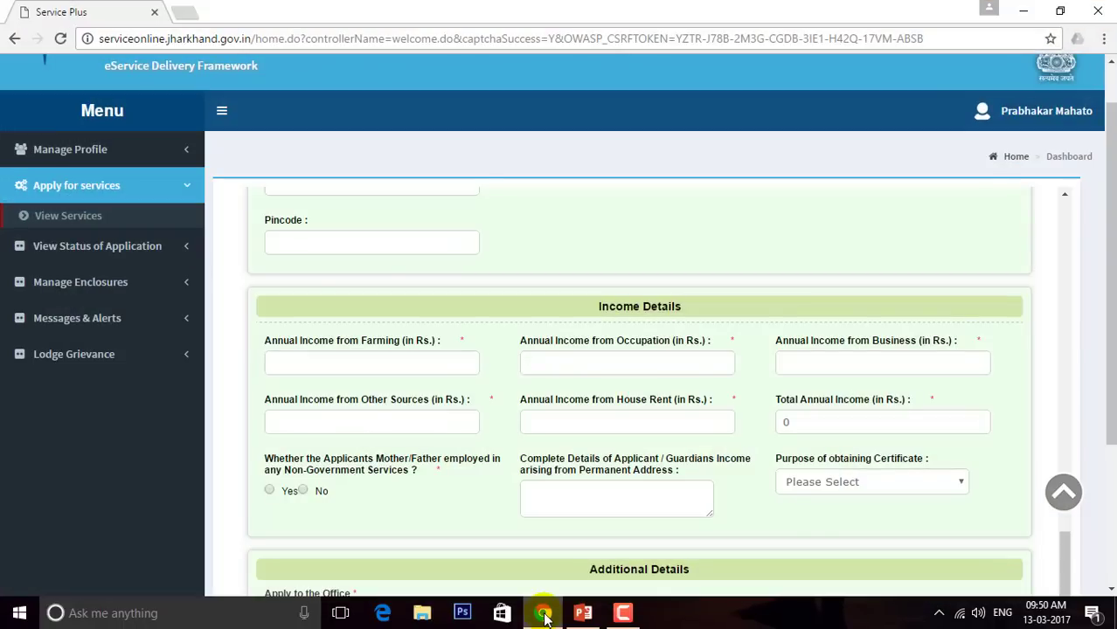
{"action": "left_click", "coordinate": [640, 354]}
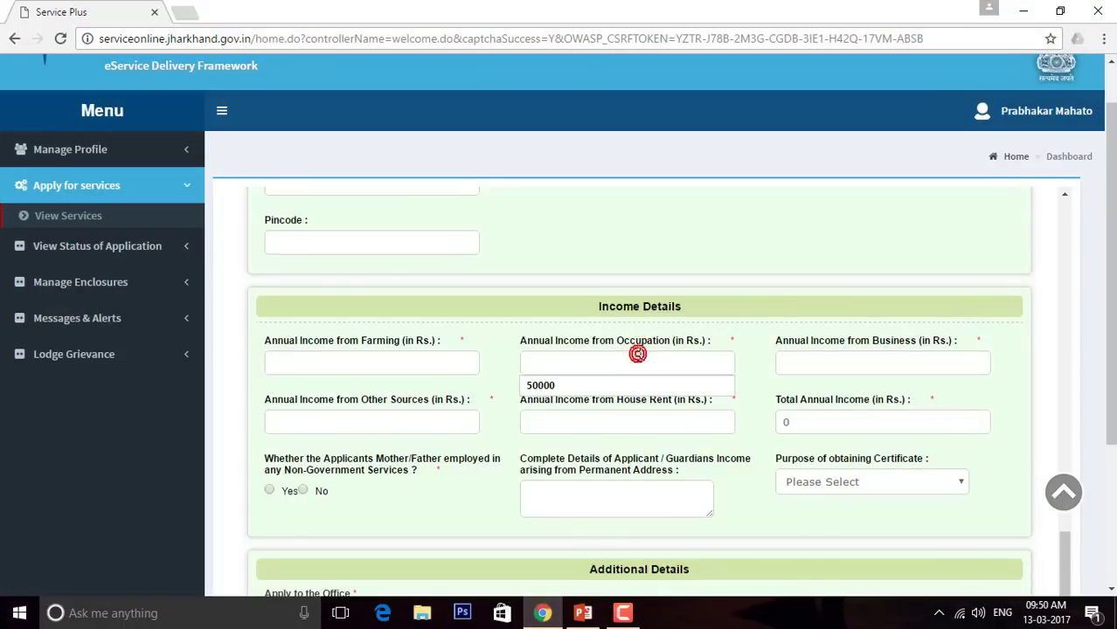
{"action": "left_click", "coordinate": [640, 354]}
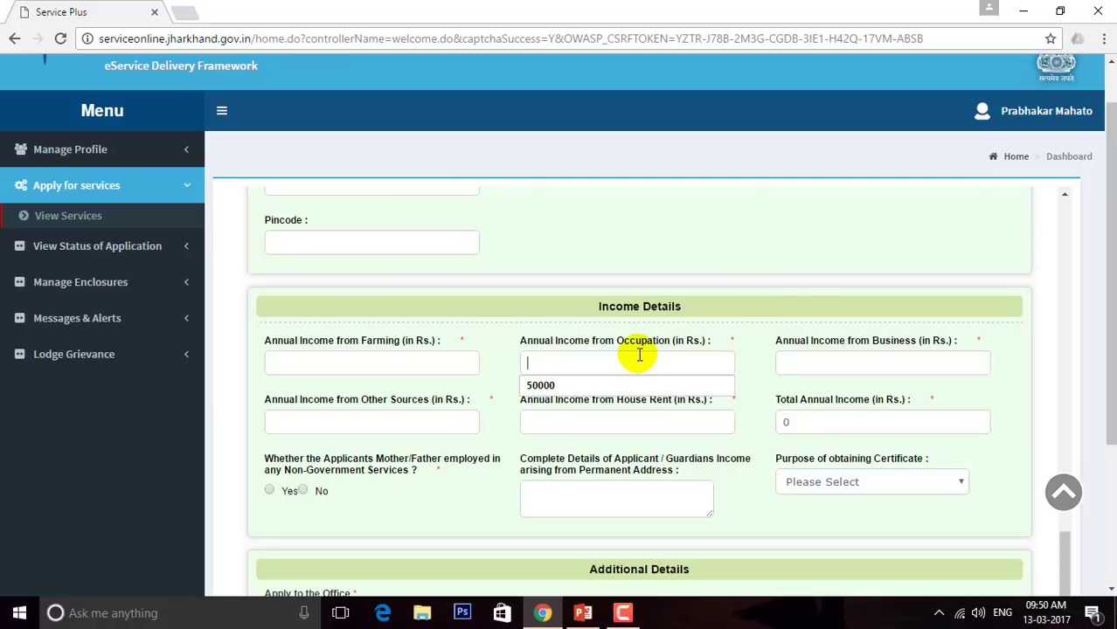
{"action": "type", "text": "50000"}
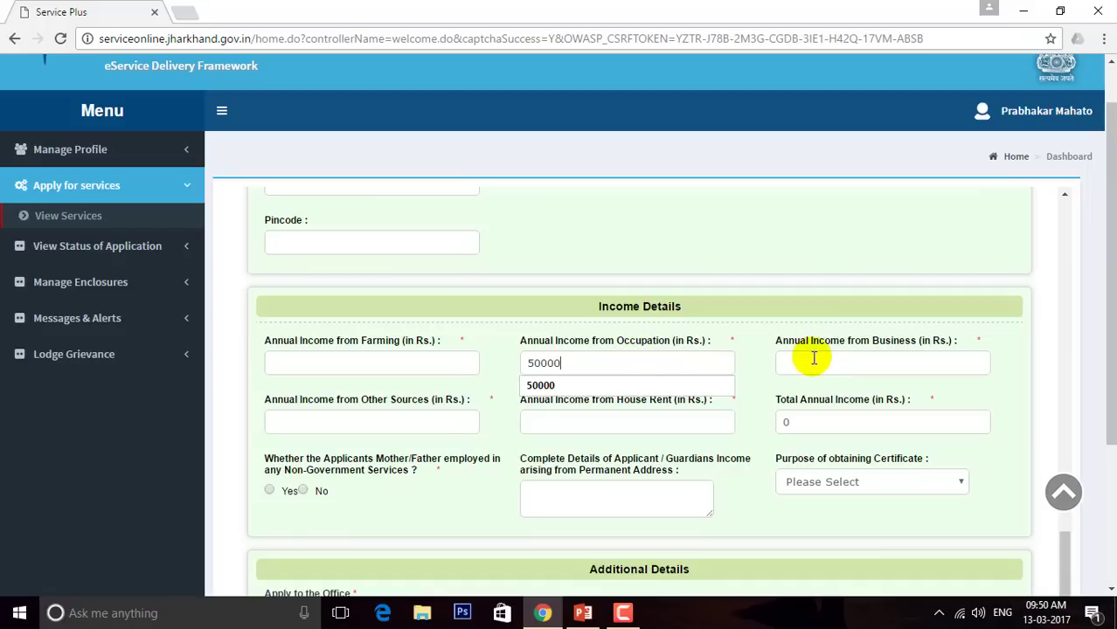
{"action": "left_click", "coordinate": [584, 387]}
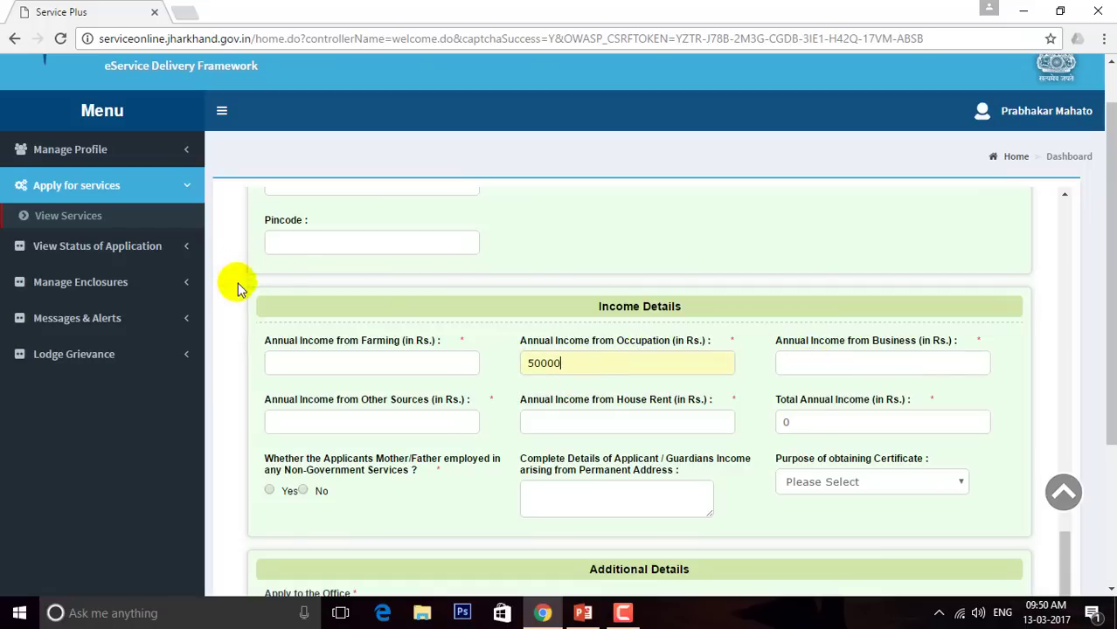
{"action": "left_click", "coordinate": [301, 367]}
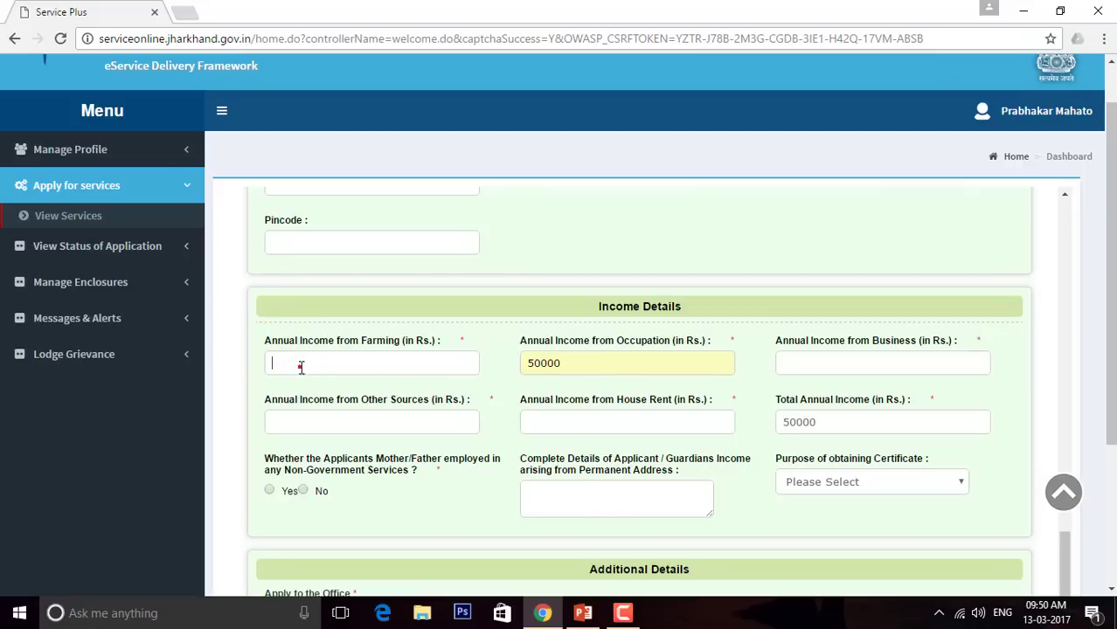
{"action": "left_click", "coordinate": [601, 368]}
{"action": "key", "text": "BackSpace"}
{"action": "key", "text": "BackSpace"}
{"action": "key", "text": "BackSpace"}
{"action": "key", "text": "BackSpace"}
{"action": "key", "text": "BackSpace"}
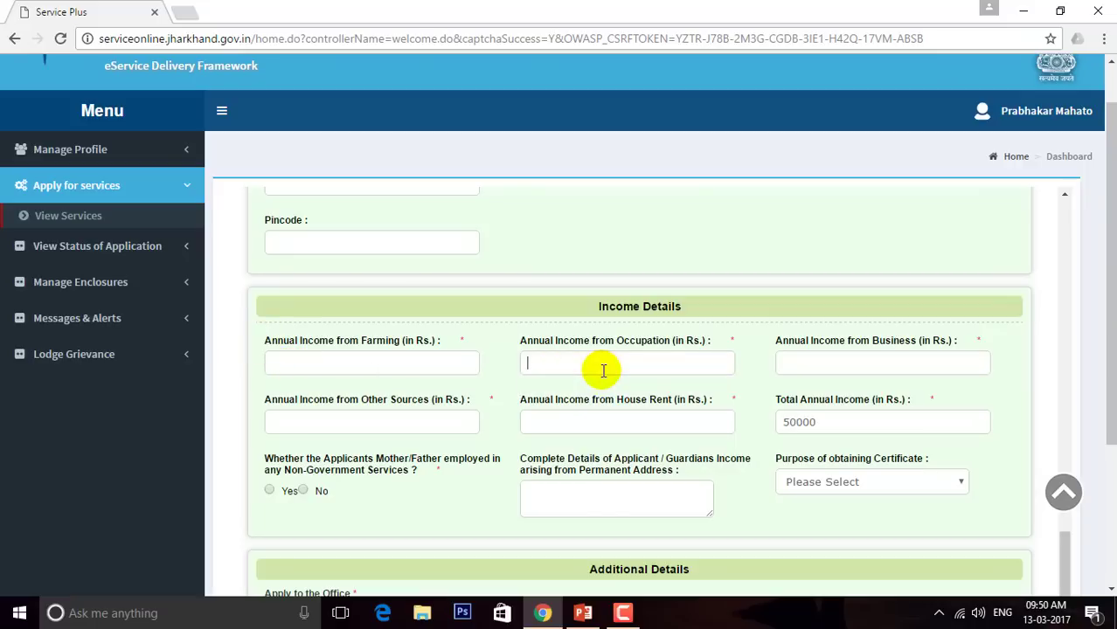
Enter 50000 for Farming and 0 for Occupation, Business, Other Sources and House Rent
{"action": "left_click", "coordinate": [450, 359]}
{"action": "type", "text": "50000"}
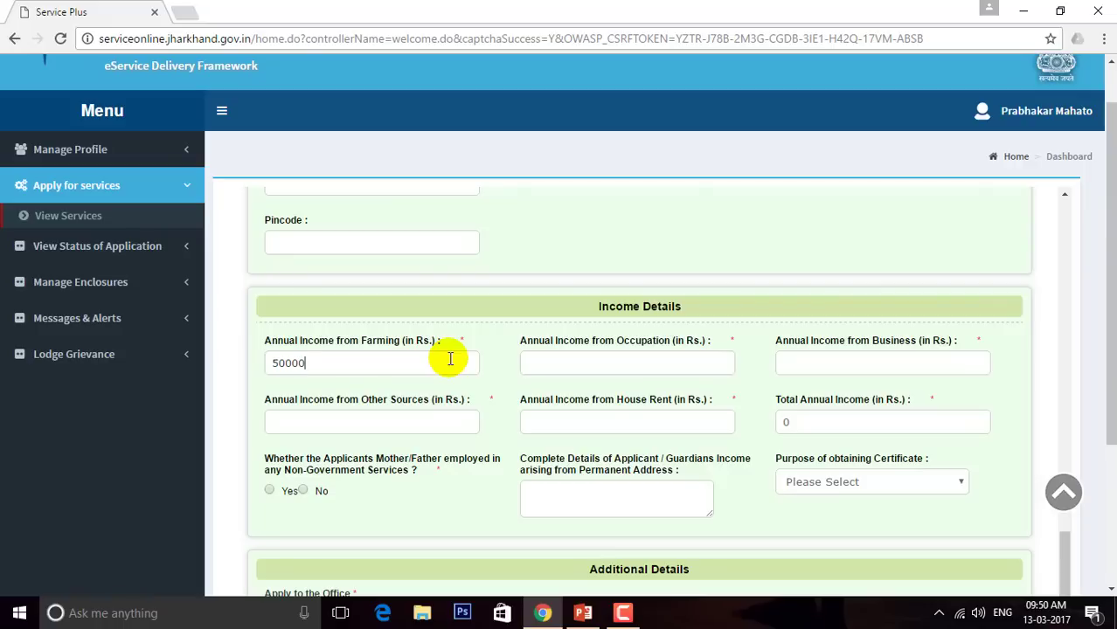
{"action": "key", "text": "Tab"}
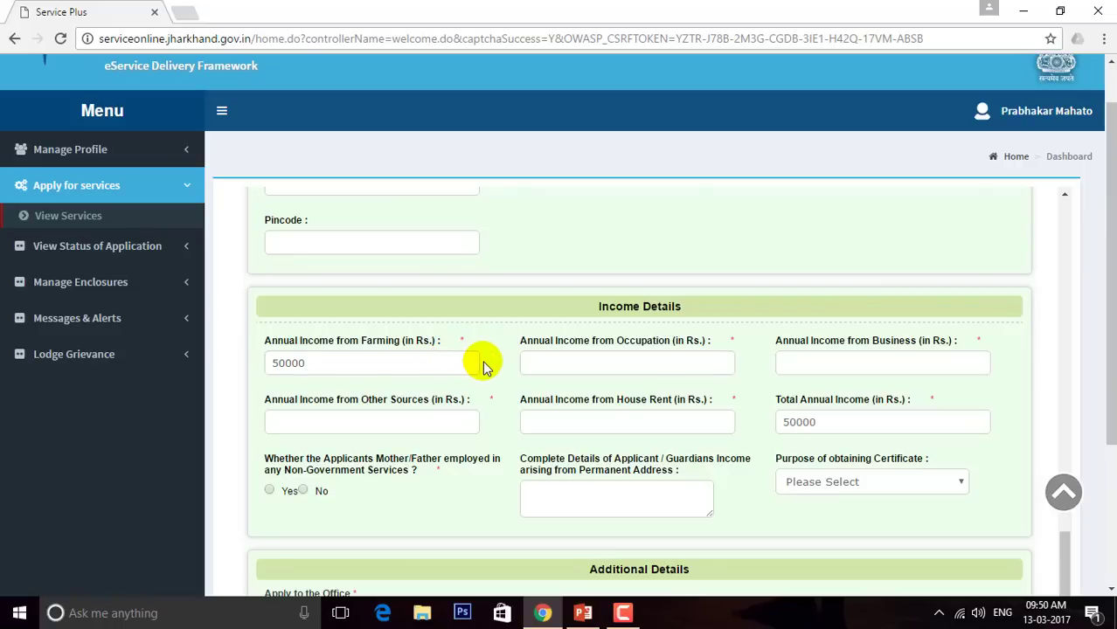
{"action": "type", "text": "0"}
{"action": "key", "text": "Tab"}
{"action": "type", "text": "0"}
{"action": "key", "text": "Tab"}
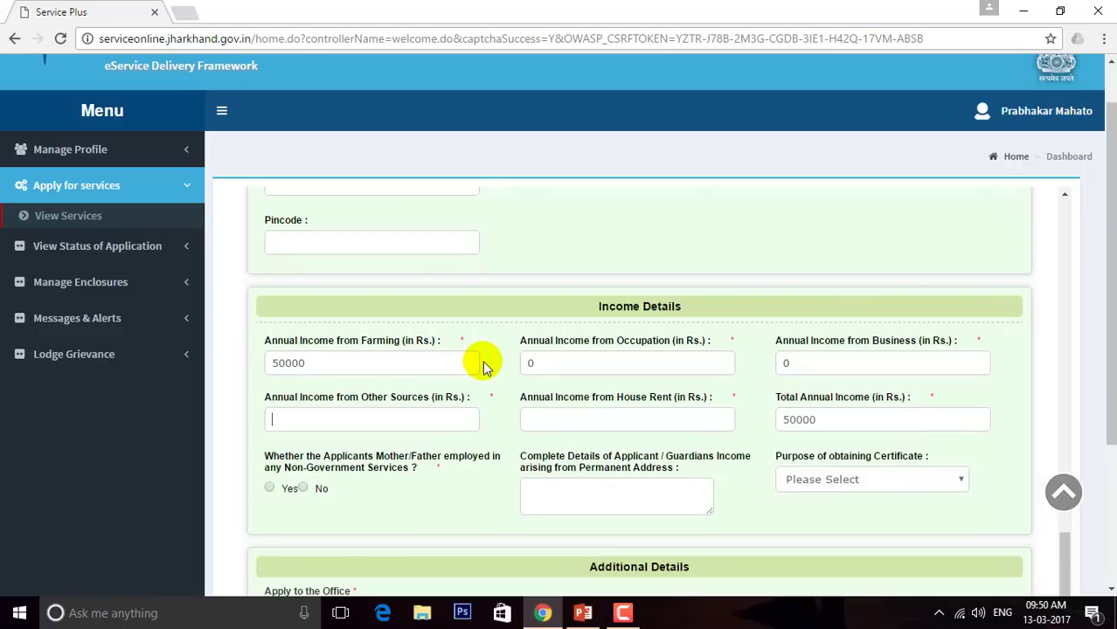
{"action": "type", "text": "0"}
{"action": "key", "text": "Tab"}
{"action": "type", "text": "0"}
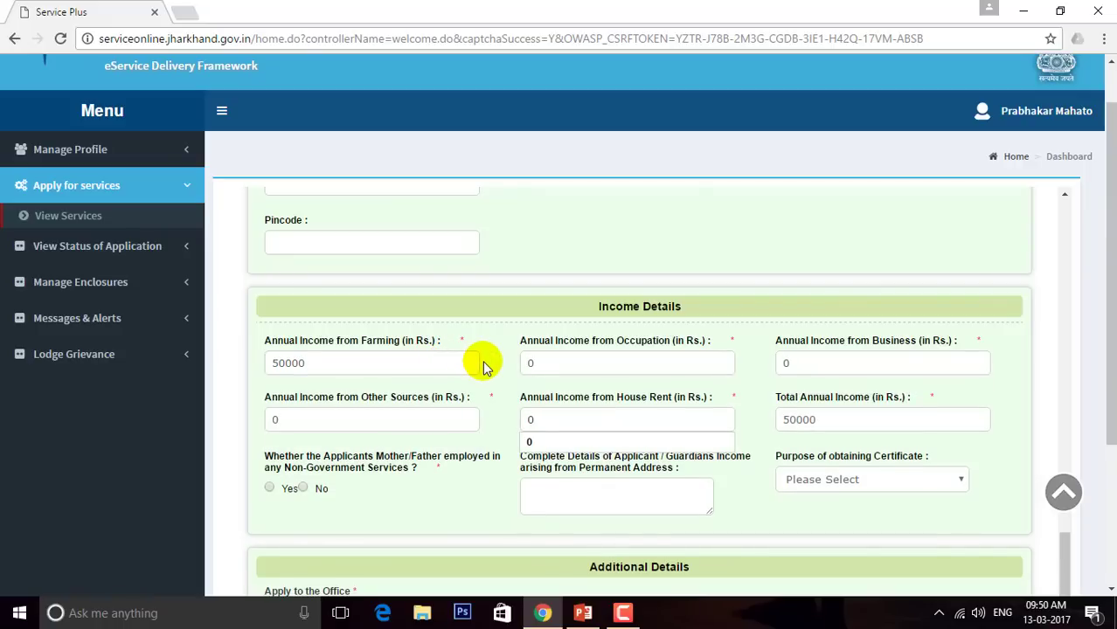
{"action": "key", "text": "Tab"}
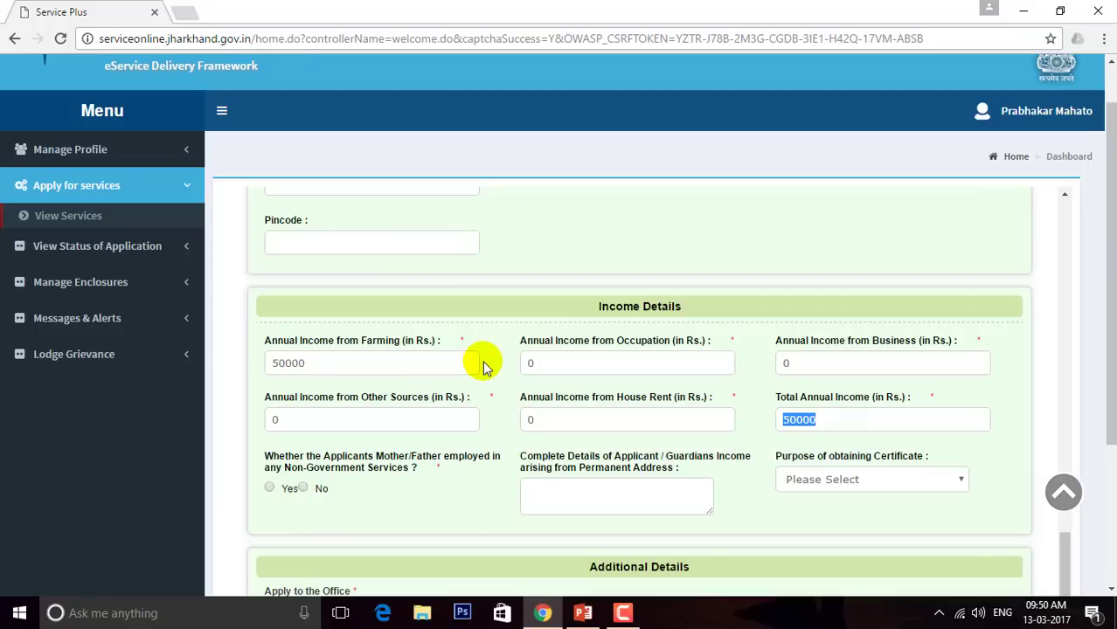
Change Business income from 0 to 20000, raising the total to 70000
{"action": "left_click", "coordinate": [829, 425]}
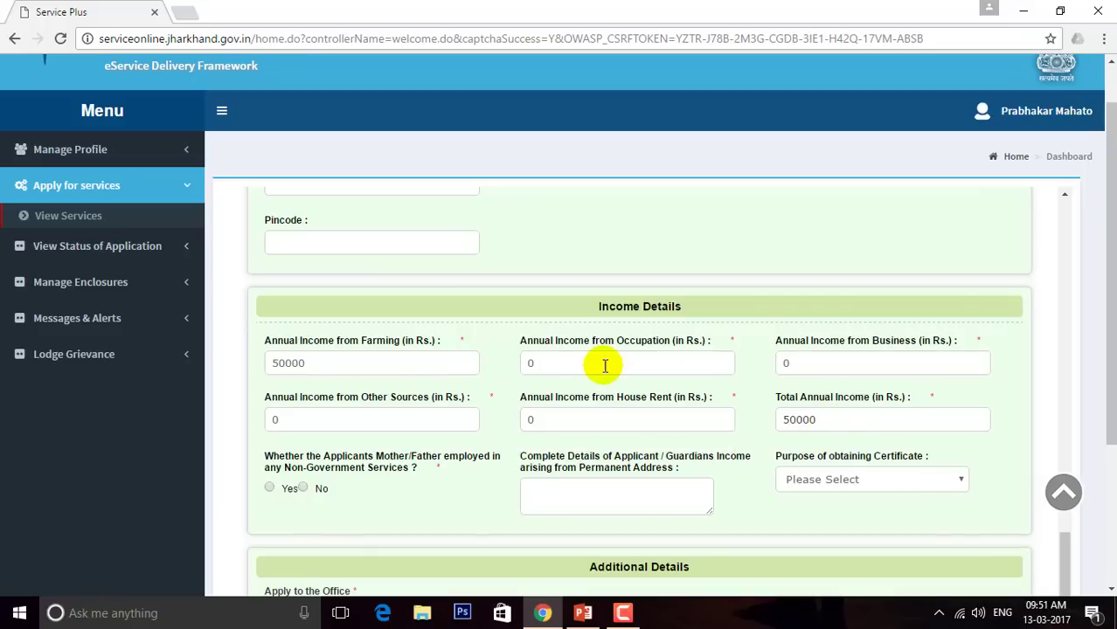
{"action": "left_click", "coordinate": [819, 365]}
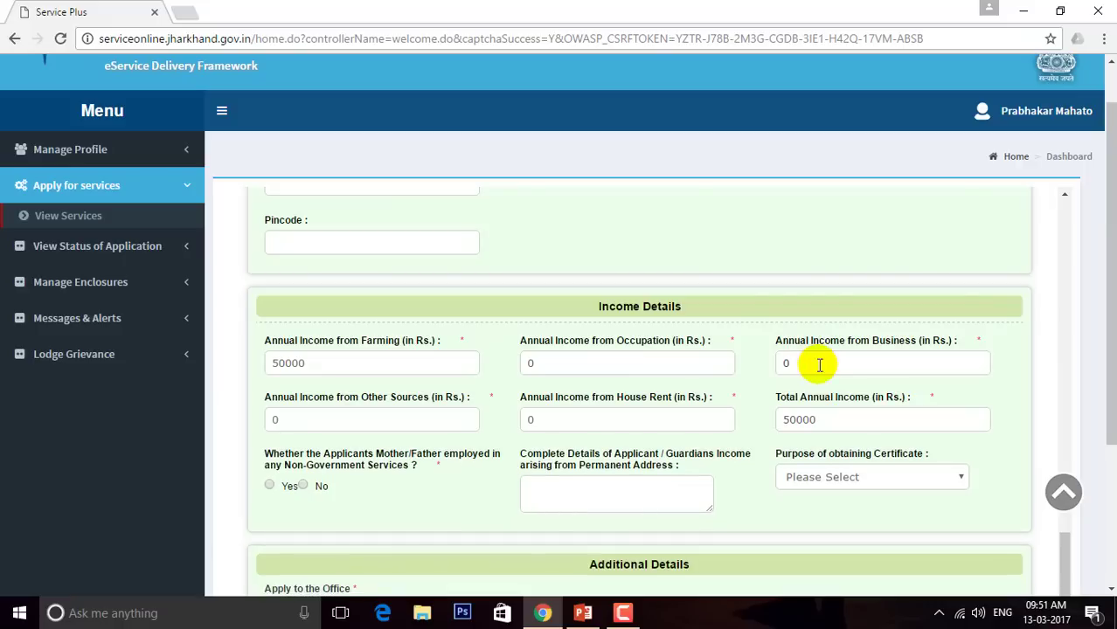
{"action": "key", "text": "BackSpace"}
{"action": "type", "text": "20000"}
{"action": "key", "text": "Tab"}
{"action": "key", "text": "Tab"}
{"action": "key", "text": "Tab"}
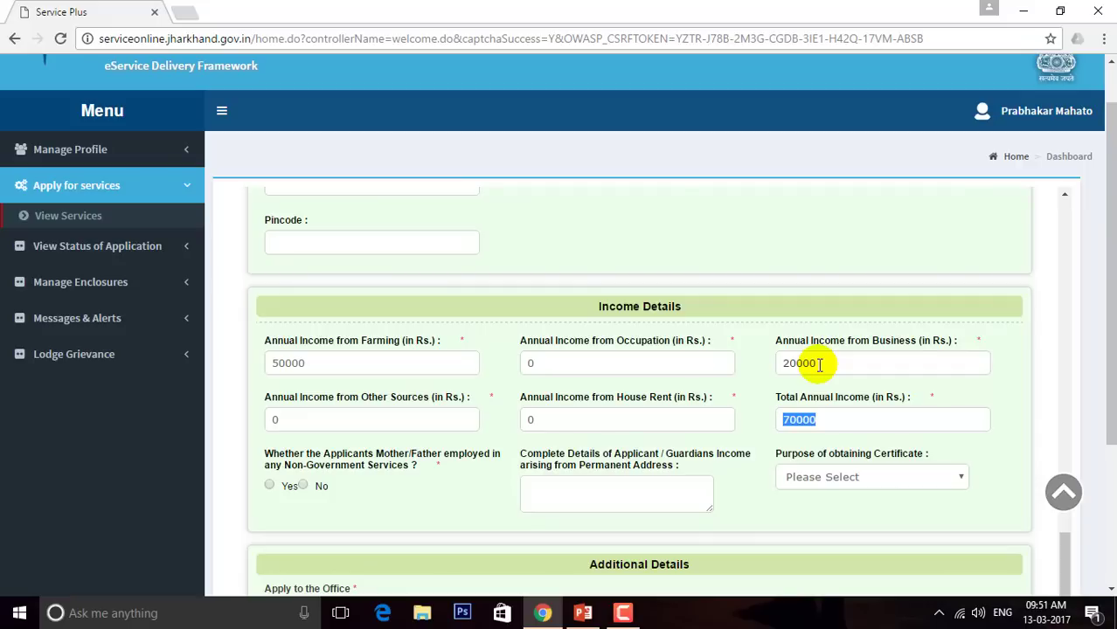
Erase the Business income amount, leaving that field blank
{"action": "left_click", "coordinate": [843, 420]}
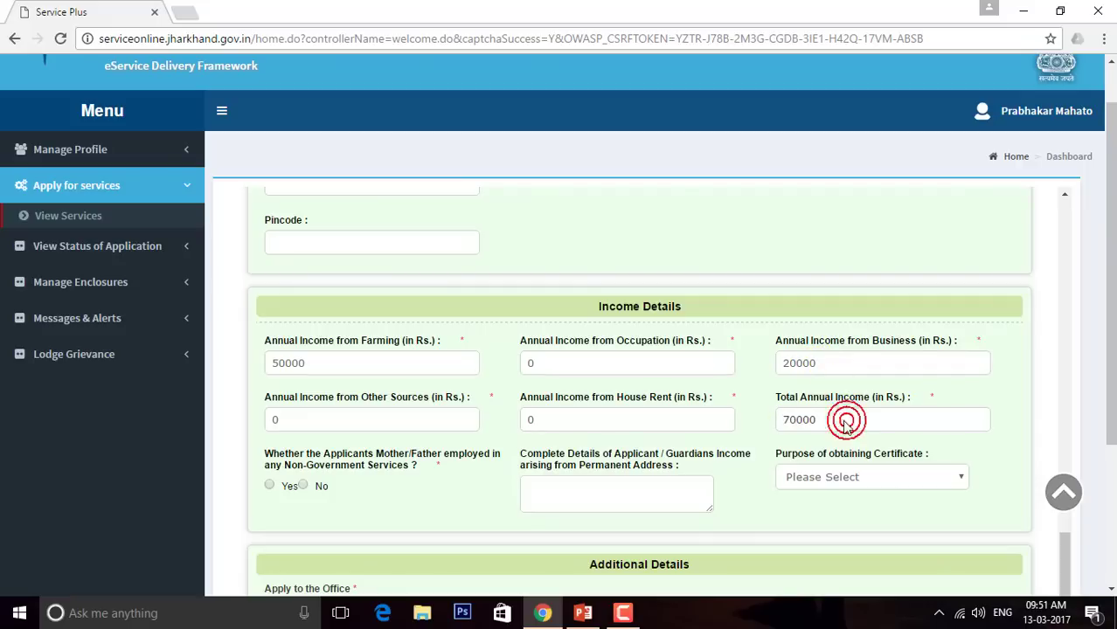
{"action": "left_click", "coordinate": [690, 421]}
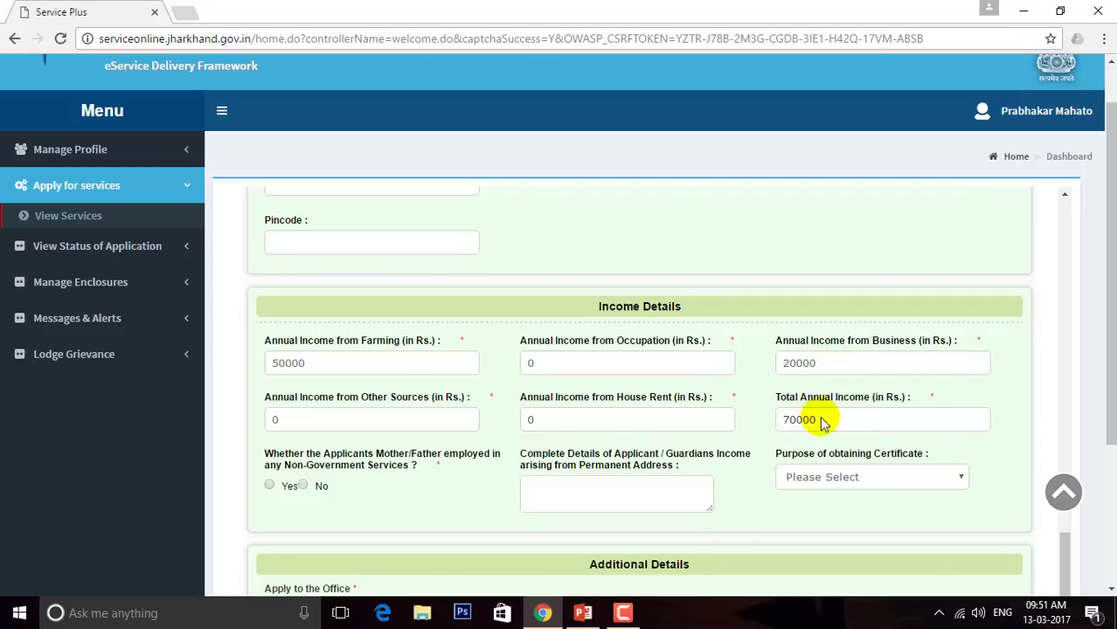
{"action": "left_click", "coordinate": [828, 364]}
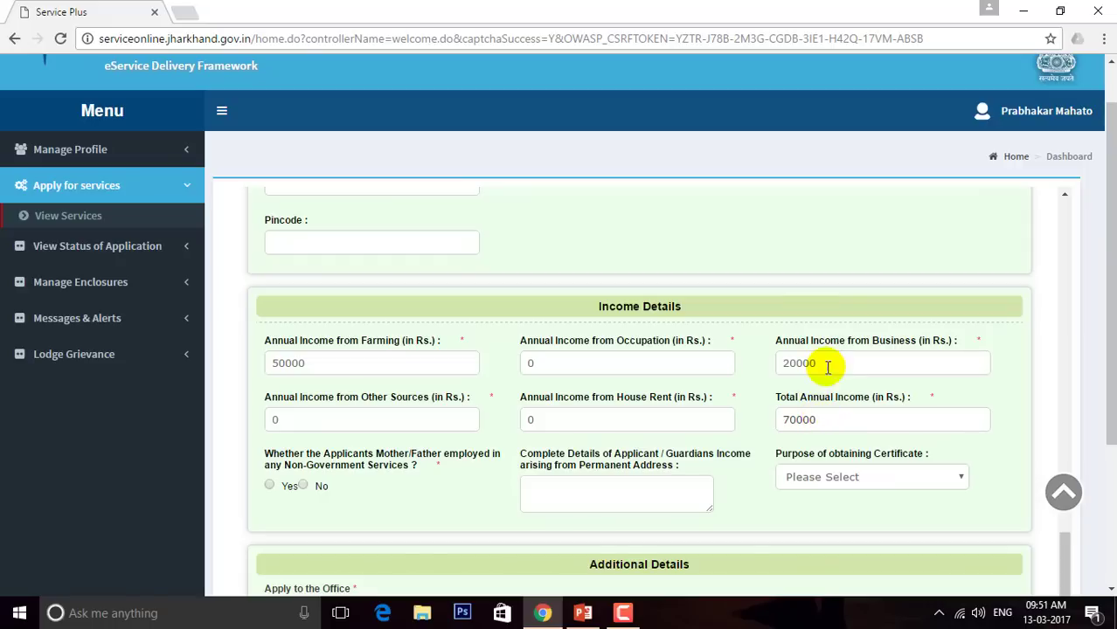
{"action": "key", "text": "BackSpace"}
{"action": "key", "text": "BackSpace"}
{"action": "key", "text": "BackSpace"}
{"action": "key", "text": "BackSpace"}
{"action": "key", "text": "BackSpace"}
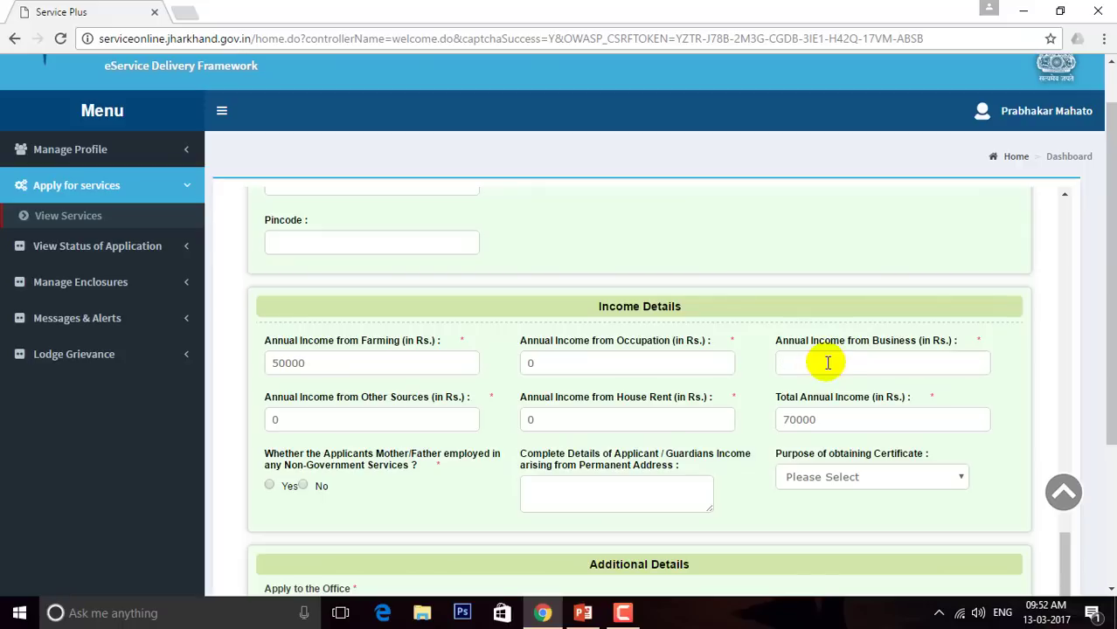
Let the total recalculate, then delete the 0 from House Rent income
{"action": "left_click", "coordinate": [359, 358]}
{"action": "left_click", "coordinate": [389, 426]}
{"action": "left_click", "coordinate": [389, 425]}
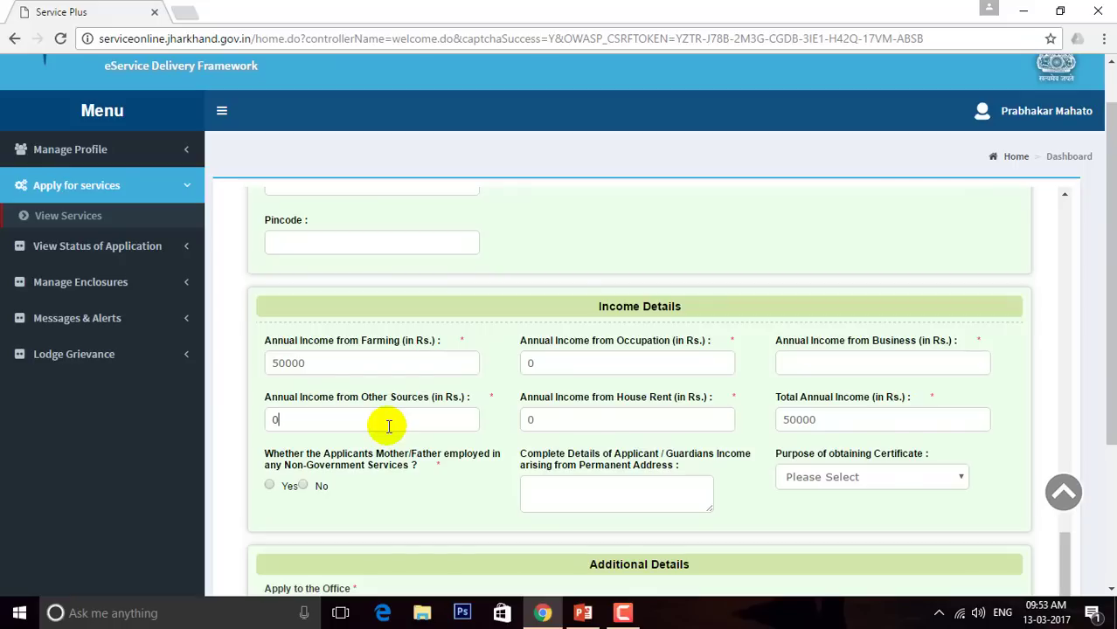
{"action": "left_click", "coordinate": [577, 421]}
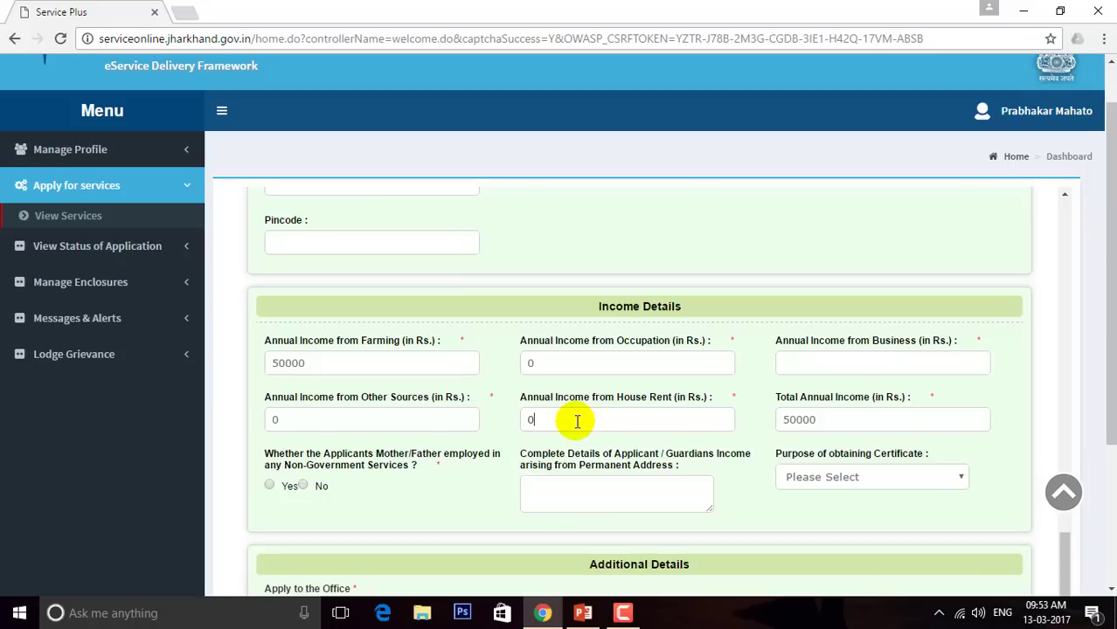
{"action": "key", "text": "BackSpace"}
{"action": "left_click", "coordinate": [329, 360]}
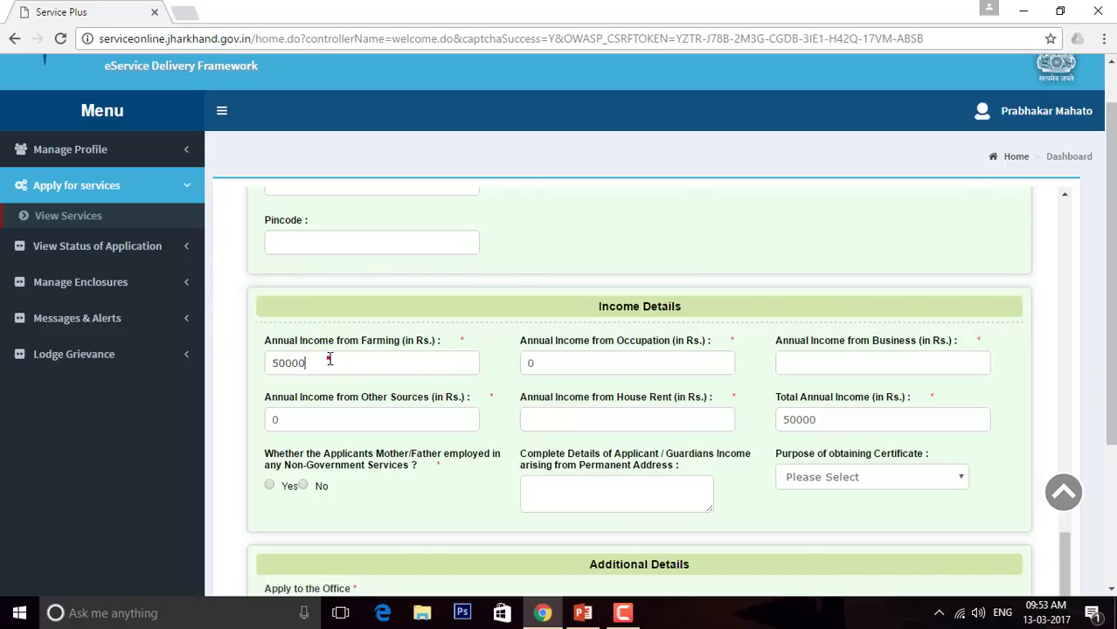
{"action": "double_click", "coordinate": [328, 360]}
{"action": "left_click", "coordinate": [400, 377]}
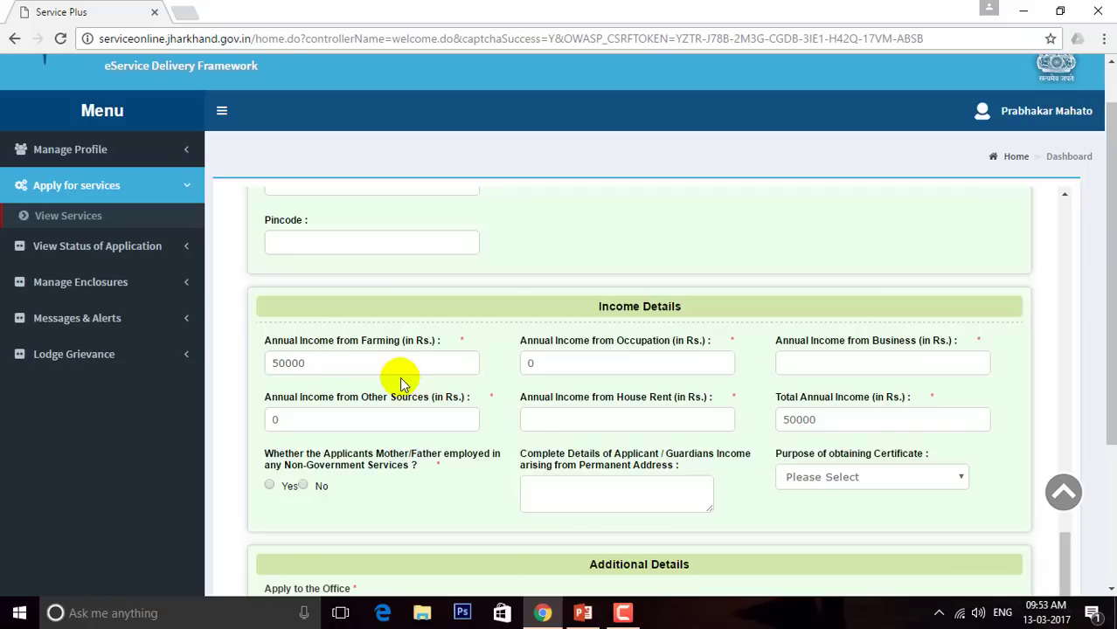
{"action": "left_click", "coordinate": [554, 424]}
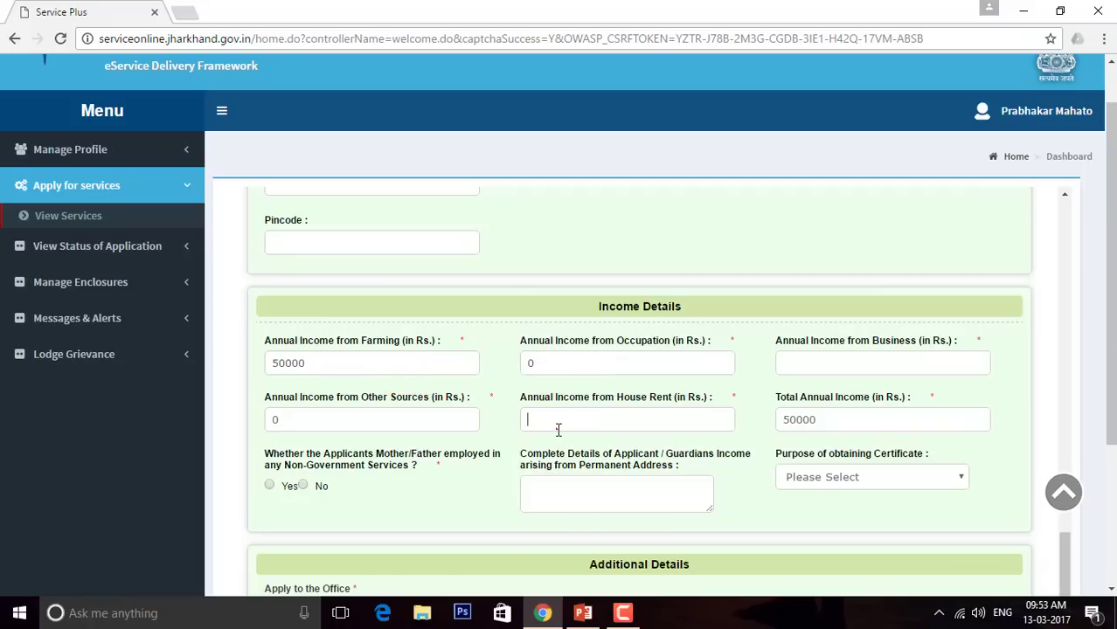
{"action": "left_click", "coordinate": [569, 354]}
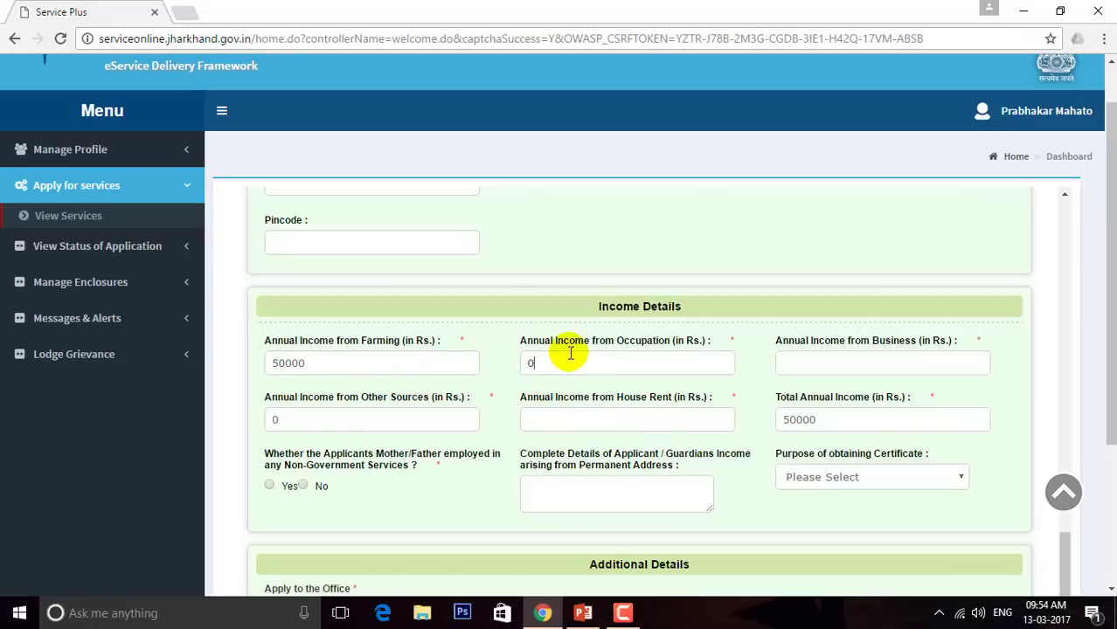
{"action": "double_click", "coordinate": [569, 354]}
{"action": "left_click", "coordinate": [586, 415]}
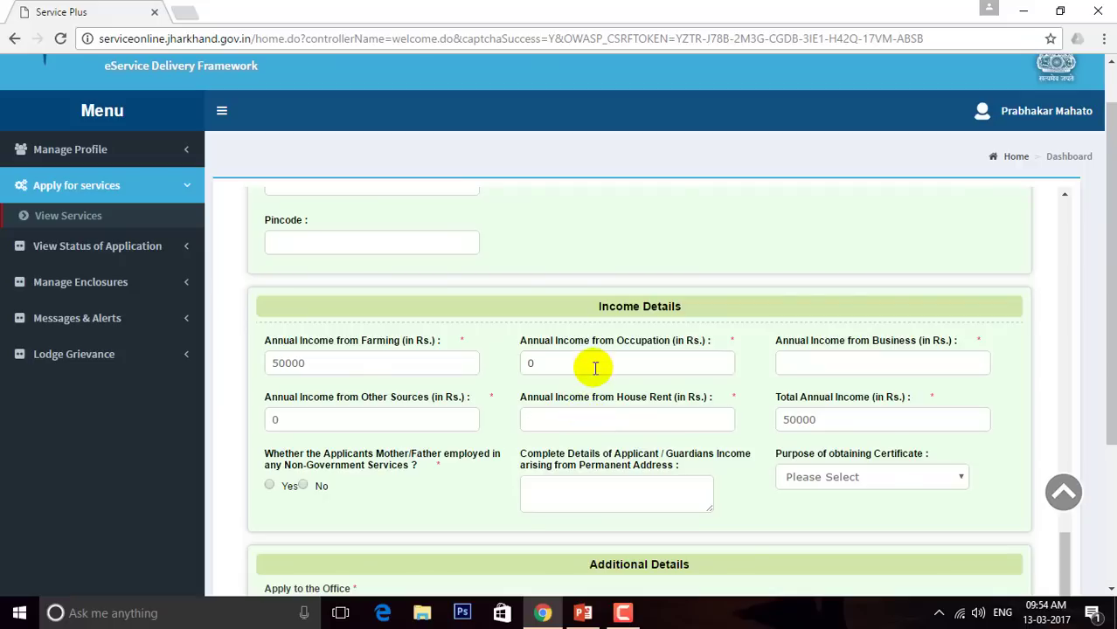
{"action": "left_click", "coordinate": [821, 368]}
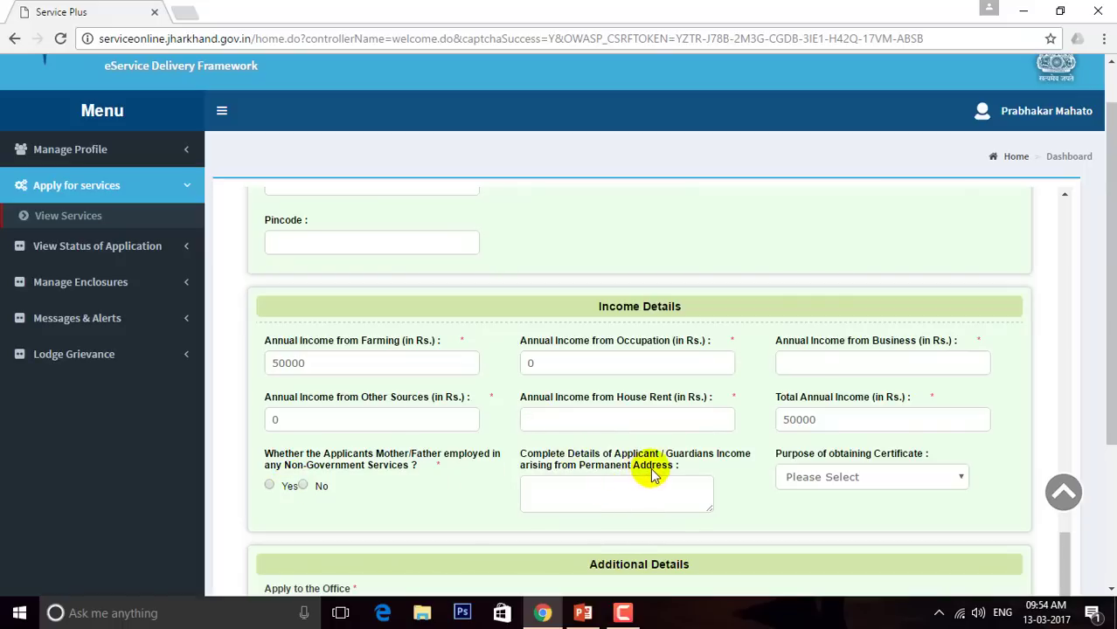
{"action": "left_click", "coordinate": [592, 505]}
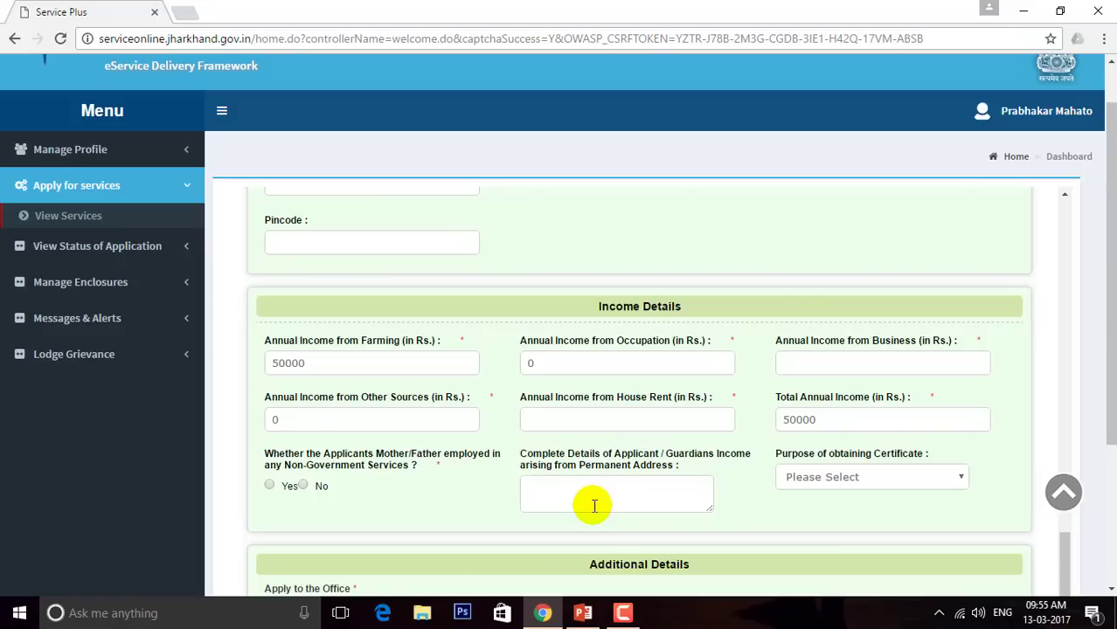
{"action": "left_click", "coordinate": [576, 486]}
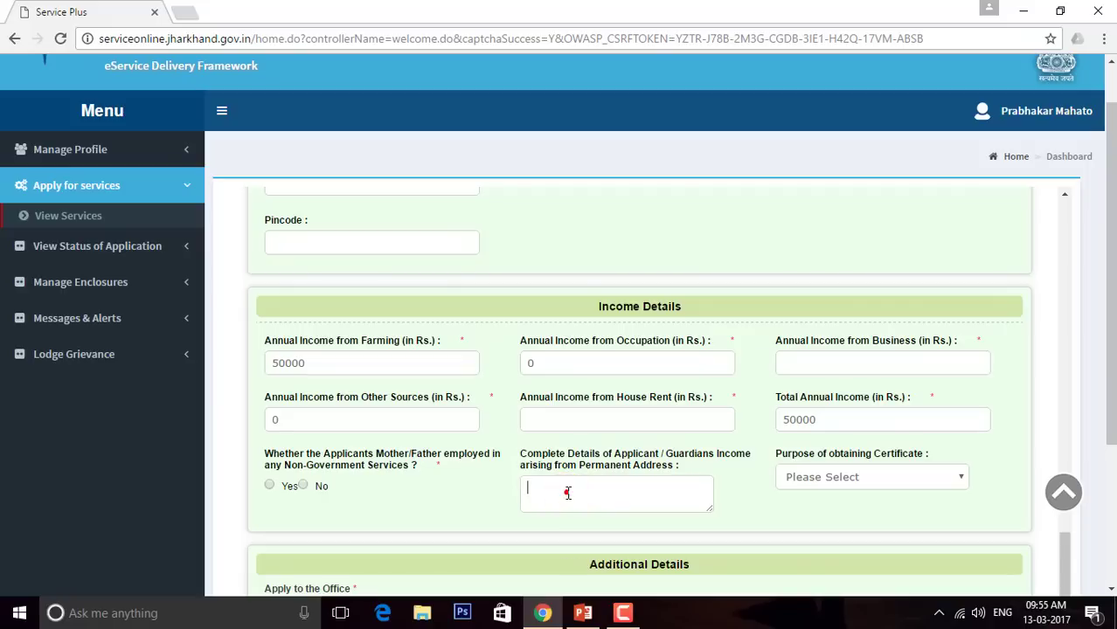
Choose Employment as the certificate purpose, replacing an initial Education pick
{"action": "left_click", "coordinate": [896, 477]}
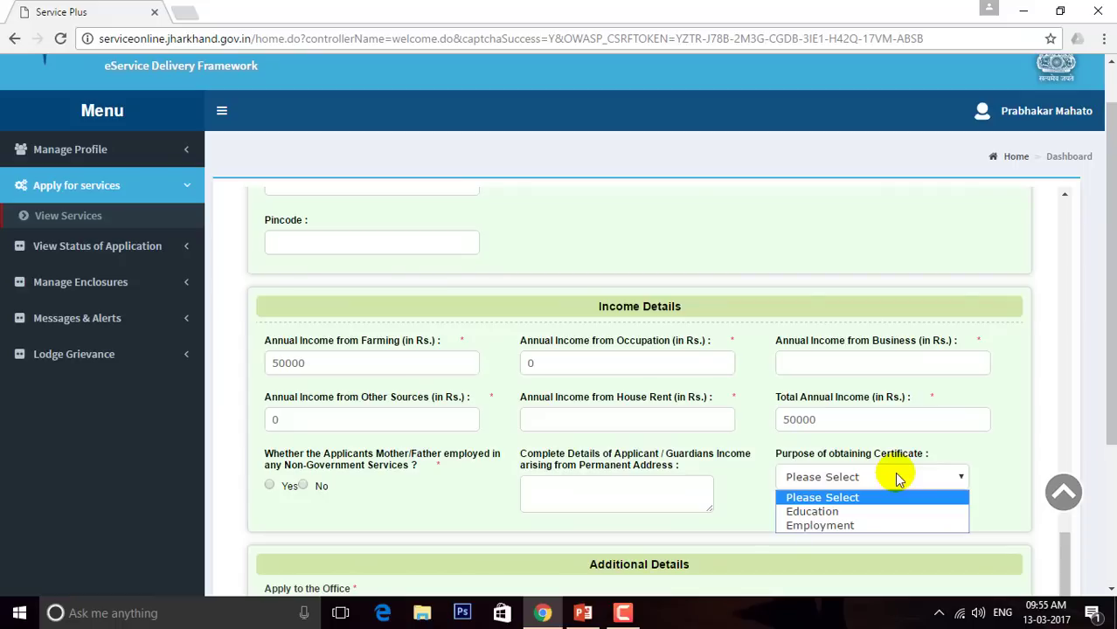
{"action": "left_click", "coordinate": [844, 511]}
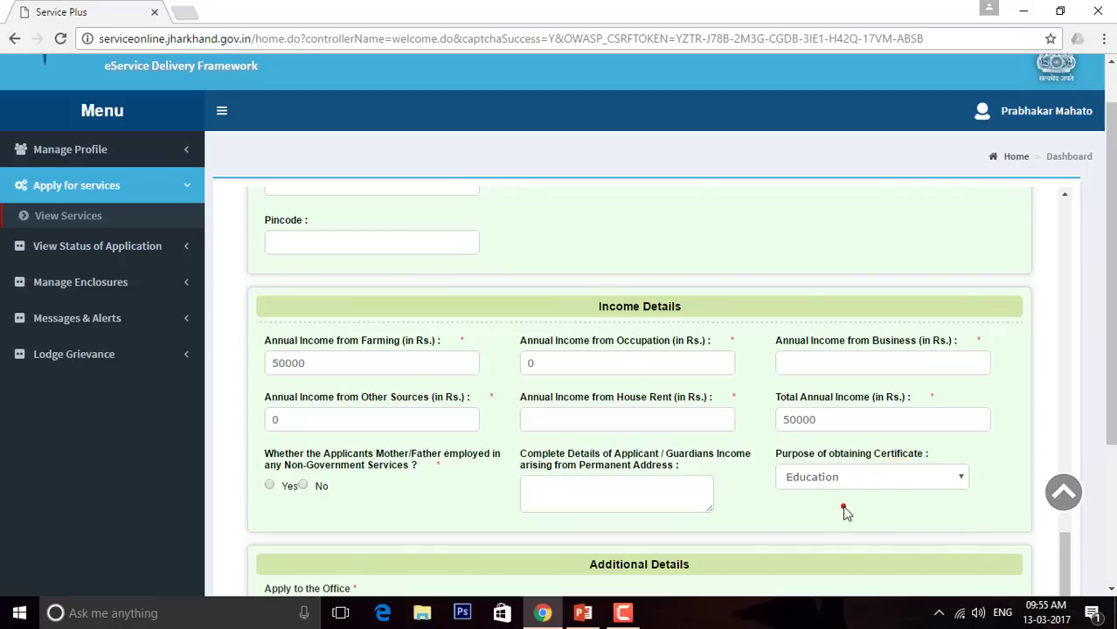
{"action": "left_click", "coordinate": [845, 479]}
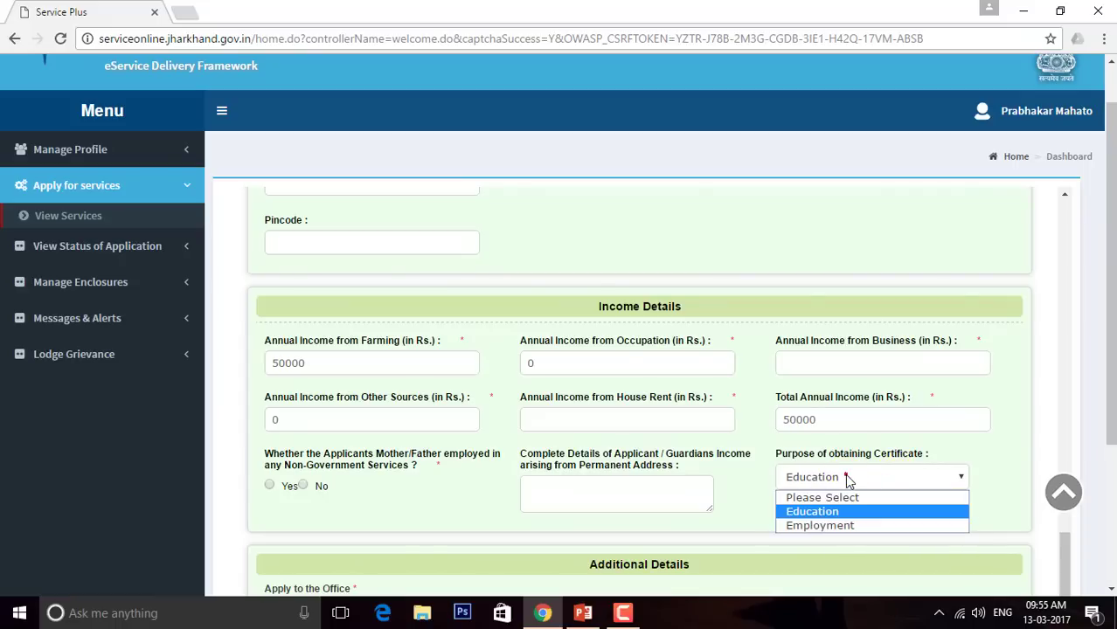
{"action": "left_click", "coordinate": [857, 525]}
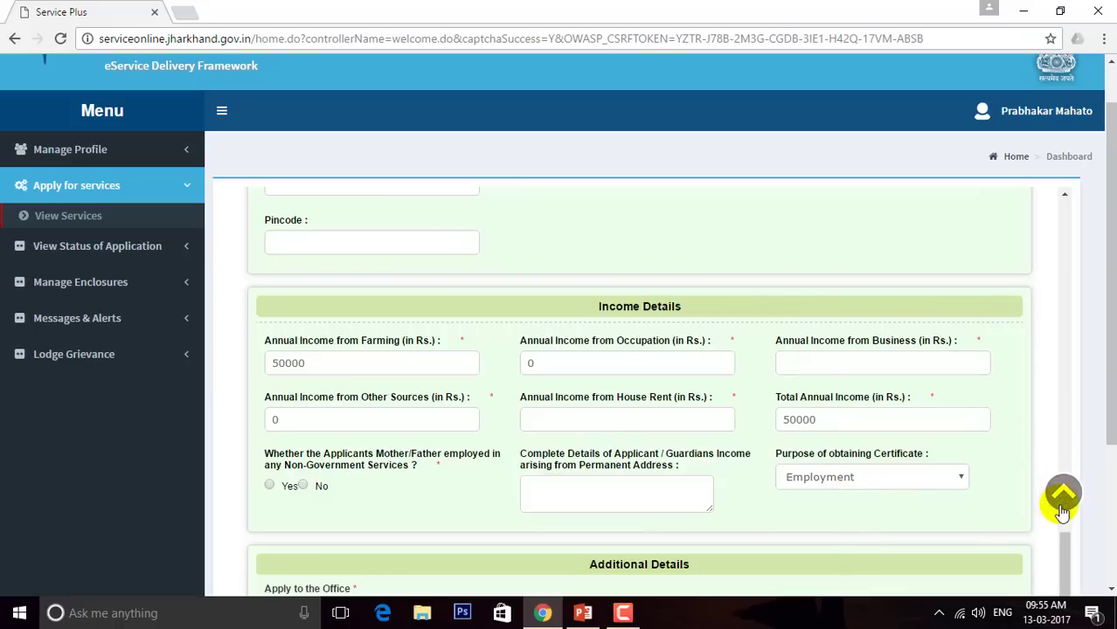
Enter 0 in both the Business and House Rent income fields
{"action": "left_click_drag", "start_coordinate": [1064, 540], "coordinate": [1016, 539]}
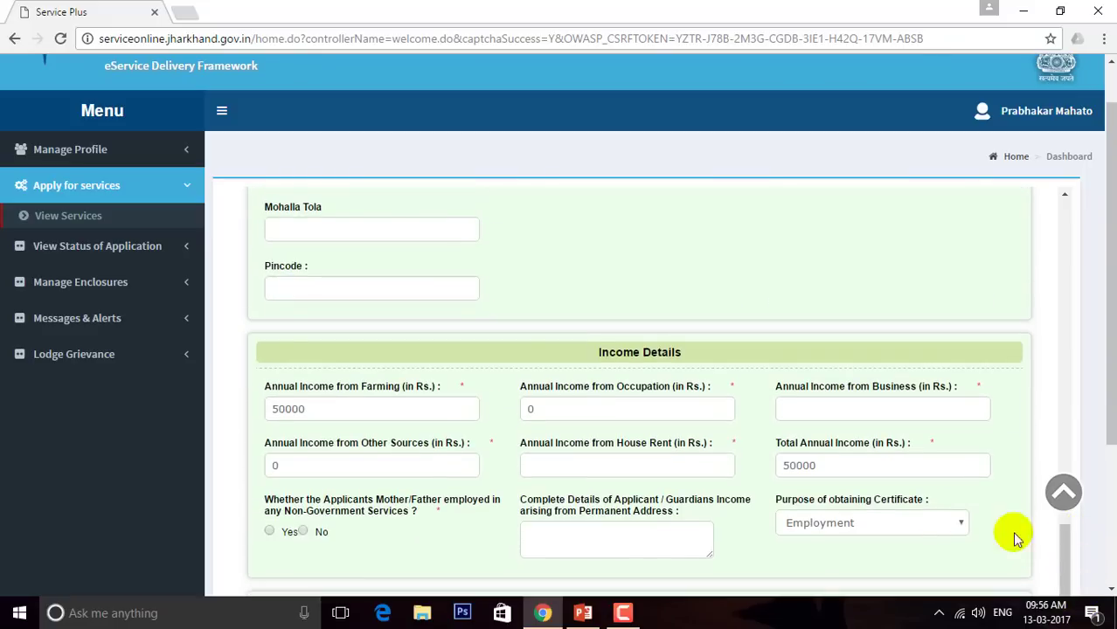
{"action": "left_click", "coordinate": [826, 405]}
{"action": "type", "text": "0"}
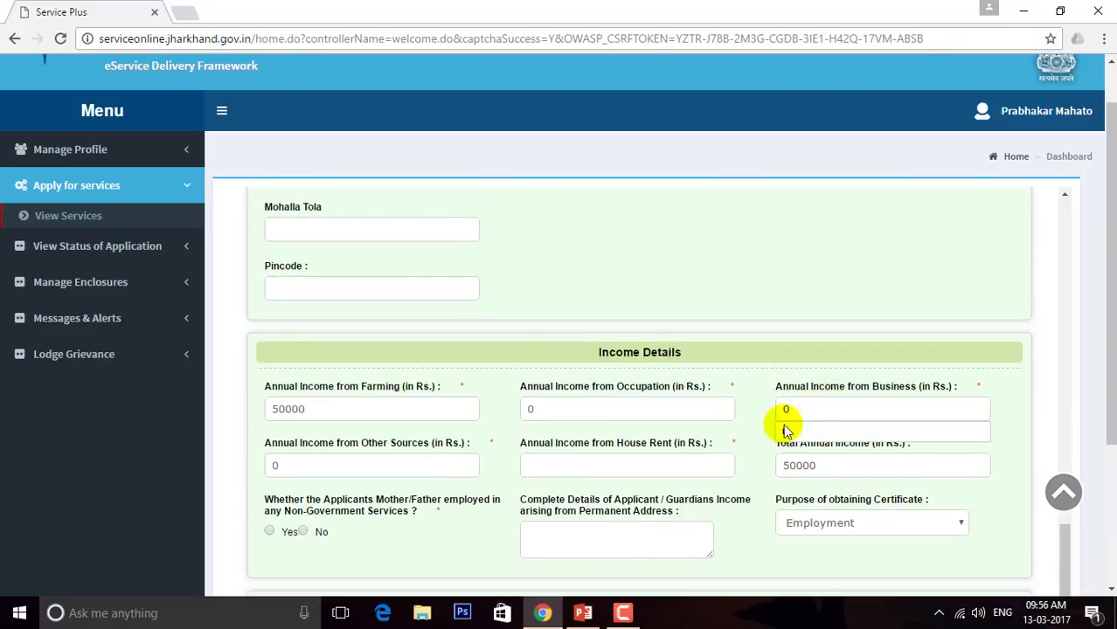
{"action": "left_click", "coordinate": [686, 460]}
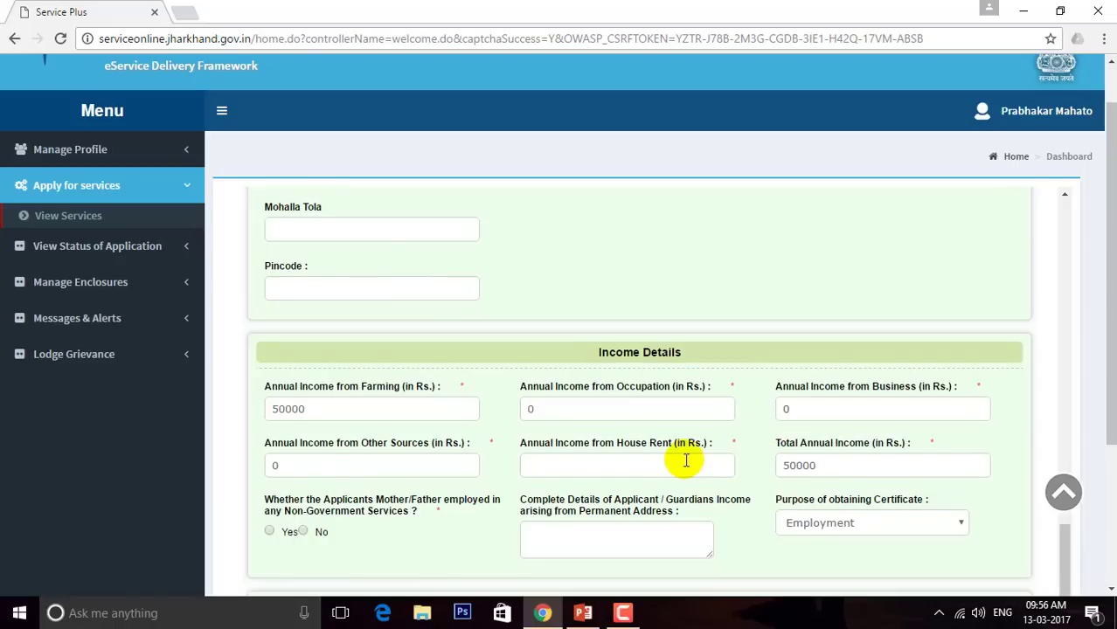
{"action": "type", "text": "0"}
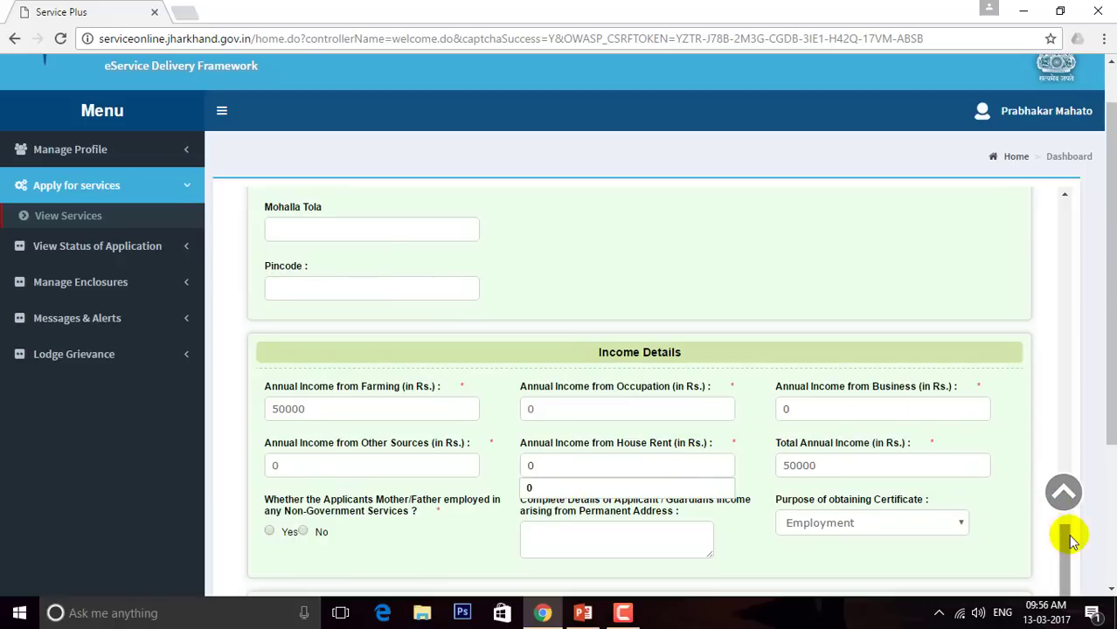
{"action": "left_click_drag", "start_coordinate": [1067, 537], "coordinate": [1067, 583]}
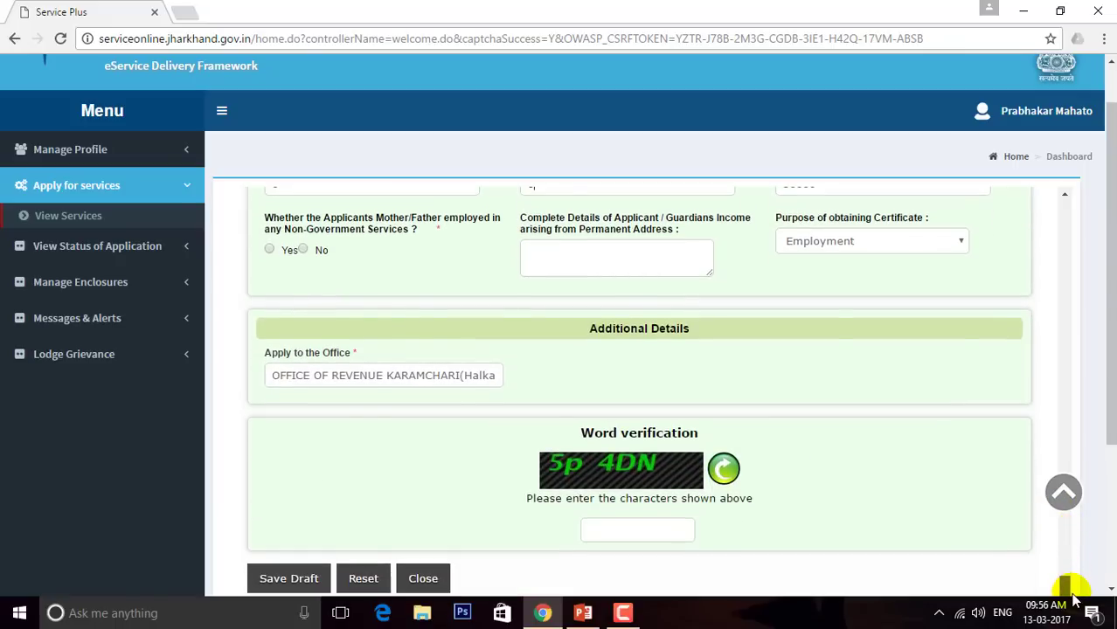
Answer No for parents' non-government employment and dismiss the Gram Panchayat office warning
{"action": "left_click", "coordinate": [303, 249]}
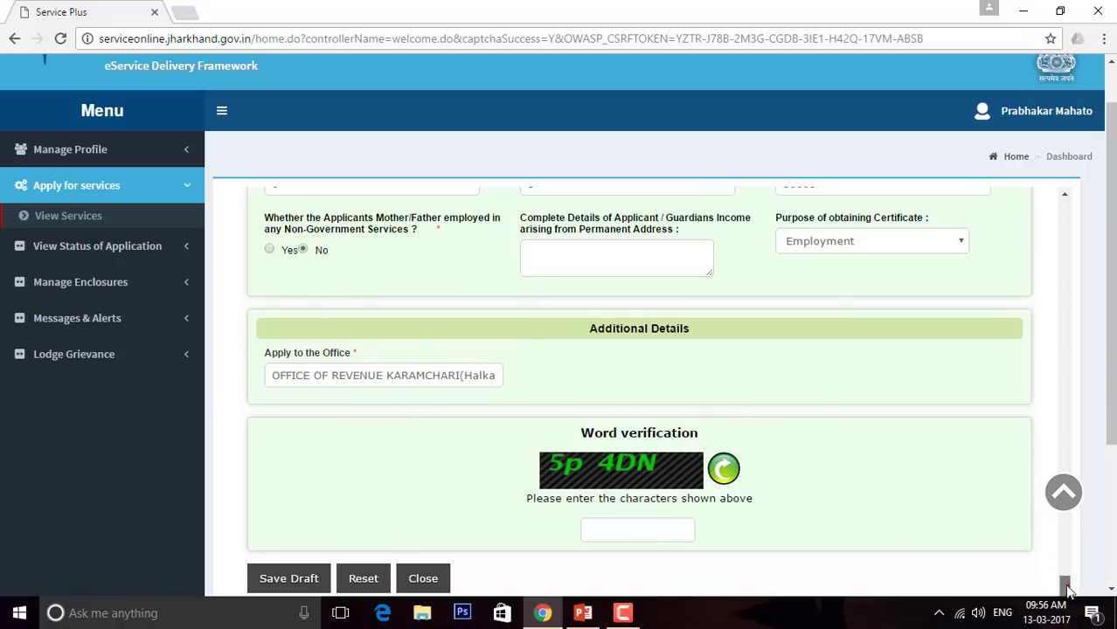
{"action": "left_click", "coordinate": [381, 376]}
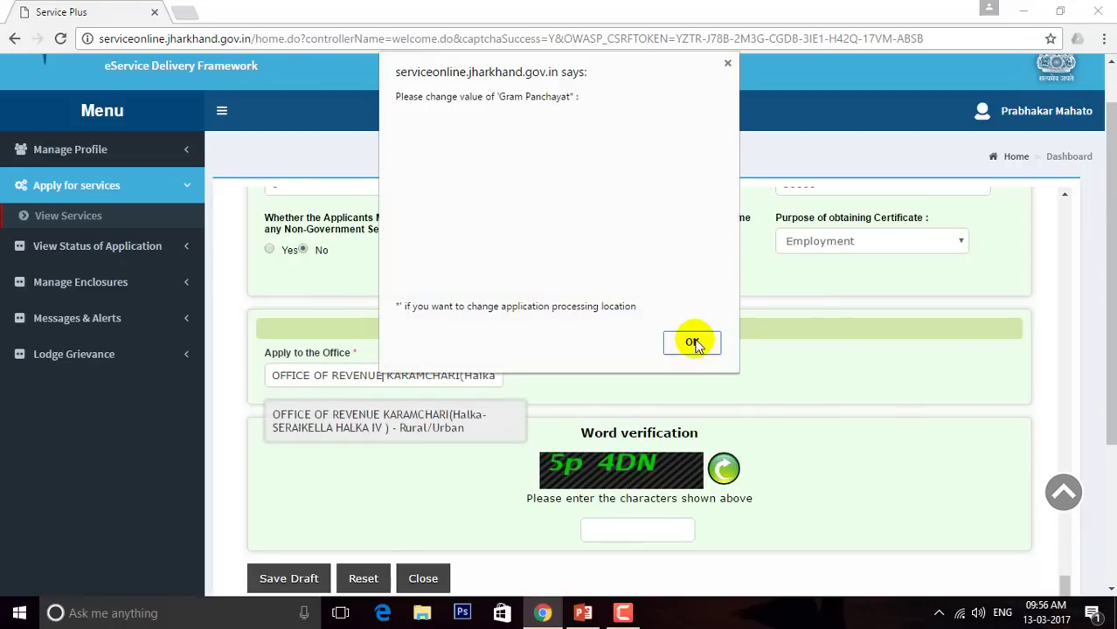
{"action": "left_click", "coordinate": [691, 347]}
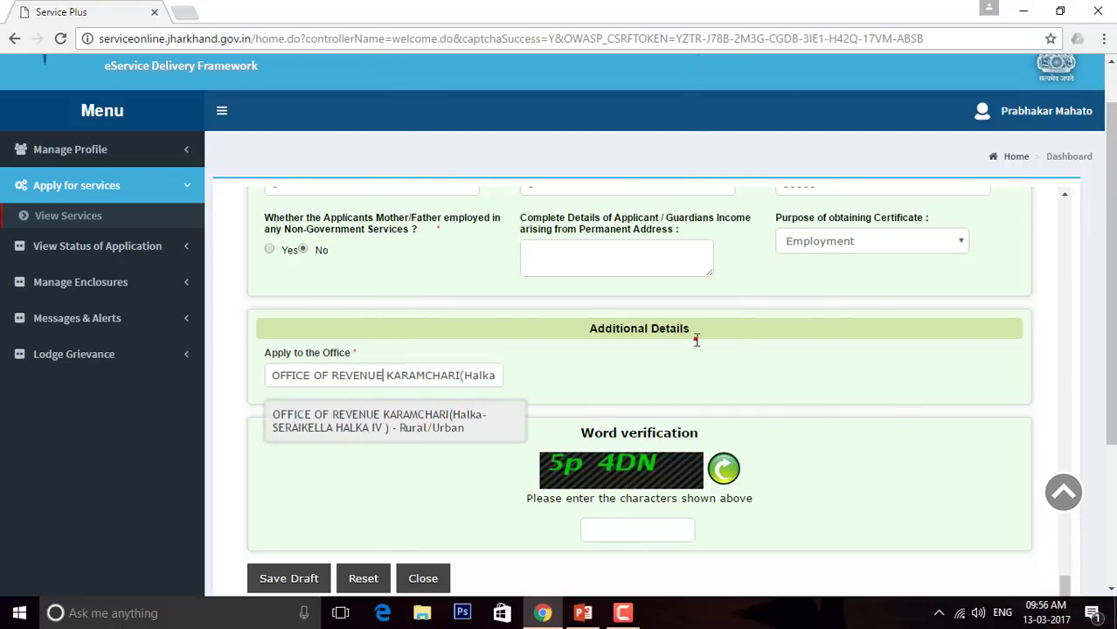
Enter the captcha verification word and save the application as a draft
{"action": "left_click", "coordinate": [632, 530]}
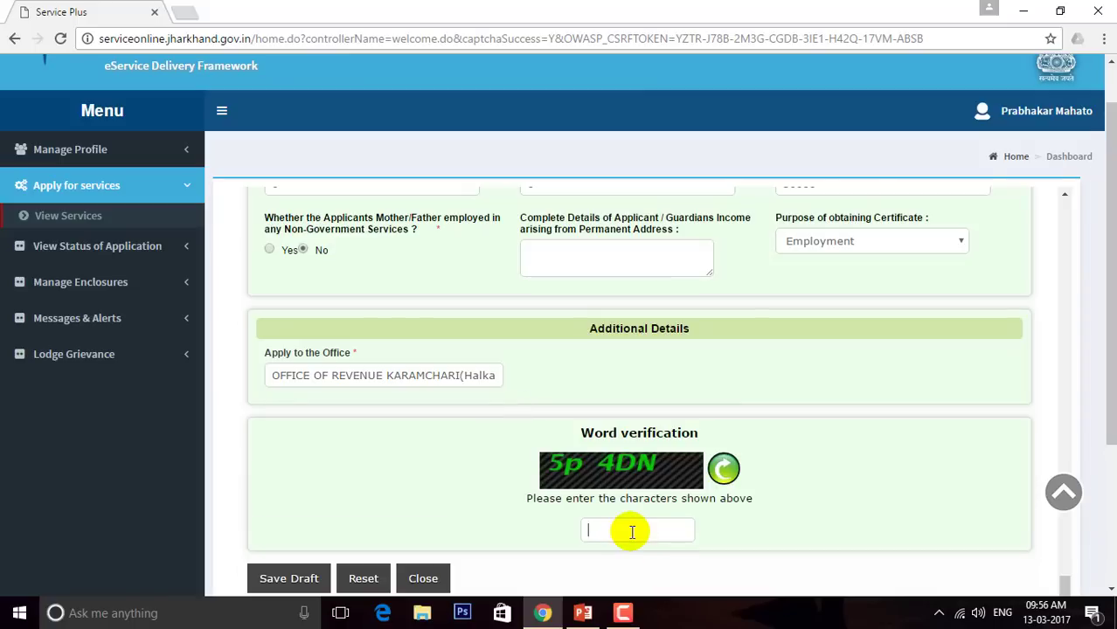
{"action": "type", "text": "5p4DN"}
{"action": "left_click", "coordinate": [295, 579]}
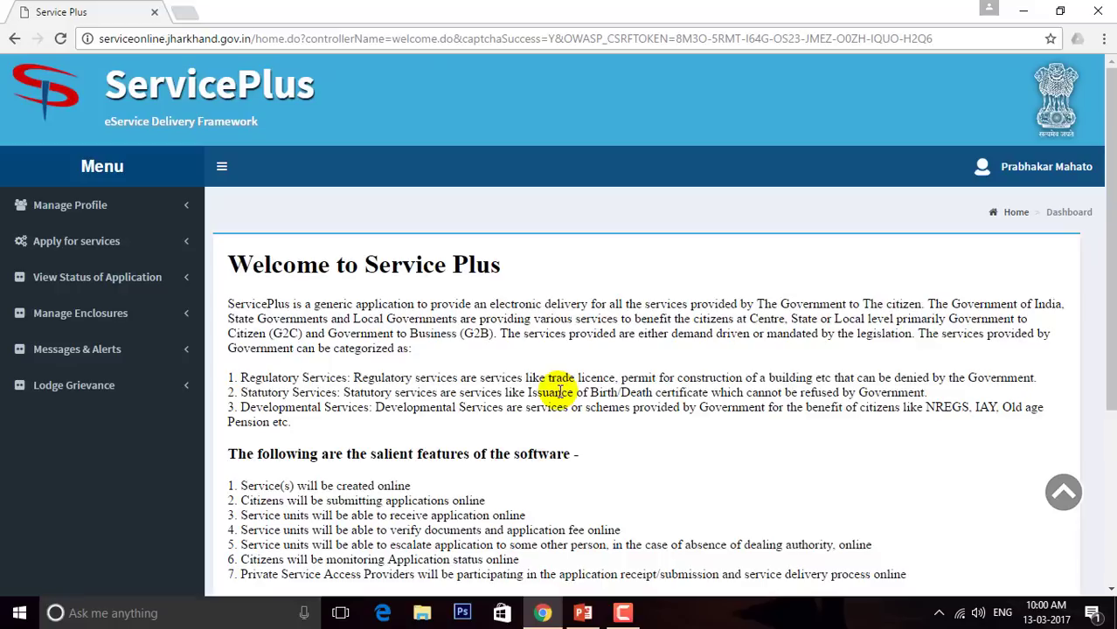
Expand View Status of Application and open the View Incomplete Application list
{"action": "double_click", "coordinate": [169, 294]}
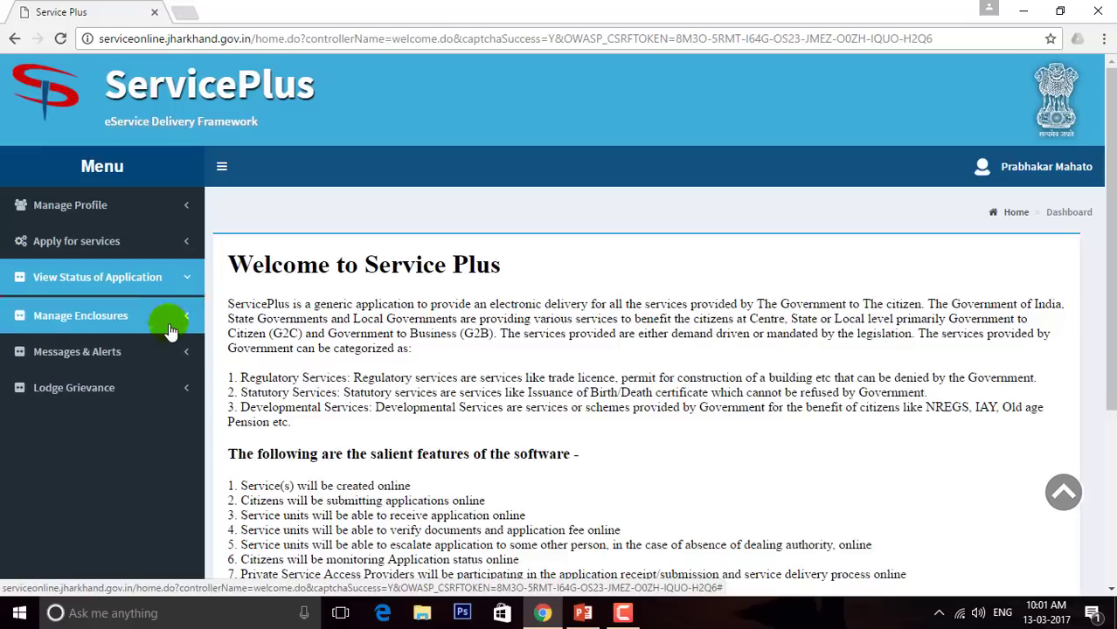
{"action": "left_click", "coordinate": [164, 291]}
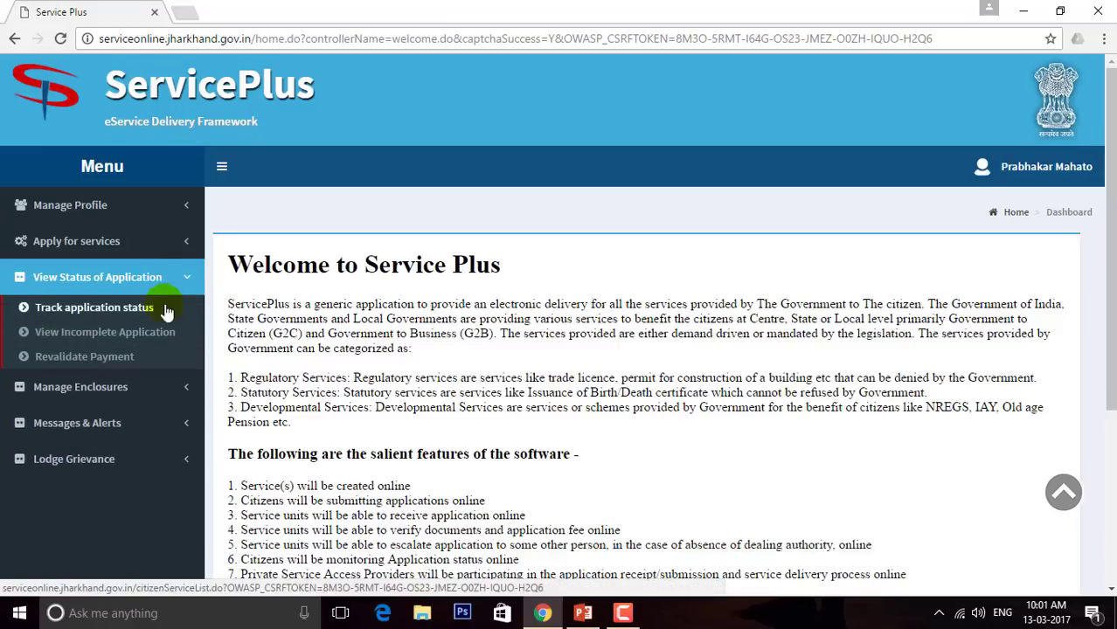
{"action": "left_click", "coordinate": [151, 339]}
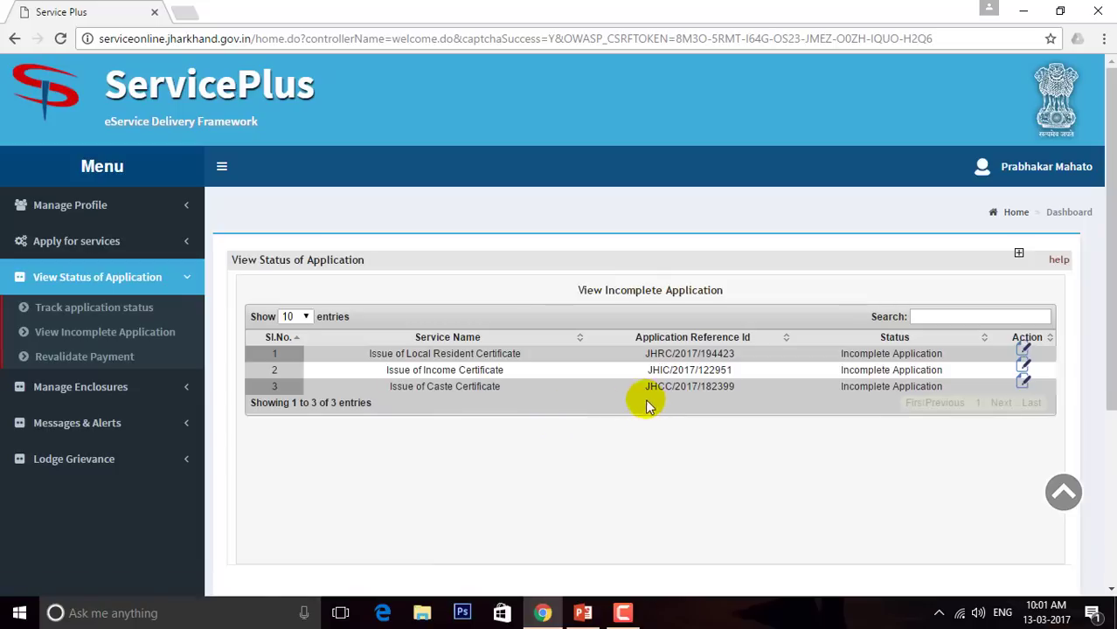
Select the Issue of Income Certificate application's reference number in the list
{"action": "left_click_drag", "start_coordinate": [645, 393], "coordinate": [737, 393]}
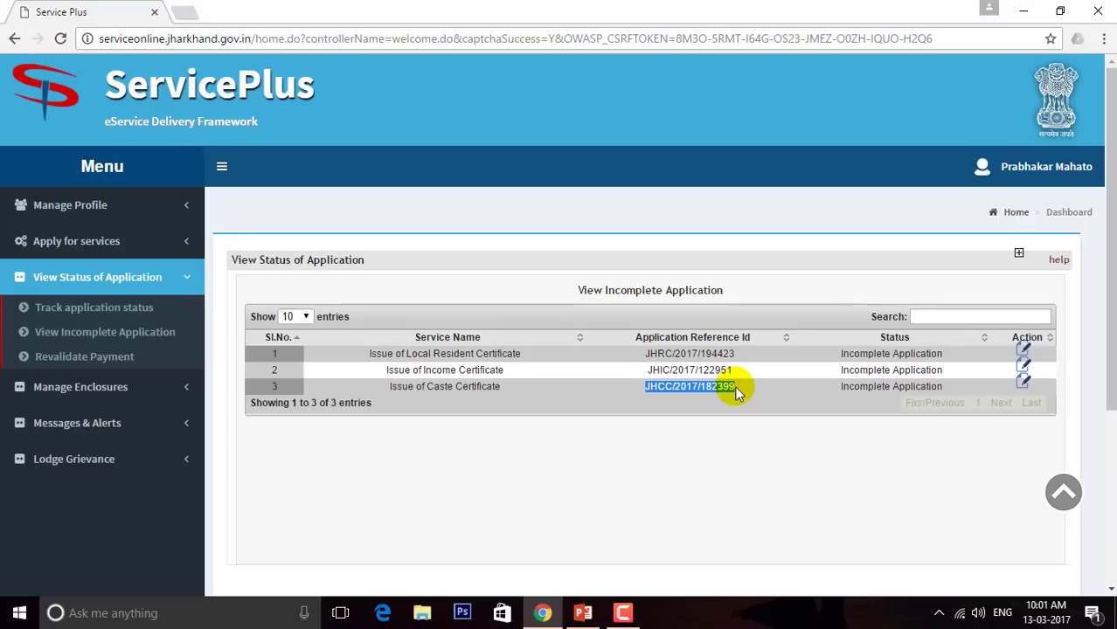
{"action": "left_click", "coordinate": [736, 391]}
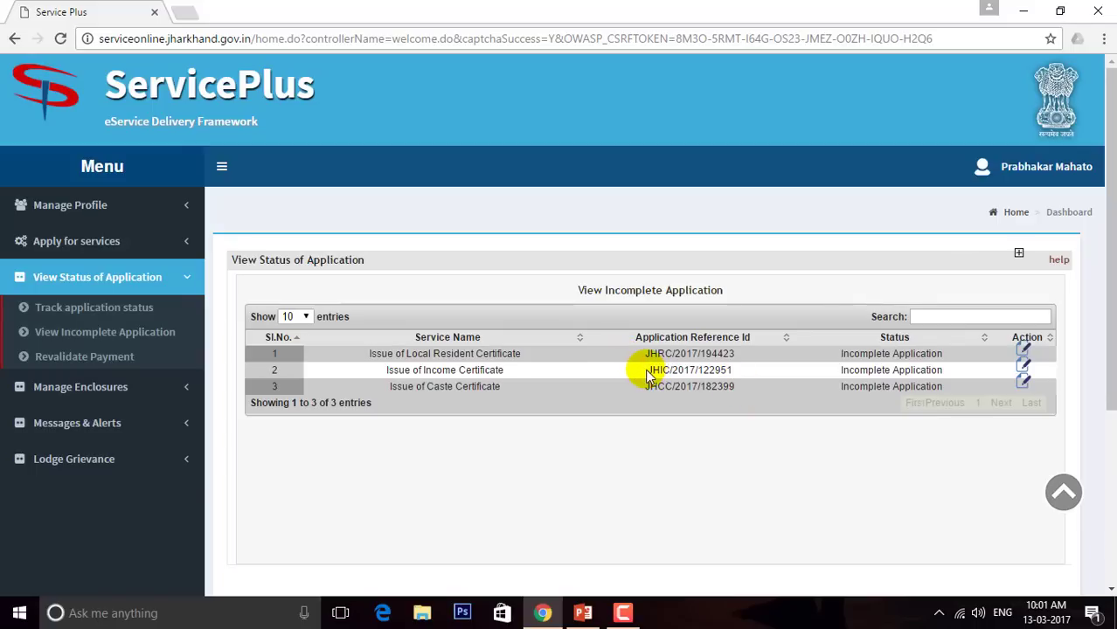
{"action": "left_click_drag", "start_coordinate": [646, 370], "coordinate": [734, 370]}
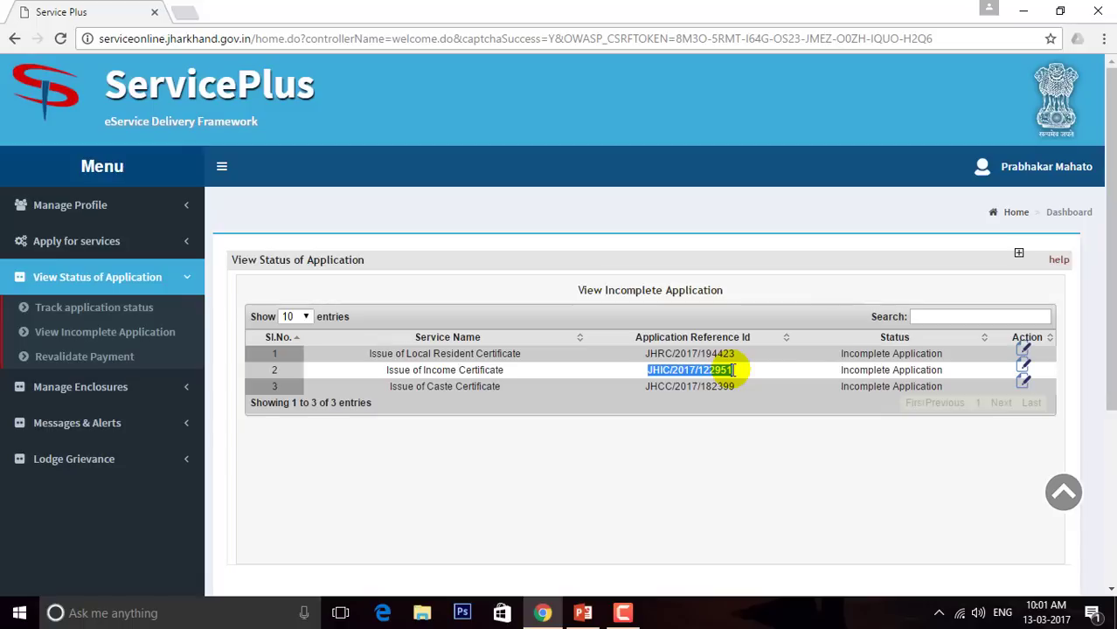
Reopen the Income Certificate application, enter the captcha characters, and save it as a draft
{"action": "left_click", "coordinate": [1023, 372]}
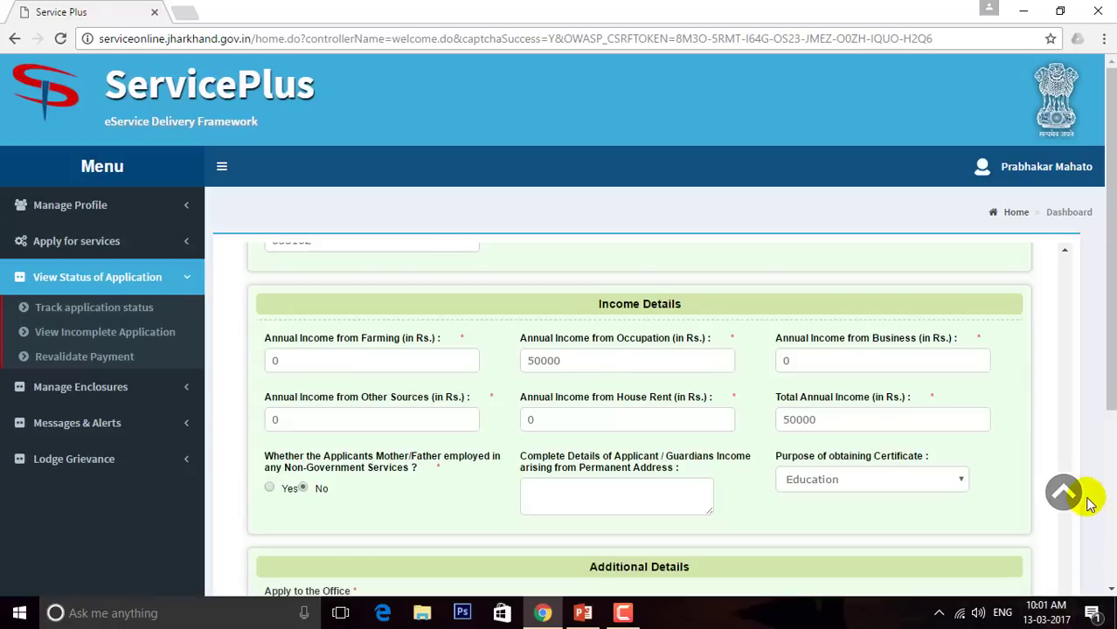
{"action": "scroll", "coordinate": [1108, 350], "scroll_direction": "down", "scroll_amount": 2}
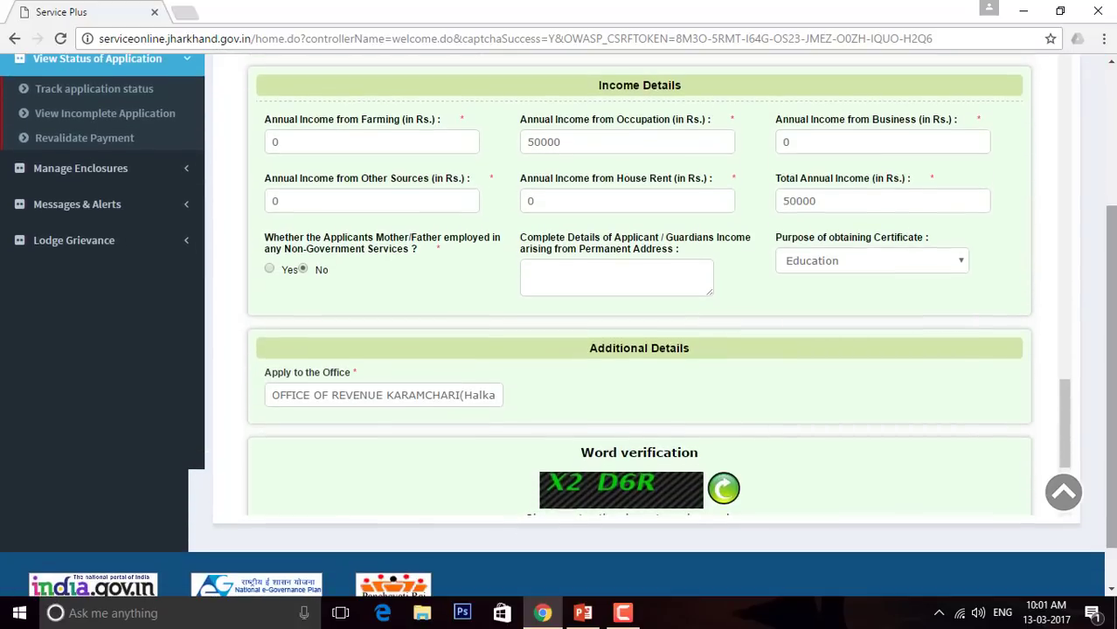
{"action": "left_click_drag", "start_coordinate": [1060, 420], "coordinate": [1066, 472]}
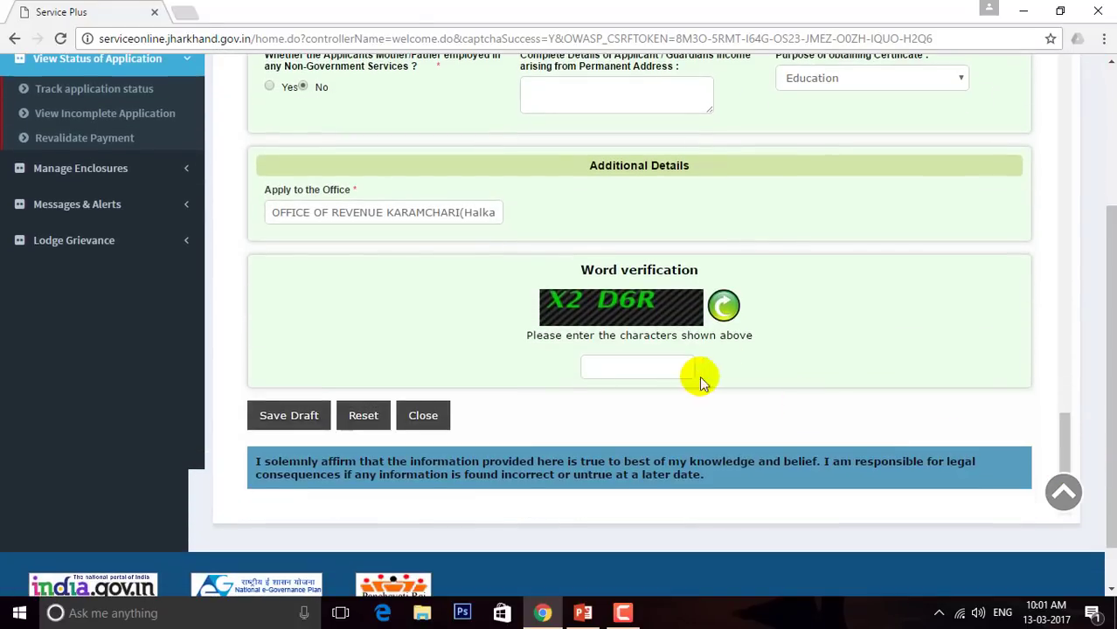
{"action": "left_click", "coordinate": [653, 367]}
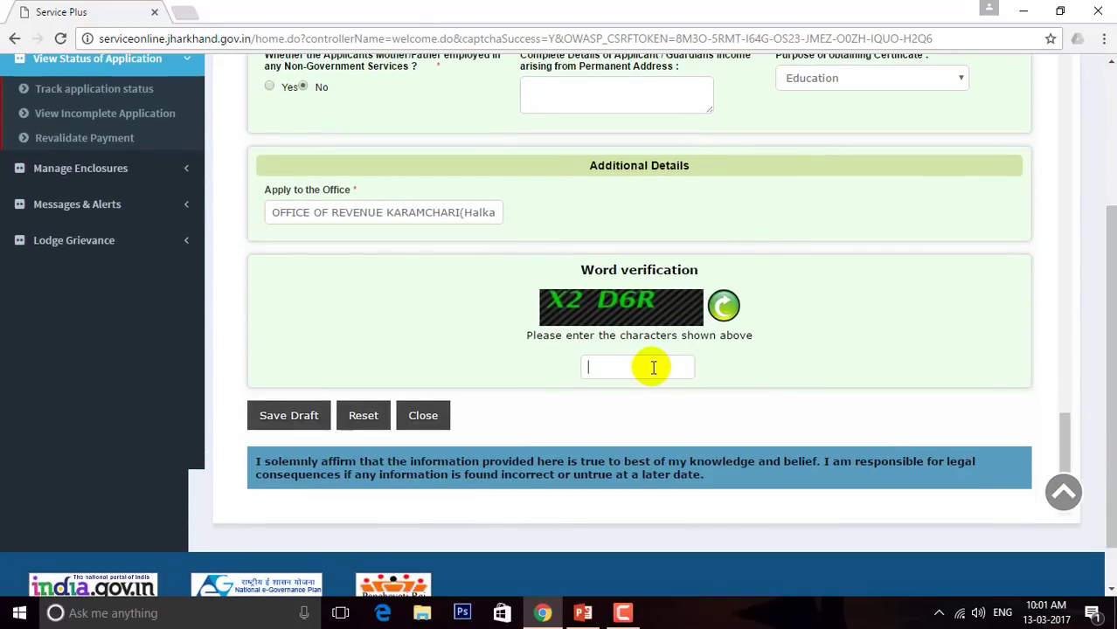
{"action": "type", "text": "X2D6R"}
{"action": "left_click", "coordinate": [298, 416]}
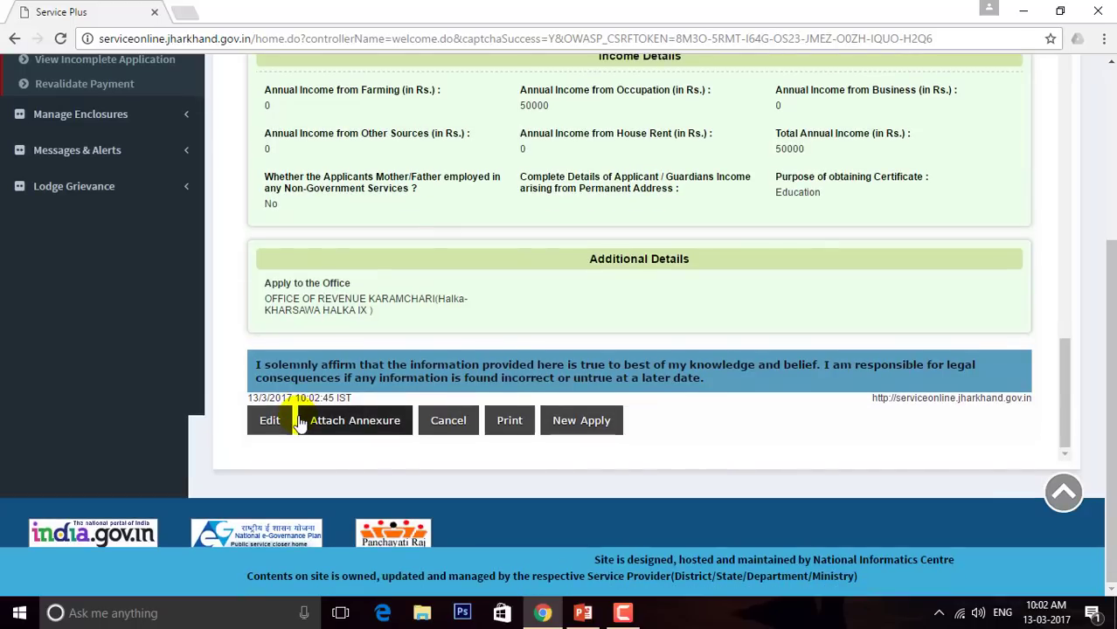
Go to the Attach Enclosure(s) page and choose Salary Slip as the first enclosure document
{"action": "left_click", "coordinate": [354, 424]}
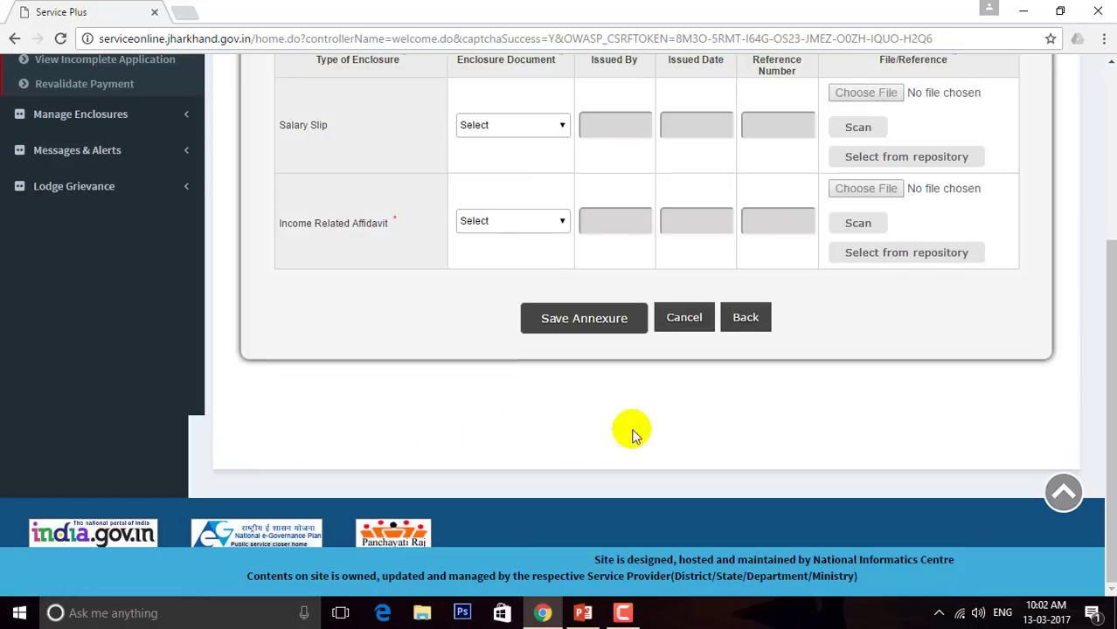
{"action": "left_click_drag", "start_coordinate": [1115, 378], "coordinate": [1115, 262]}
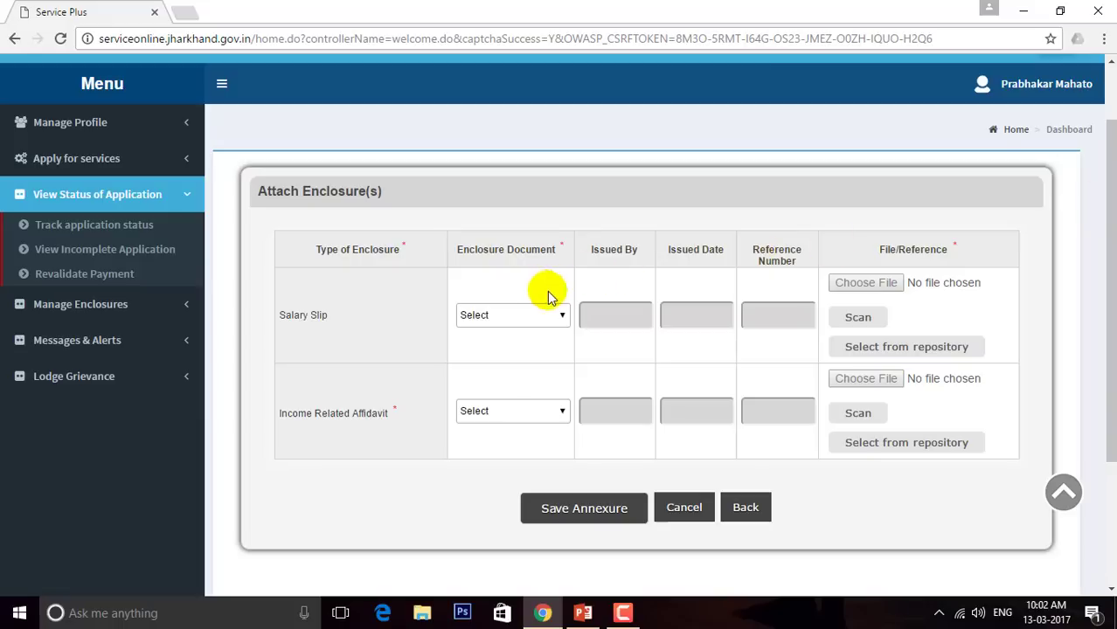
{"action": "left_click", "coordinate": [557, 316]}
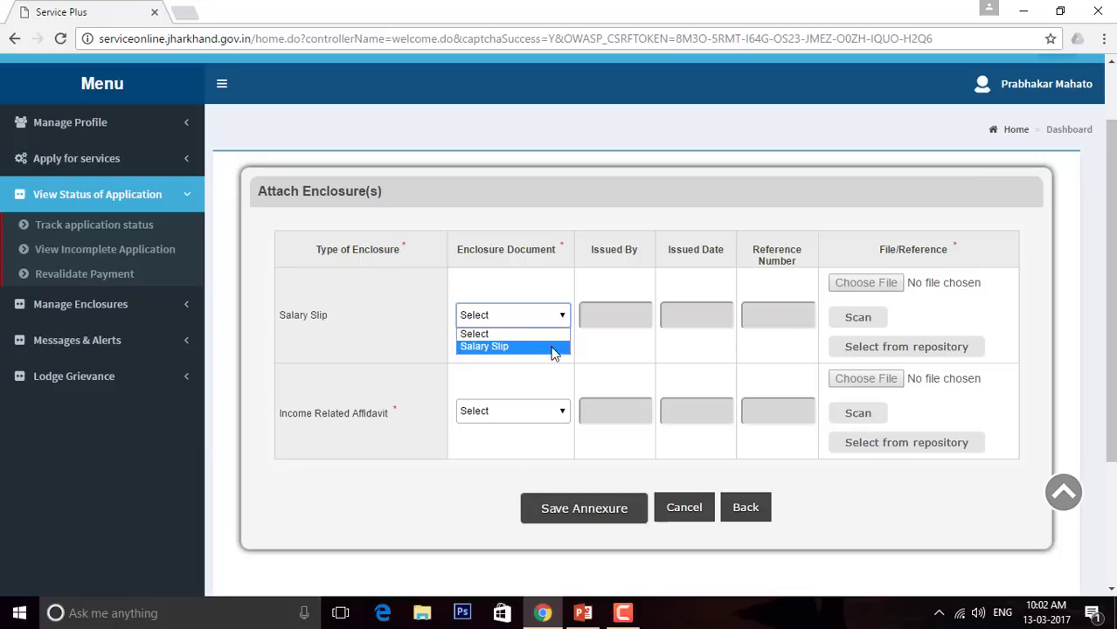
{"action": "left_click", "coordinate": [550, 348]}
Fill the Salary Slip row: issued by 'self', dated 01/03/2017, with the pasted application reference number
{"action": "left_click", "coordinate": [609, 312]}
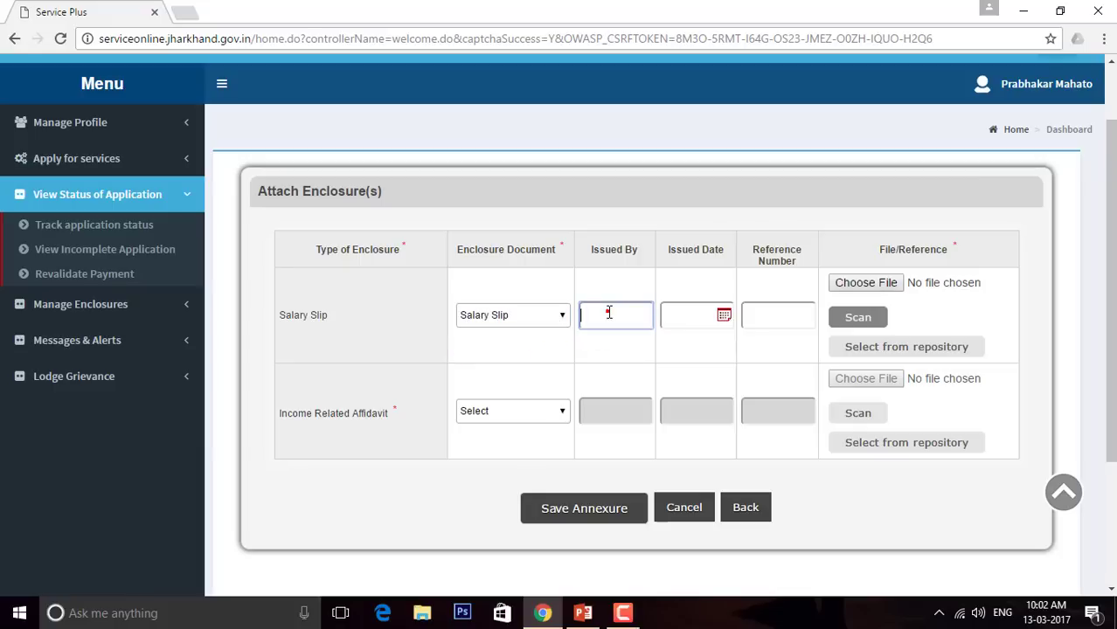
{"action": "type", "text": "self"}
{"action": "left_click", "coordinate": [724, 318]}
{"action": "left_click", "coordinate": [765, 406]}
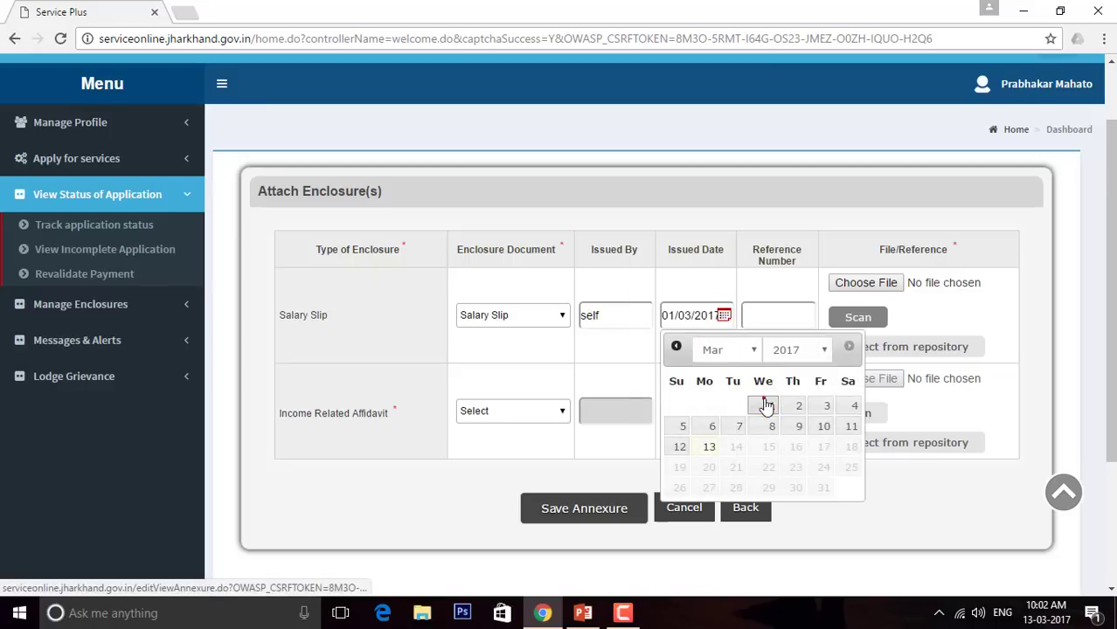
{"action": "left_click", "coordinate": [771, 317]}
{"action": "left_click", "coordinate": [771, 317]}
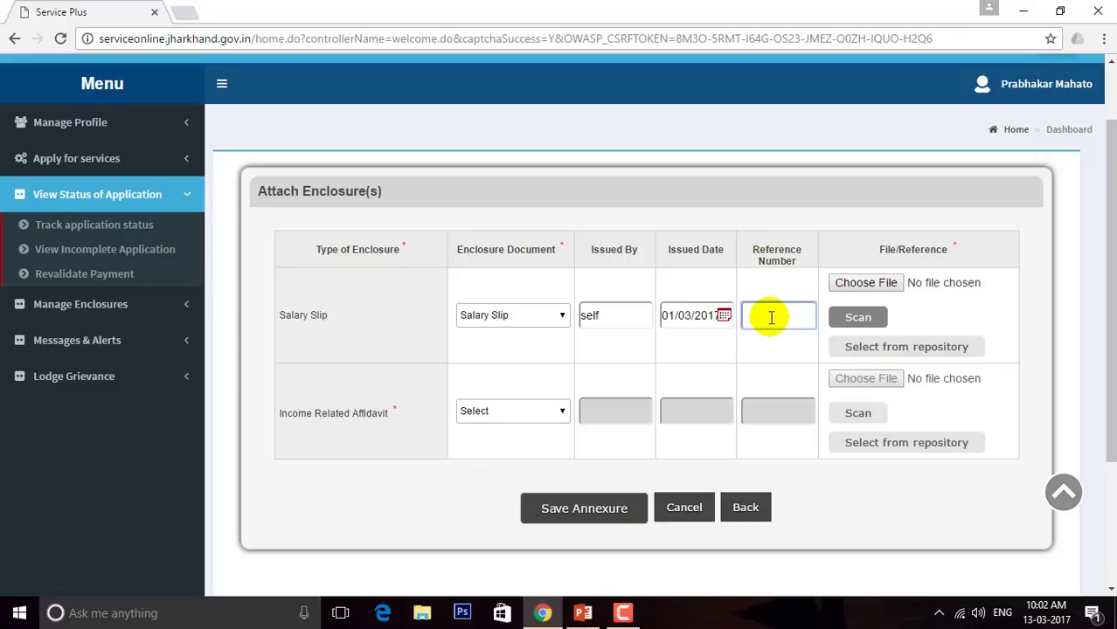
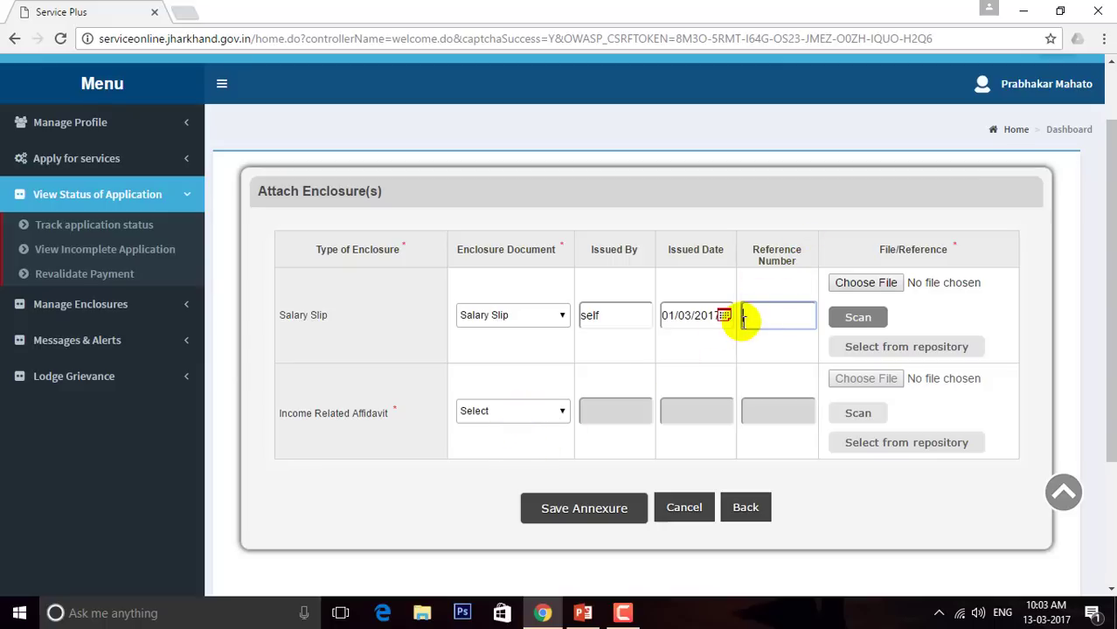
{"action": "key", "text": "ctrl+v"}
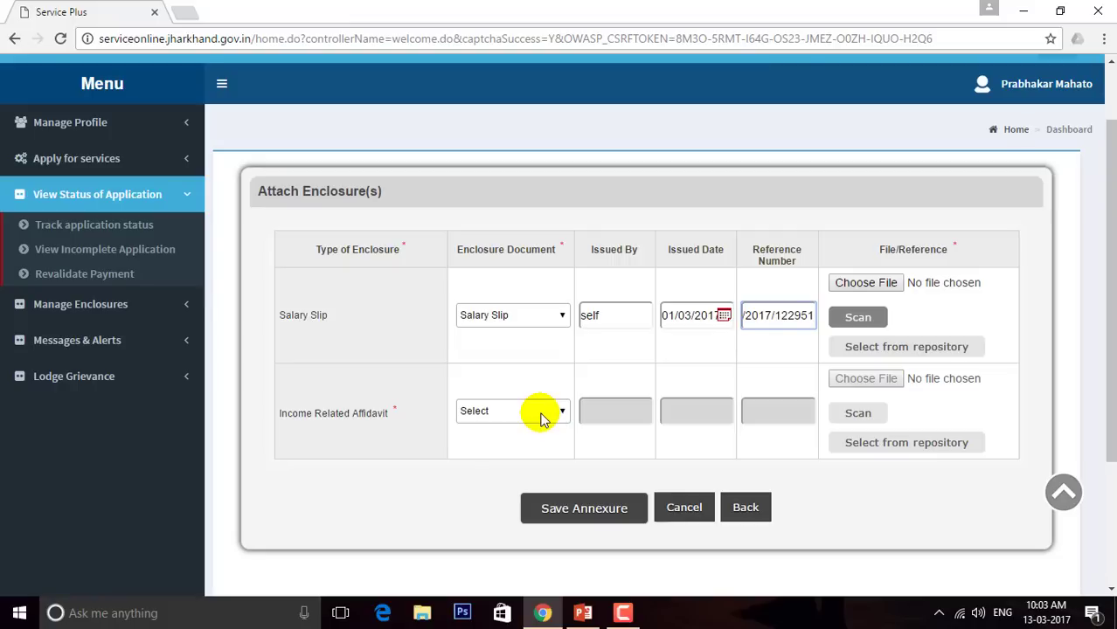
Set the next enclosure row to Income Related Affidavit, issued by 'self', dated 01/03/2017, with the pasted reference number
{"action": "left_click", "coordinate": [540, 414]}
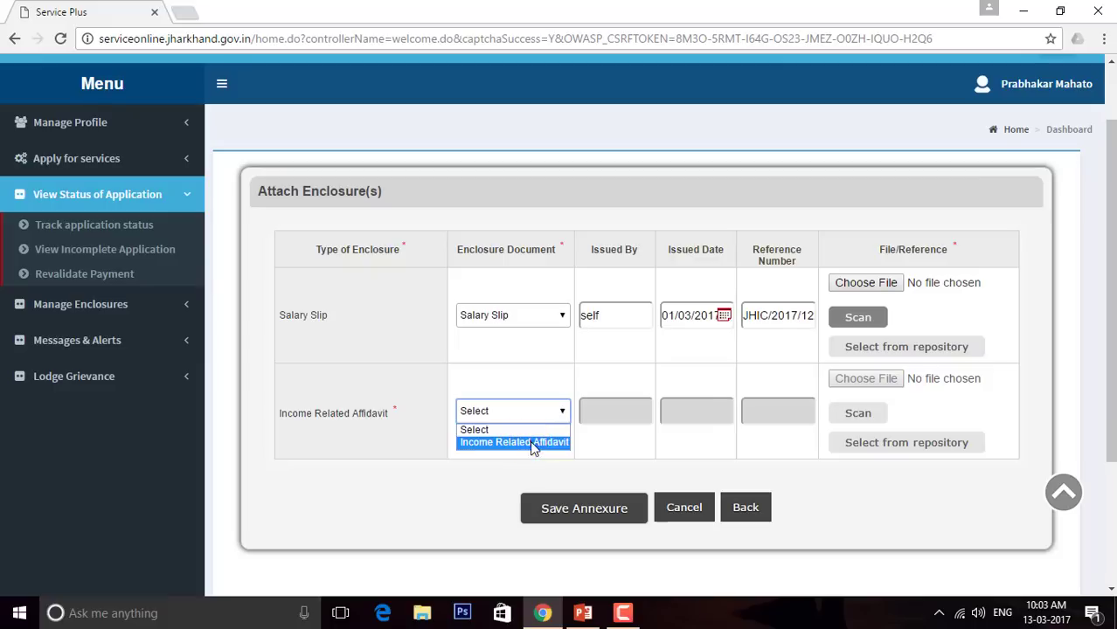
{"action": "left_click", "coordinate": [530, 443]}
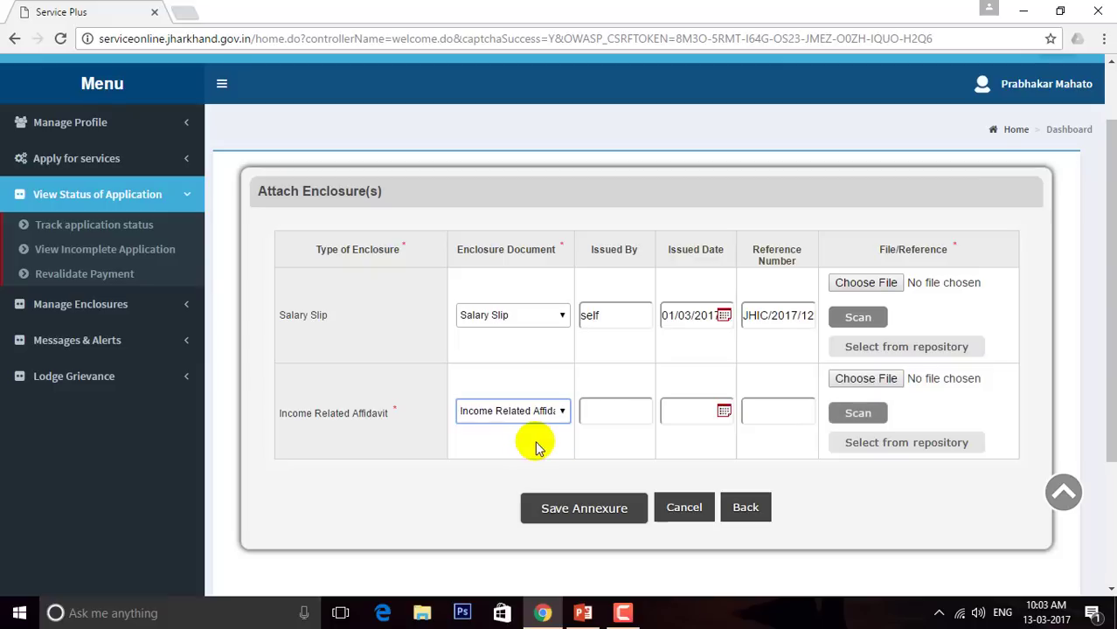
{"action": "left_click", "coordinate": [594, 411]}
{"action": "type", "text": "self"}
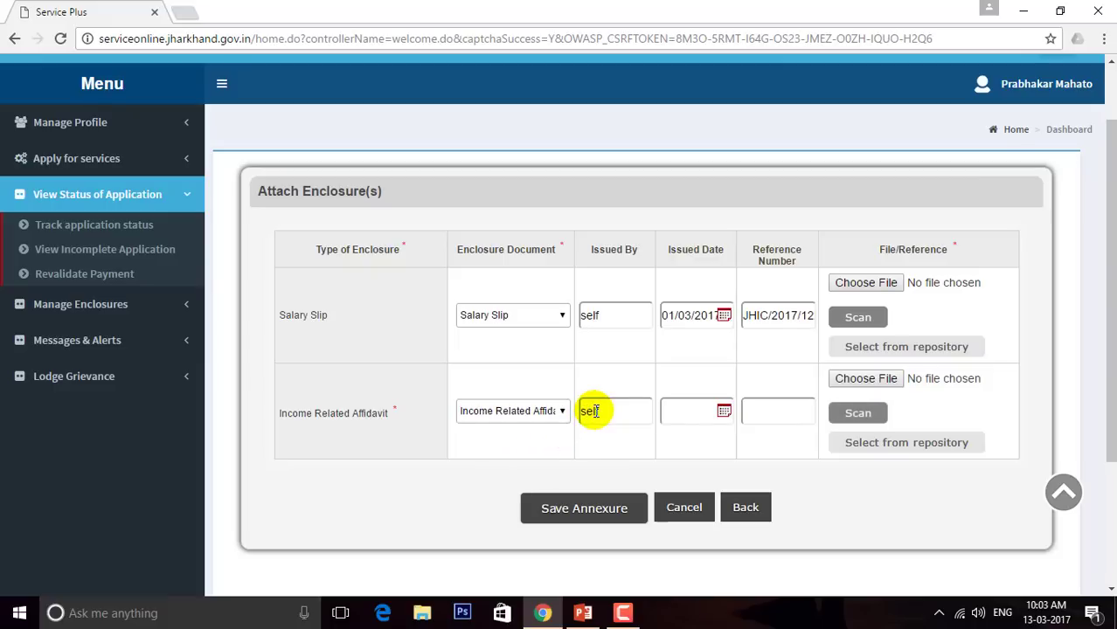
{"action": "left_click", "coordinate": [722, 411]}
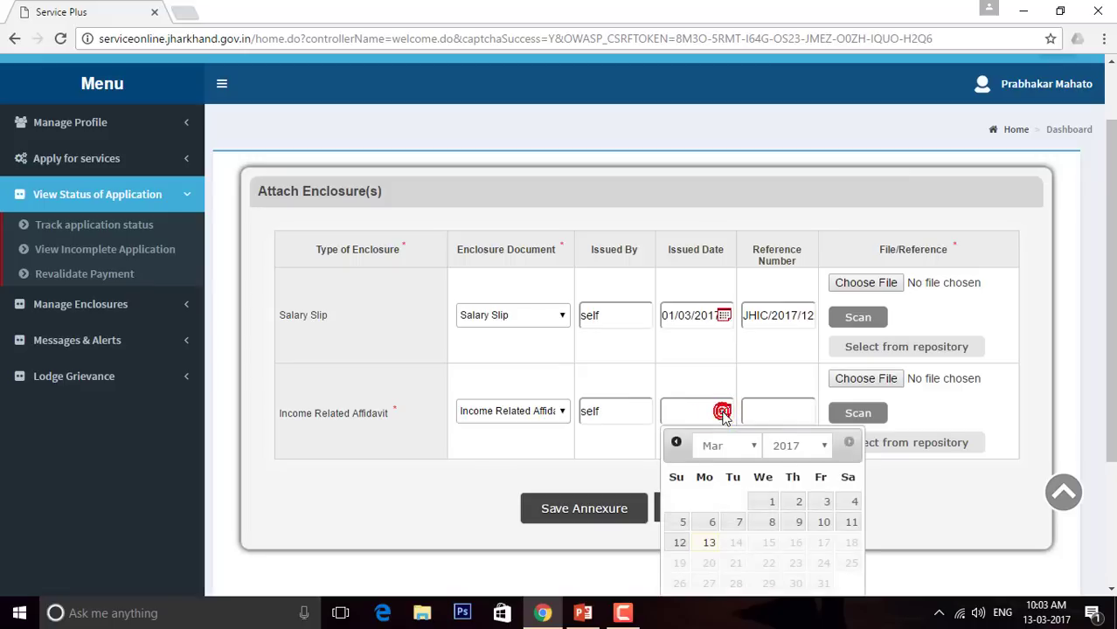
{"action": "left_click", "coordinate": [767, 504]}
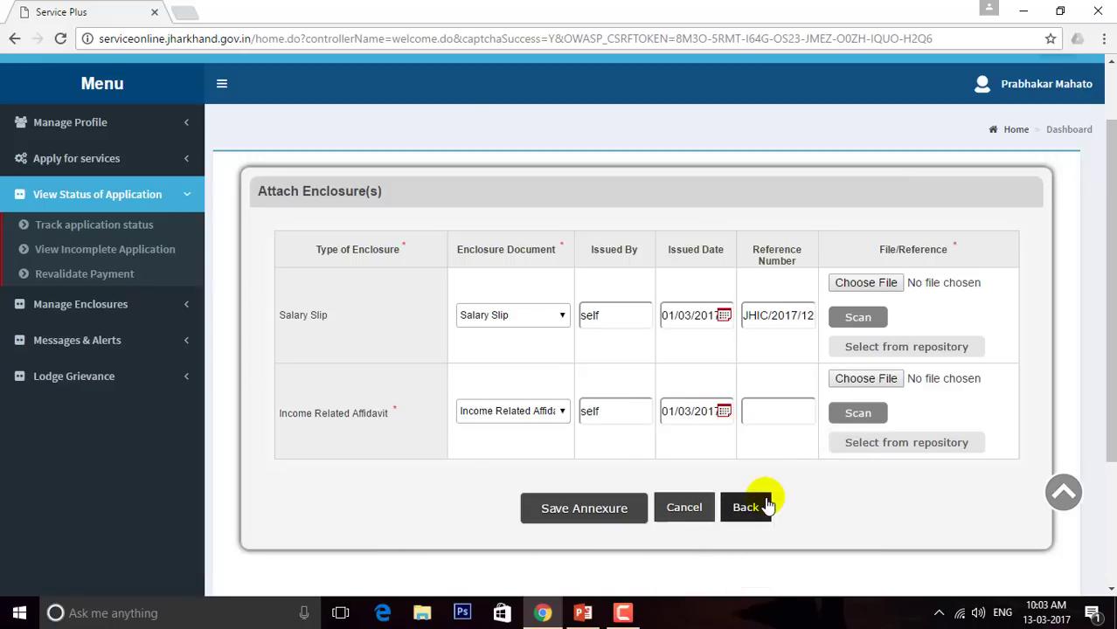
{"action": "left_click", "coordinate": [765, 403]}
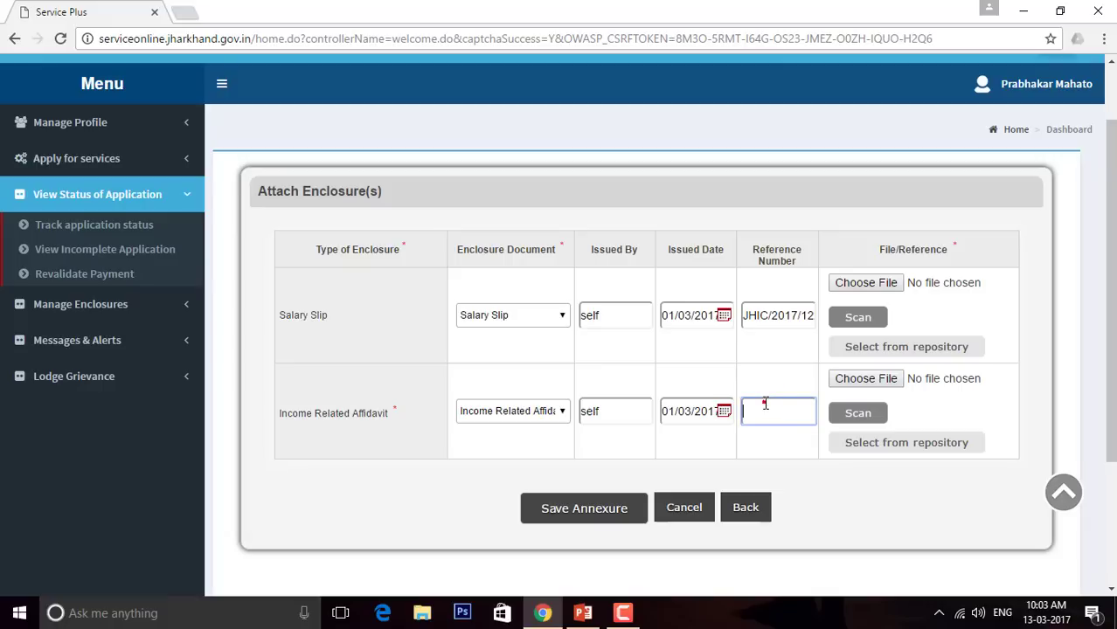
{"action": "key", "text": "ctrl+v"}
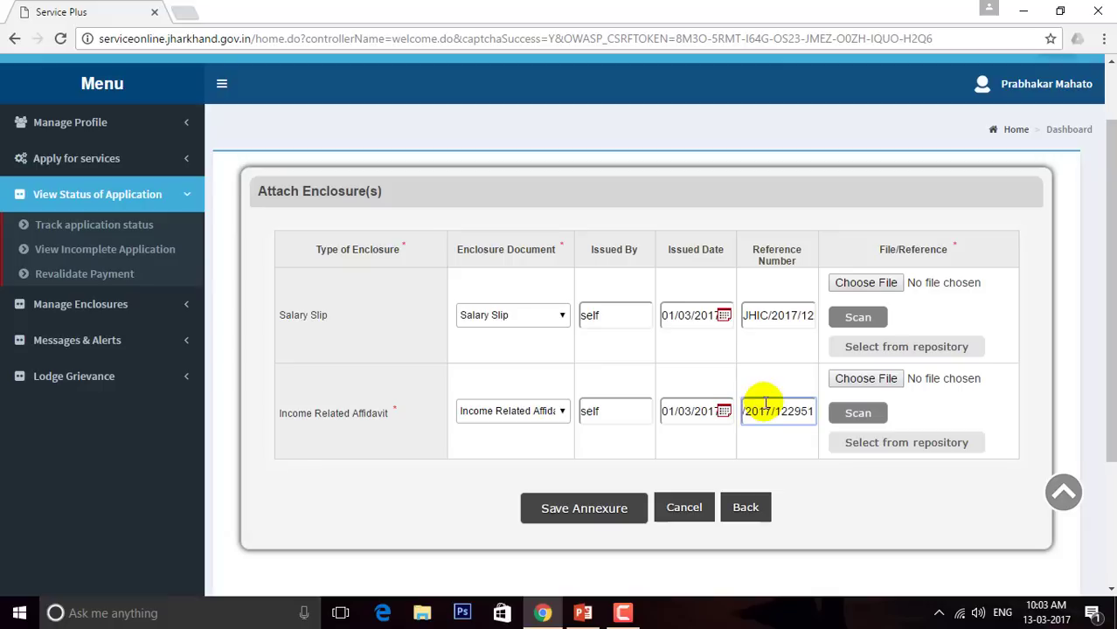